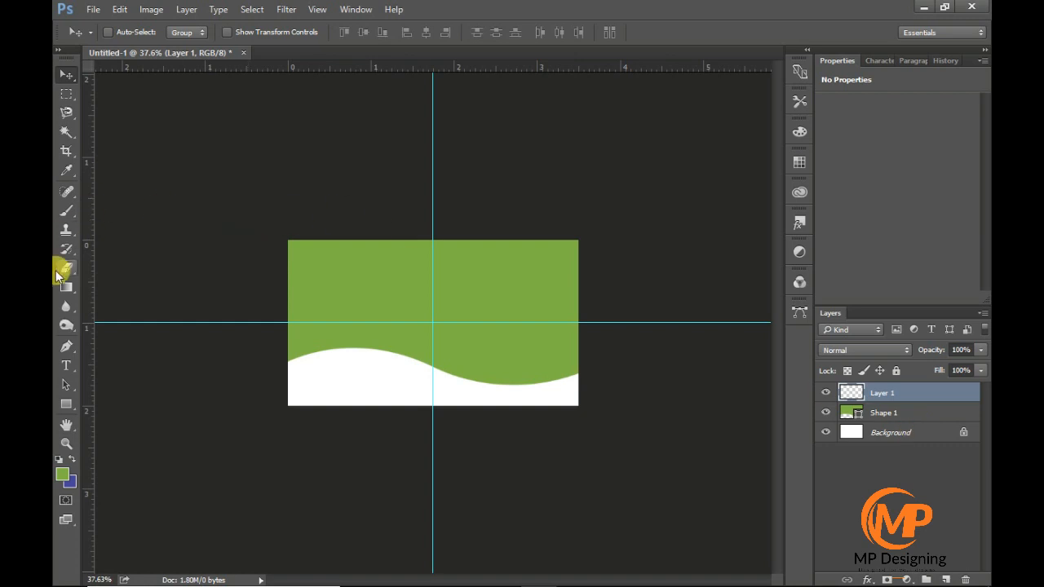
# - Draw a curved accent shape with the Pen tool above the left half of the white wave
pyautogui.click(66, 345)
pyautogui.click(278, 360)
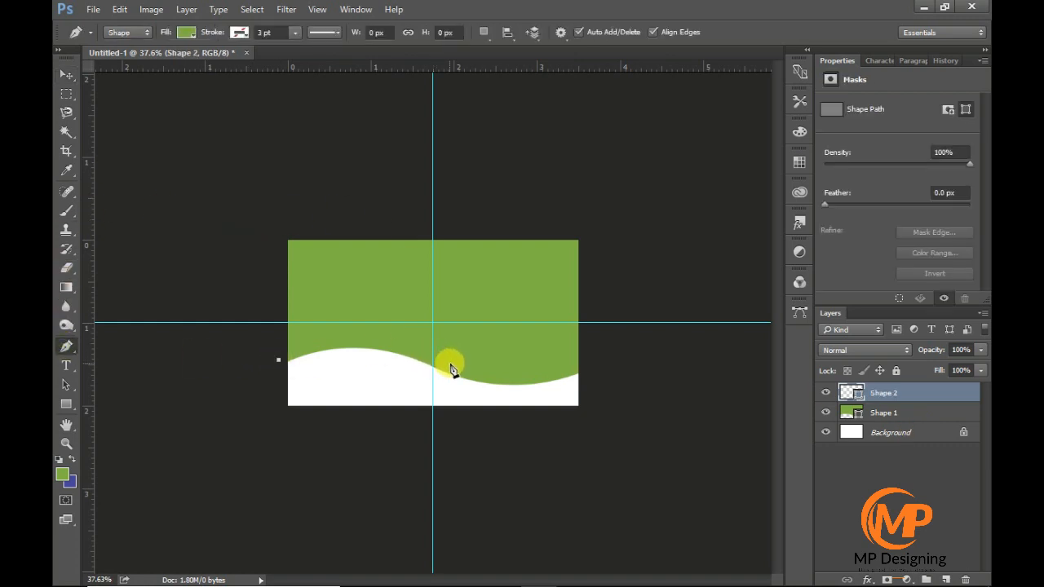
pyautogui.moveTo(450, 364); pyautogui.dragTo(552, 413)
pyautogui.hotkey('ctrl', 'z')
pyautogui.moveTo(544, 402); pyautogui.dragTo(544, 403)
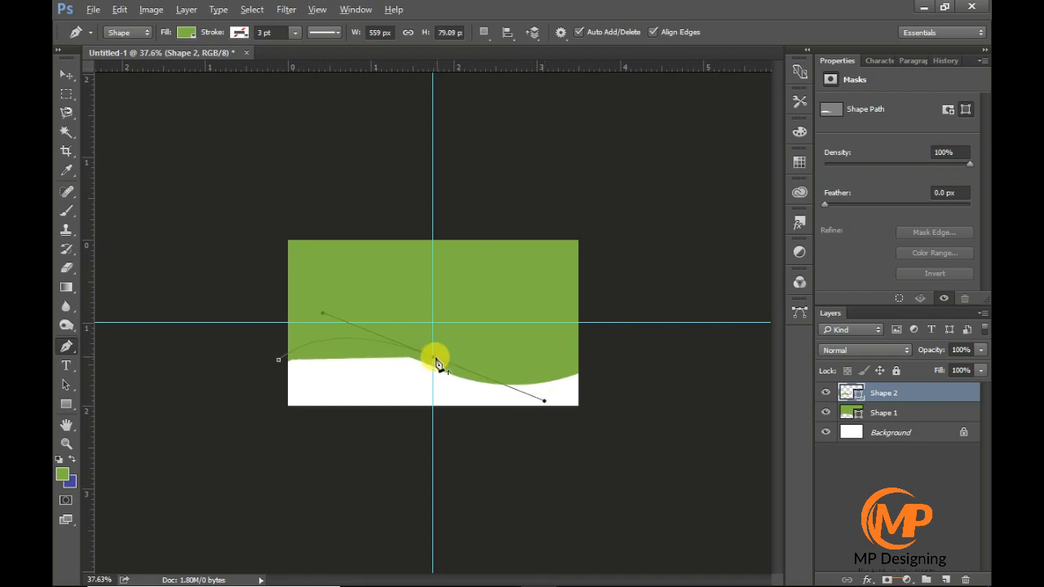
pyautogui.moveTo(278, 340); pyautogui.dragTo(280, 364)
pyautogui.press('v')
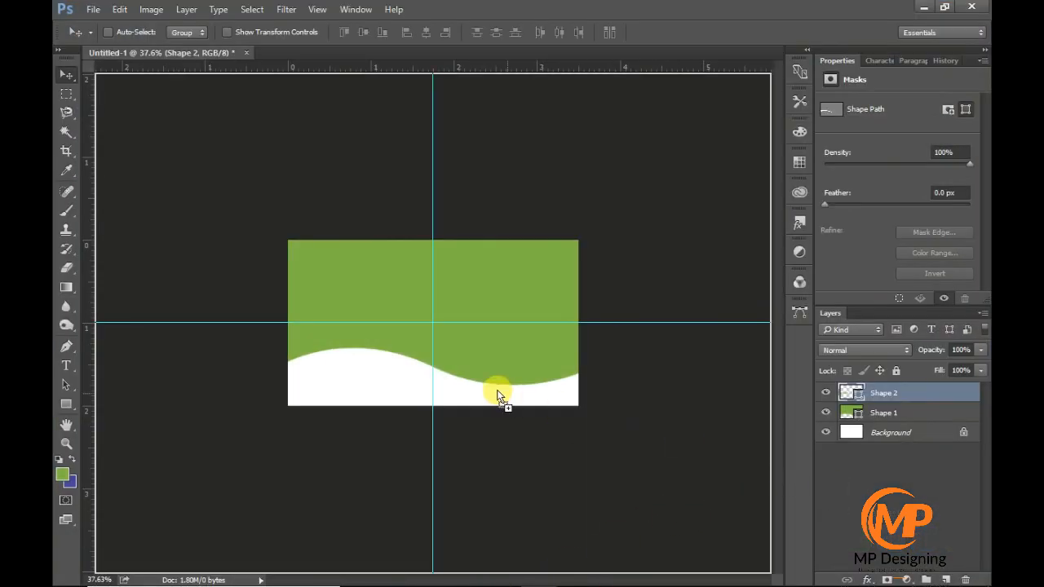
# - Place the colour combination image 1 from File Explorer and scale it to about 36% over the white area
pyautogui.moveTo(499, 397); pyautogui.dragTo(480, 380)
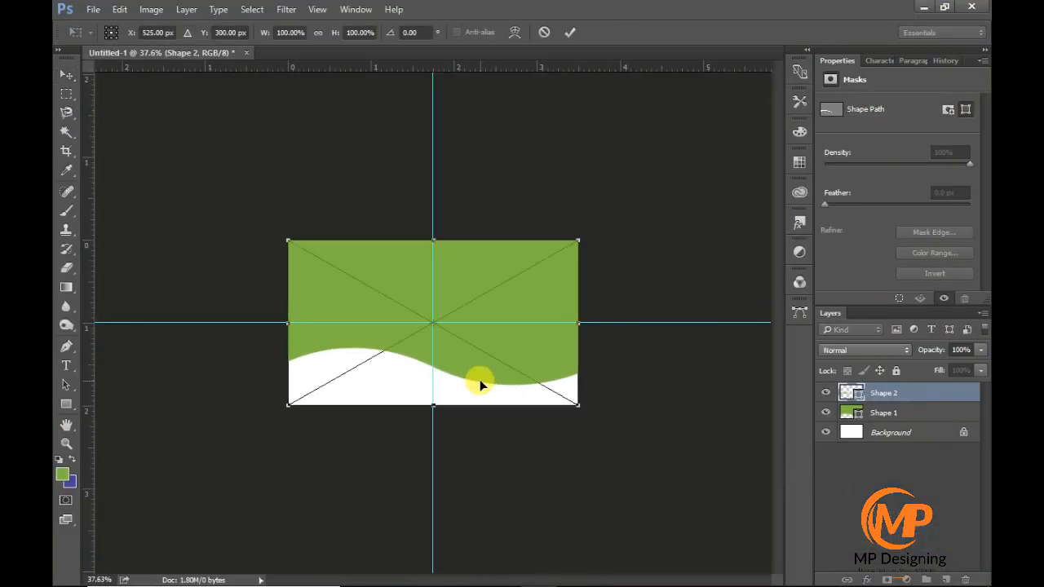
pyautogui.moveTo(575, 402); pyautogui.dragTo(407, 409)
pyautogui.press('Return')
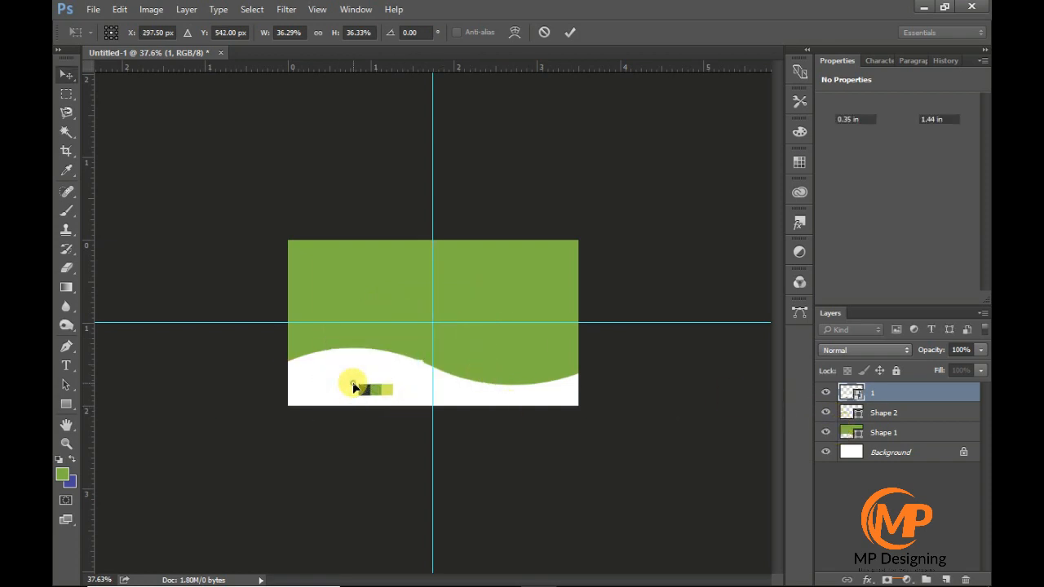
# - Recolour Shape 1 with the dark blue-grey sampled from the placed colour swatches
pyautogui.click(859, 438)
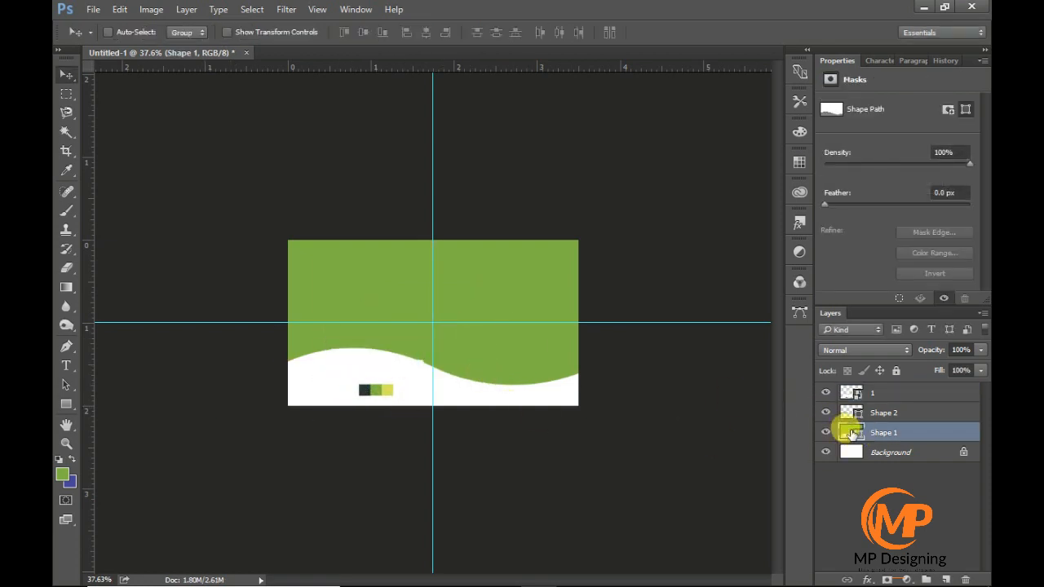
pyautogui.doubleClick(852, 436)
pyautogui.moveTo(530, 177); pyautogui.dragTo(624, 148)
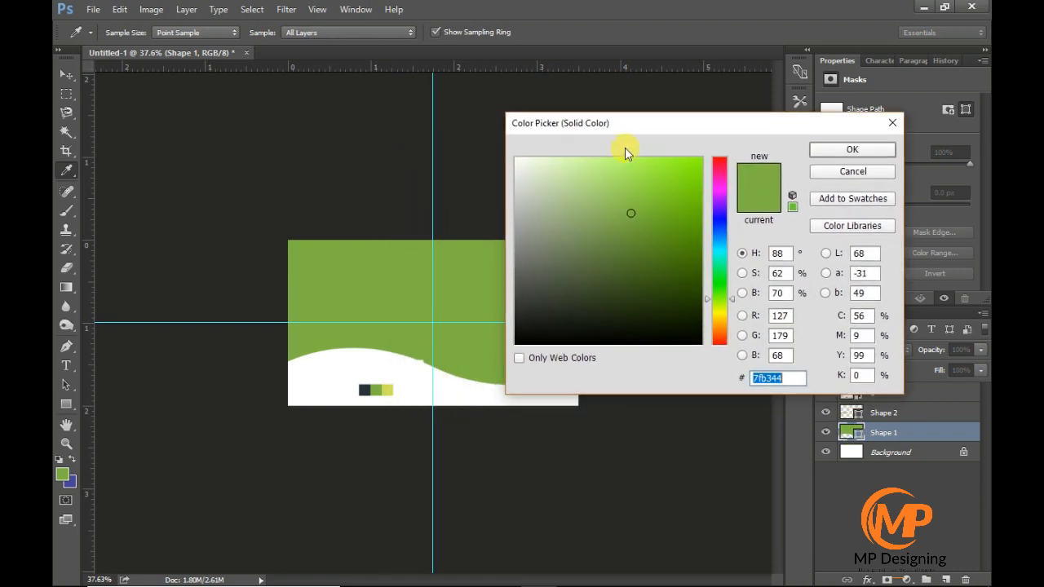
pyautogui.click(365, 390)
pyautogui.click(823, 151)
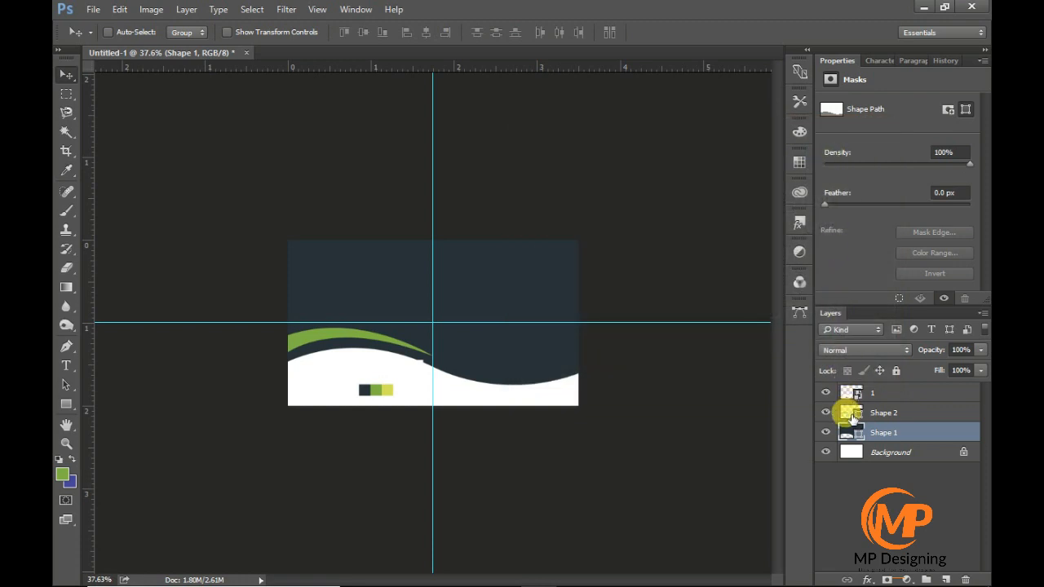
# - Add a gradient overlay to Shape 2 with yellow-green #d5e157 as its first colour stop, blending into green
pyautogui.click(852, 414)
pyautogui.doubleClick(938, 412)
pyautogui.moveTo(380, 72); pyautogui.dragTo(653, 75)
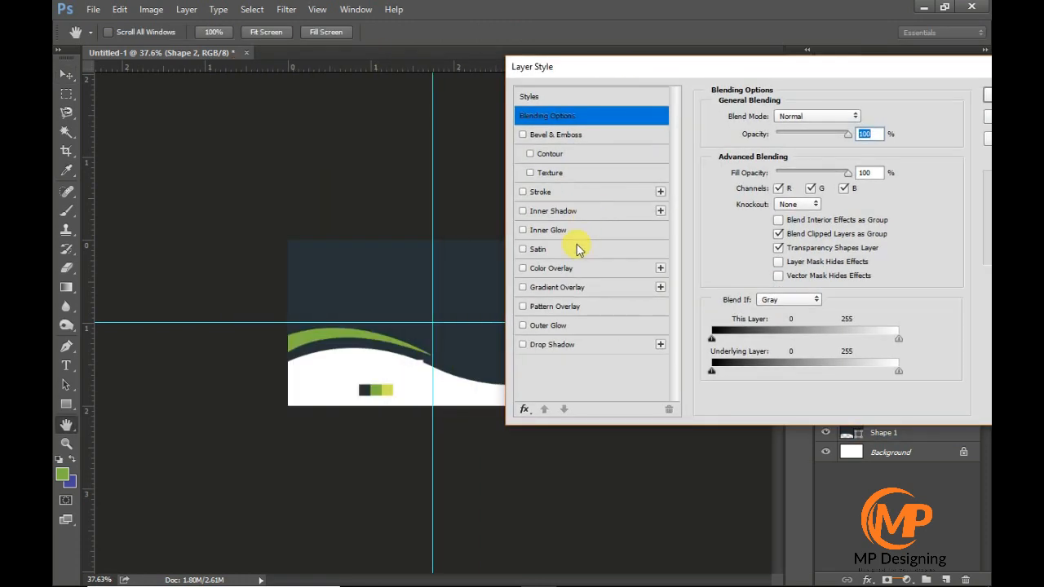
pyautogui.click(580, 287)
pyautogui.click(772, 153)
pyautogui.doubleClick(571, 330)
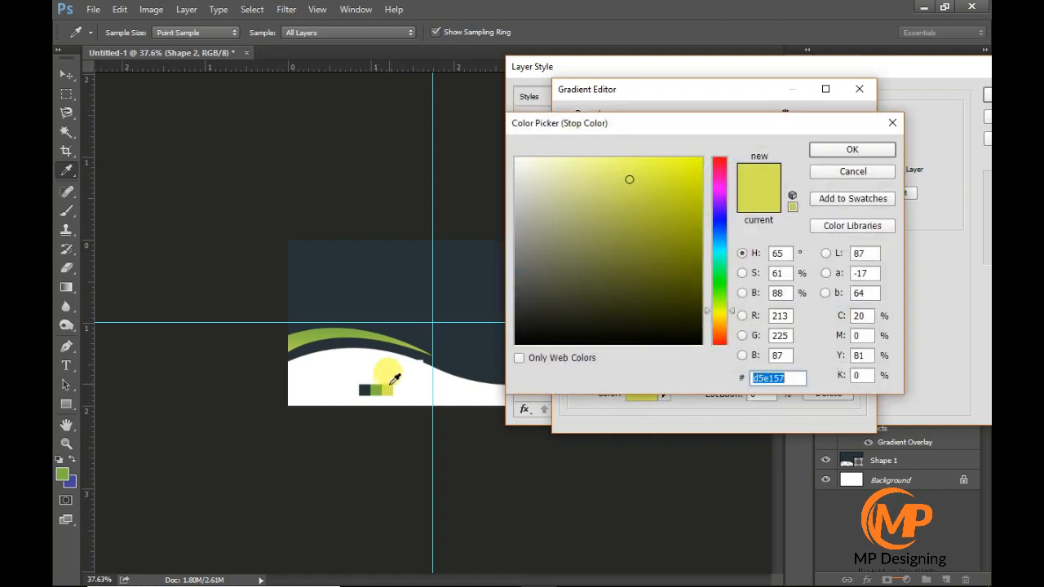
pyautogui.click(852, 149)
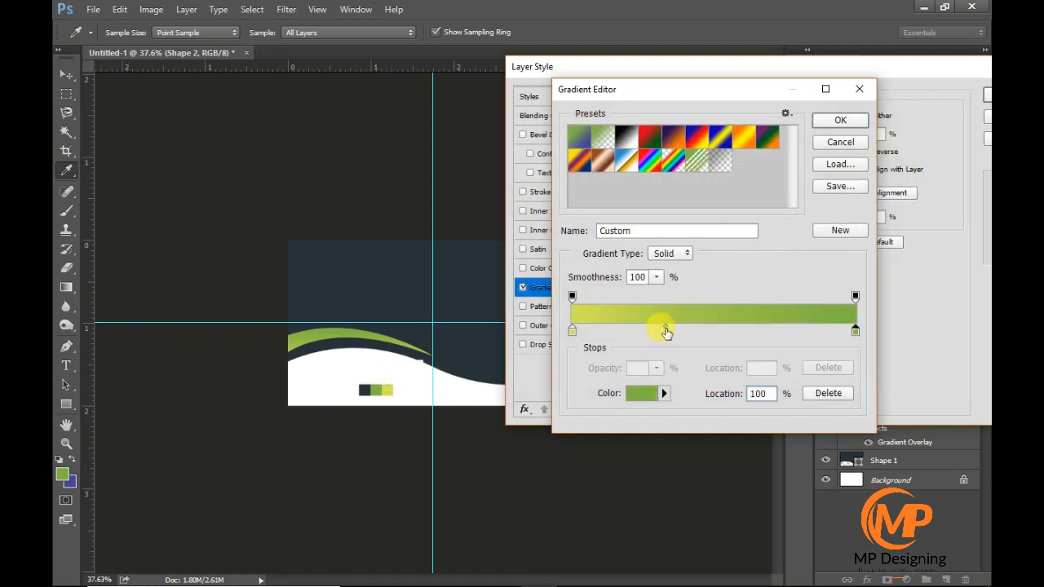
# - Adjust the midpoint between the gradient's two colour stops and apply the overlay to Shape 2
pyautogui.moveTo(665, 328); pyautogui.dragTo(702, 327)
pyautogui.click(690, 329)
pyautogui.hotkey('ctrl', 'z')
pyautogui.click(572, 330)
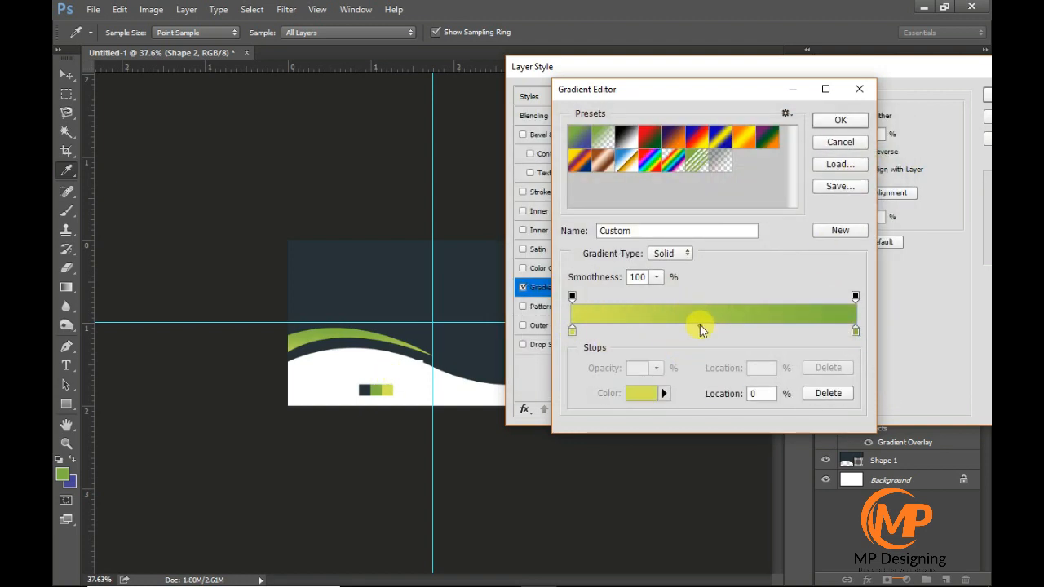
pyautogui.click(840, 120)
pyautogui.press('Return')
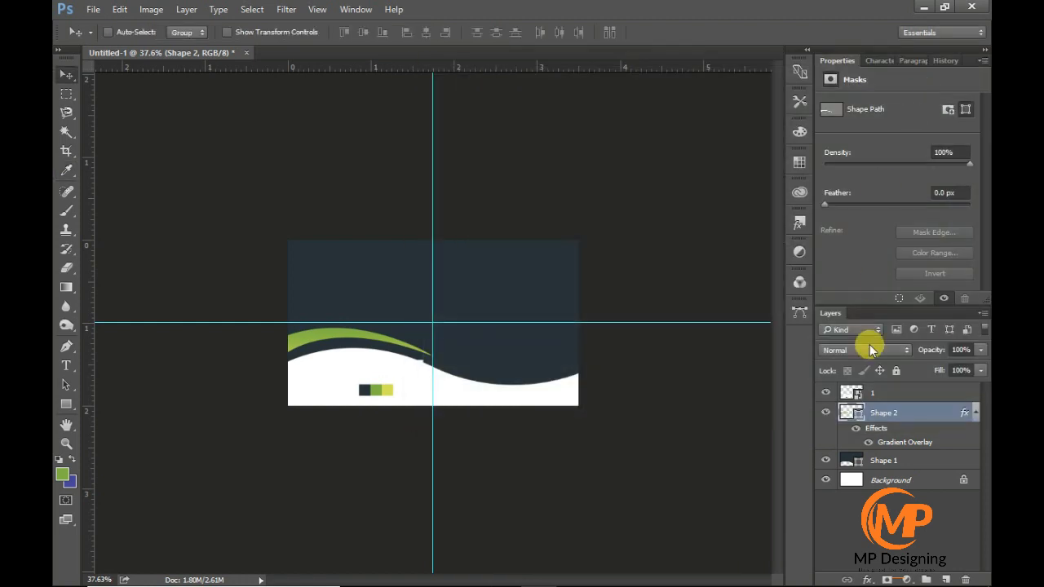
# - Hide the colour swatch layer 1 and collapse the effects list of Shape 2
pyautogui.click(826, 392)
pyautogui.click(975, 413)
pyautogui.hotkey('ctrl', '+')
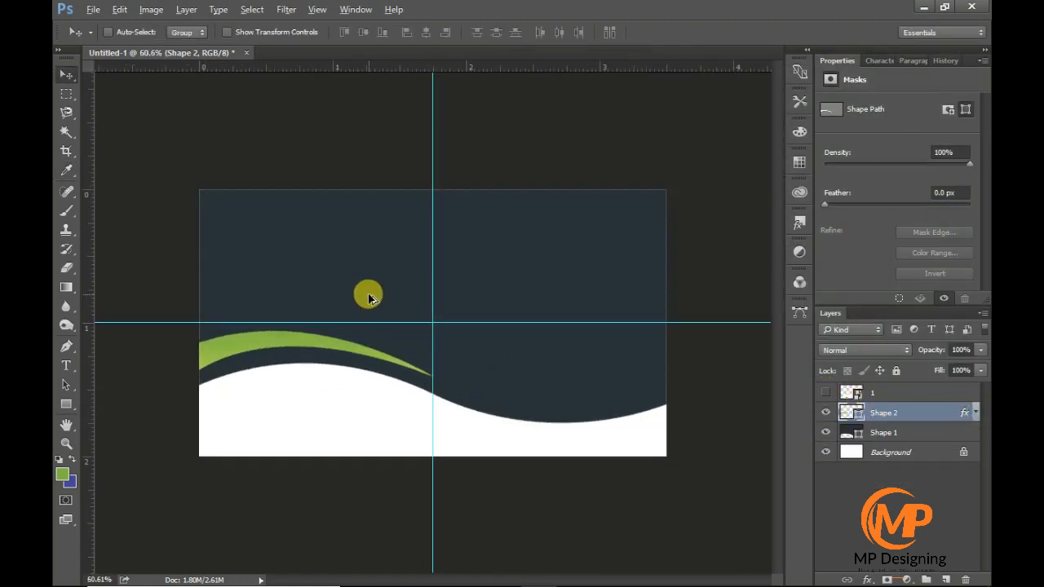
pyautogui.hotkey('ctrl', '+')
# - Group Shape 1 and Shape 2 and name the group "bg shapes"
pyautogui.click(911, 430)
pyautogui.keyDown('shift'); pyautogui.click(918, 417); pyautogui.keyUp('shift')
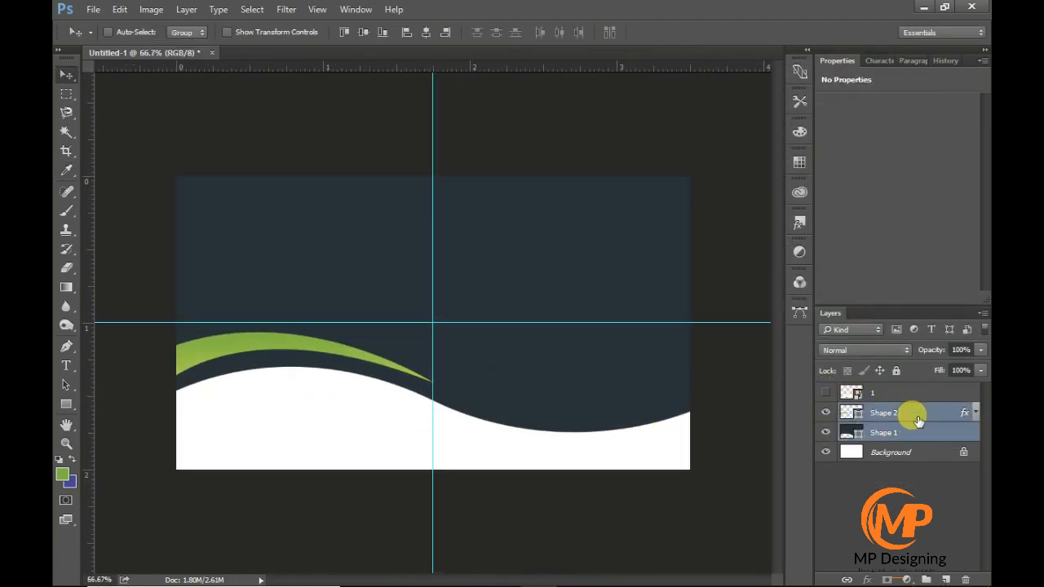
pyautogui.hotkey('ctrl', 'g')
pyautogui.doubleClick(883, 410)
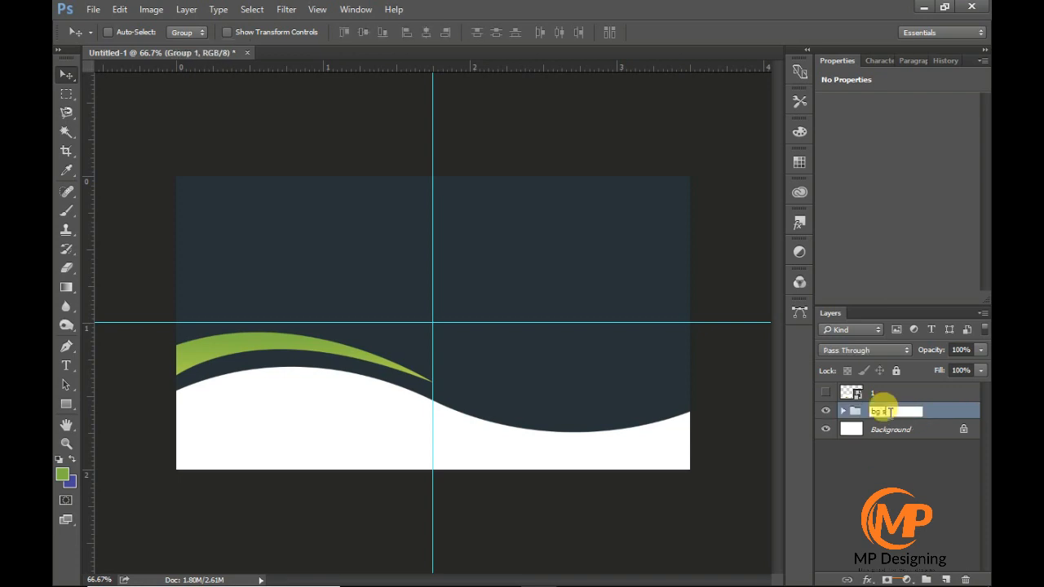
pyautogui.write('bg shapes')
pyautogui.press('Return')
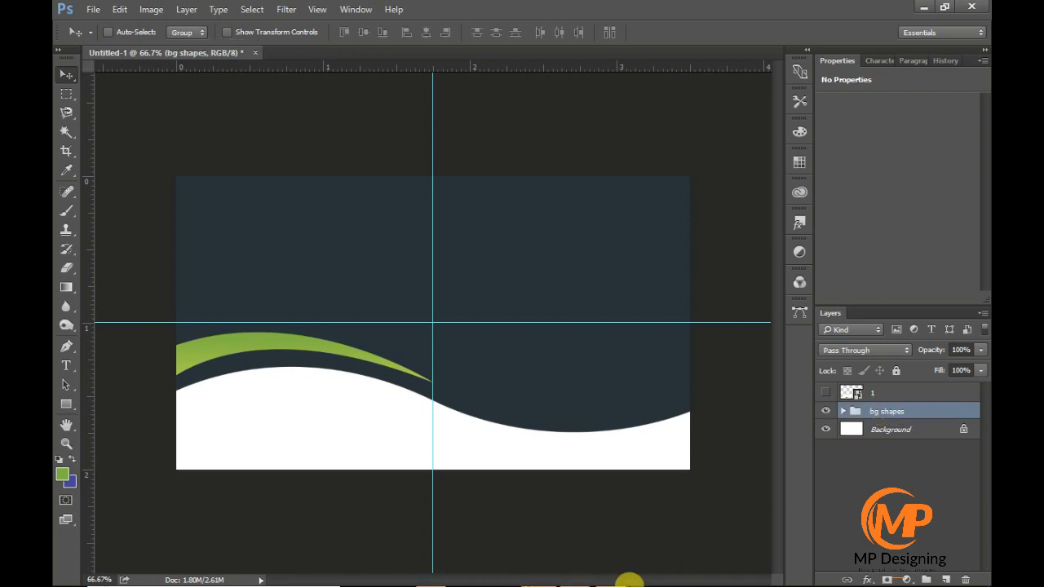
# - Place the Untitled-1 [Recovered] logo from the icon pake folder, scaled to about 0.3 in and centred near the card's upper edge
pyautogui.click(922, 10)
pyautogui.click(575, 578)
pyautogui.click(548, 162)
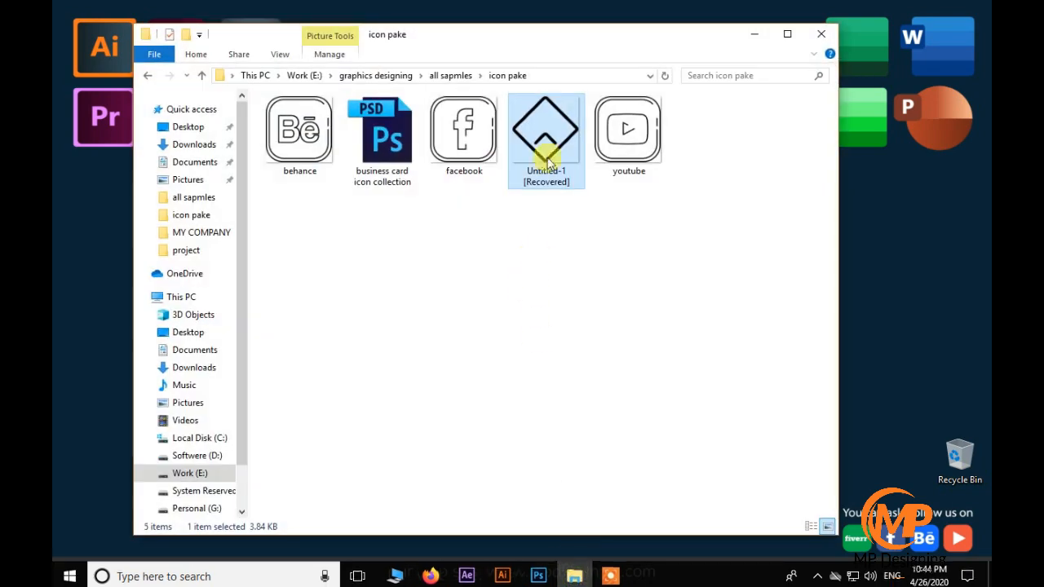
pyautogui.moveTo(545, 131); pyautogui.dragTo(499, 412)
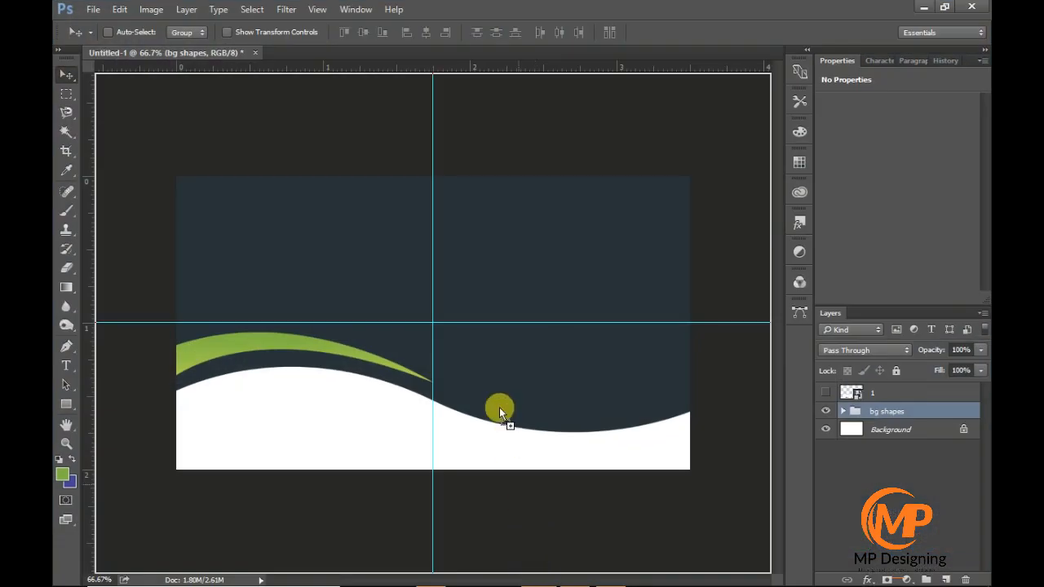
pyautogui.moveTo(441, 261); pyautogui.dragTo(433, 247)
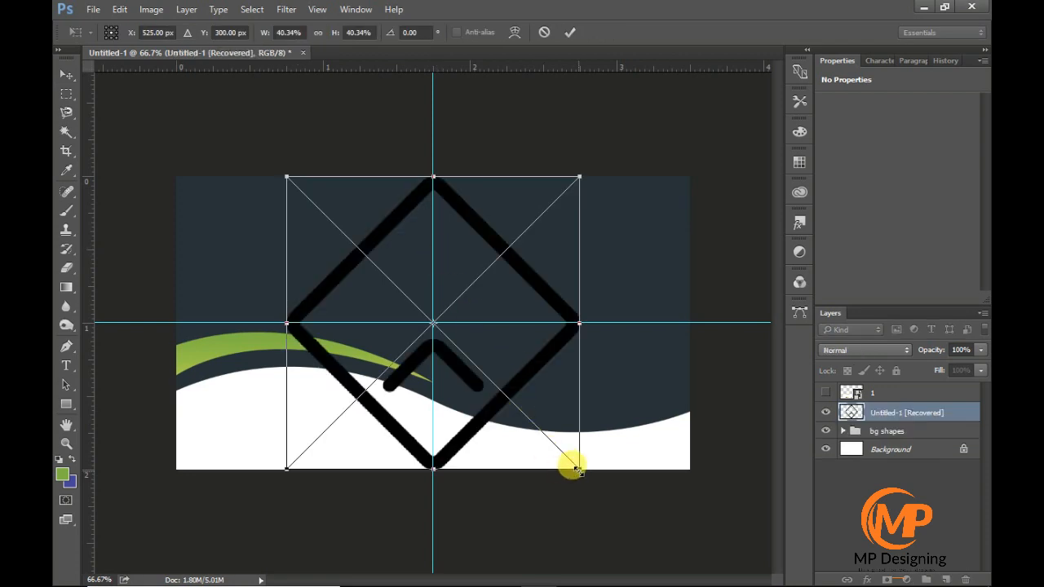
pyautogui.moveTo(574, 469); pyautogui.dragTo(445, 229)
pyautogui.press('Return')
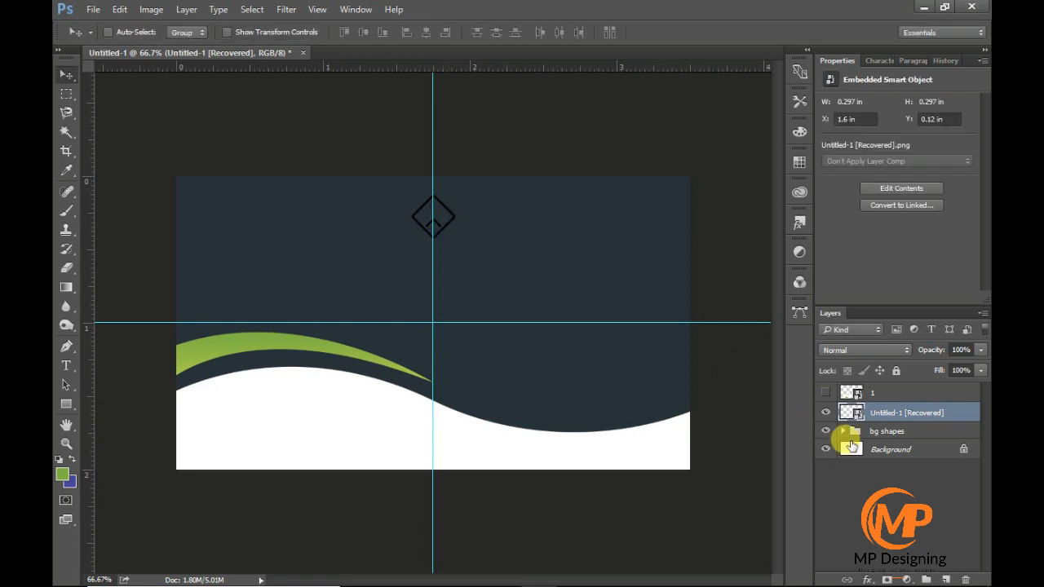
# - Apply a white (#ffffff) colour overlay to the logo layer
pyautogui.doubleClick(962, 413)
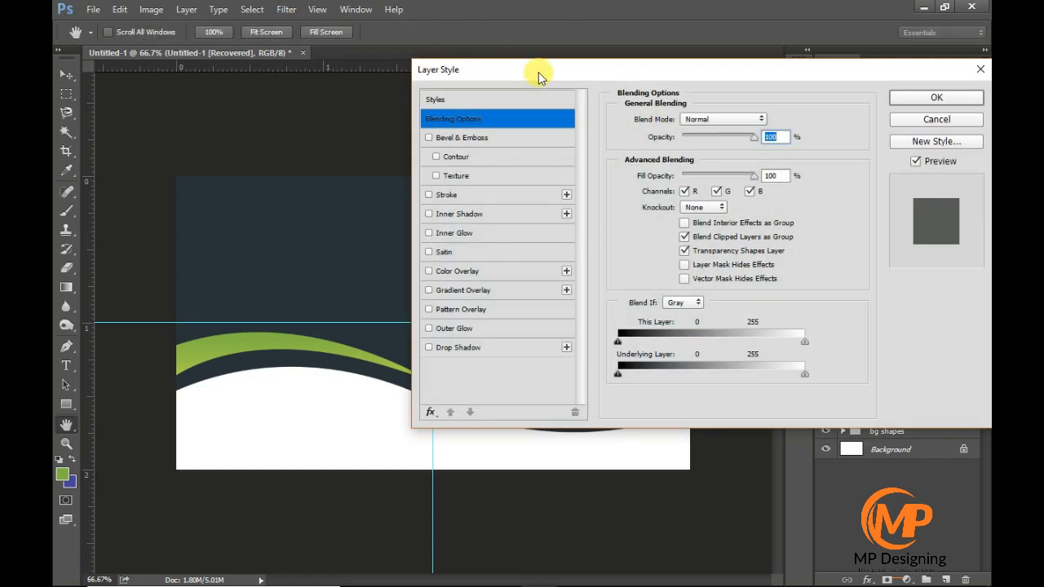
pyautogui.moveTo(538, 72); pyautogui.dragTo(624, 72)
pyautogui.click(585, 272)
pyautogui.click(859, 119)
pyautogui.moveTo(522, 163); pyautogui.dragTo(505, 153)
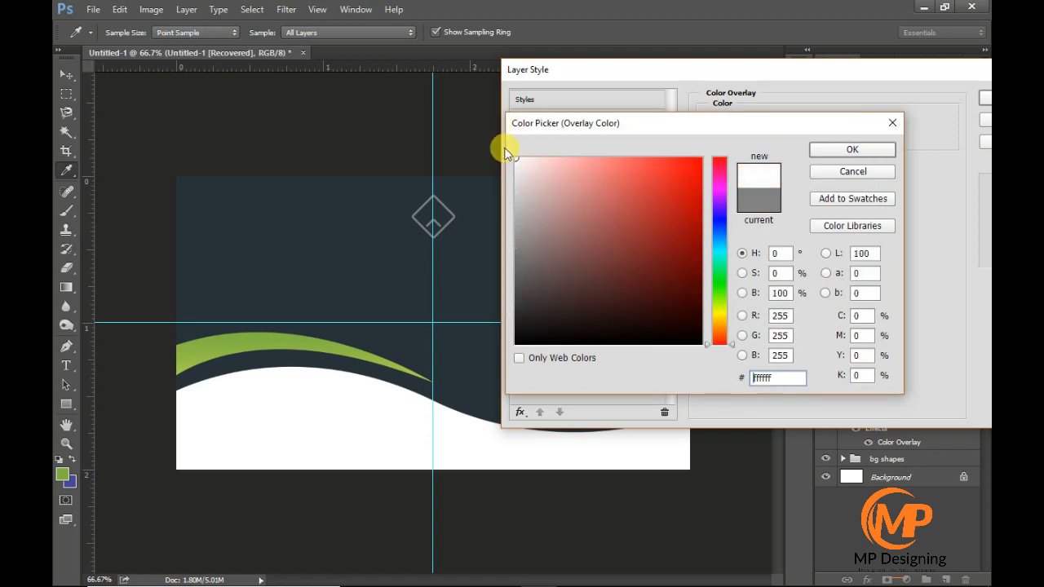
pyautogui.click(851, 150)
pyautogui.press('Return')
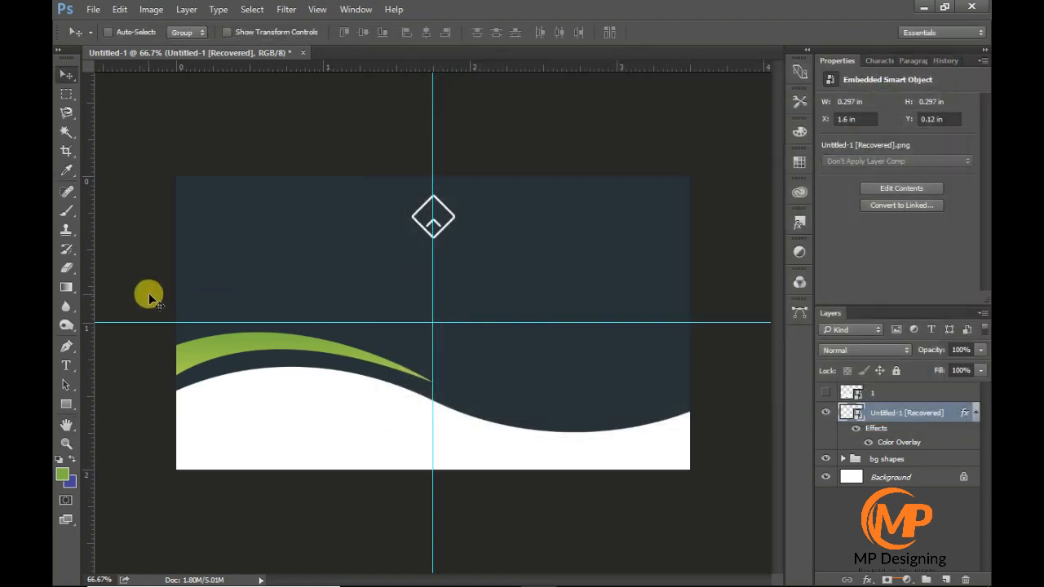
# - Add a text layer reading "Company Name" below the logo
pyautogui.click(69, 367)
pyautogui.click(974, 412)
pyautogui.click(945, 579)
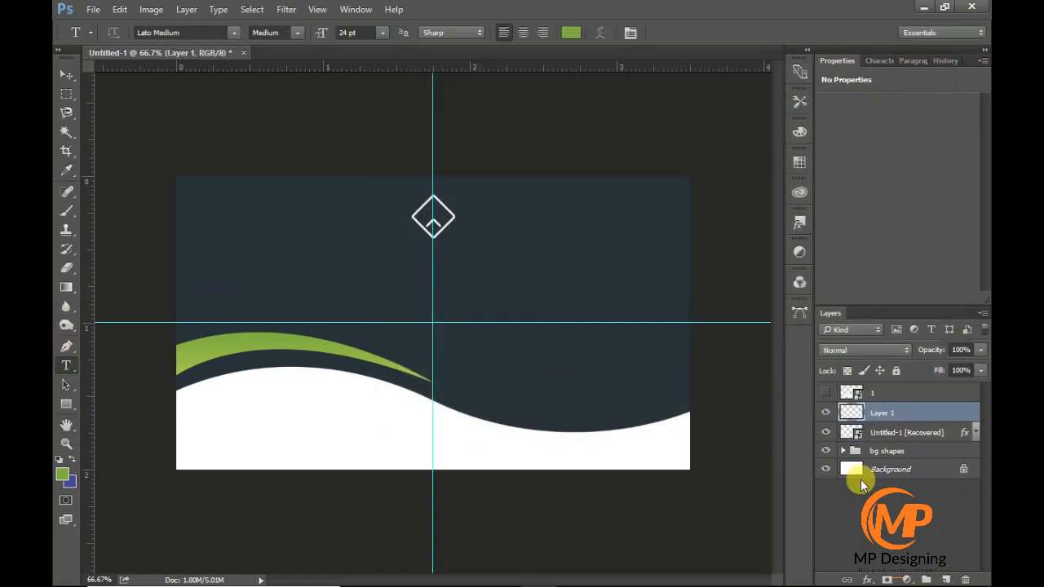
pyautogui.click(336, 272)
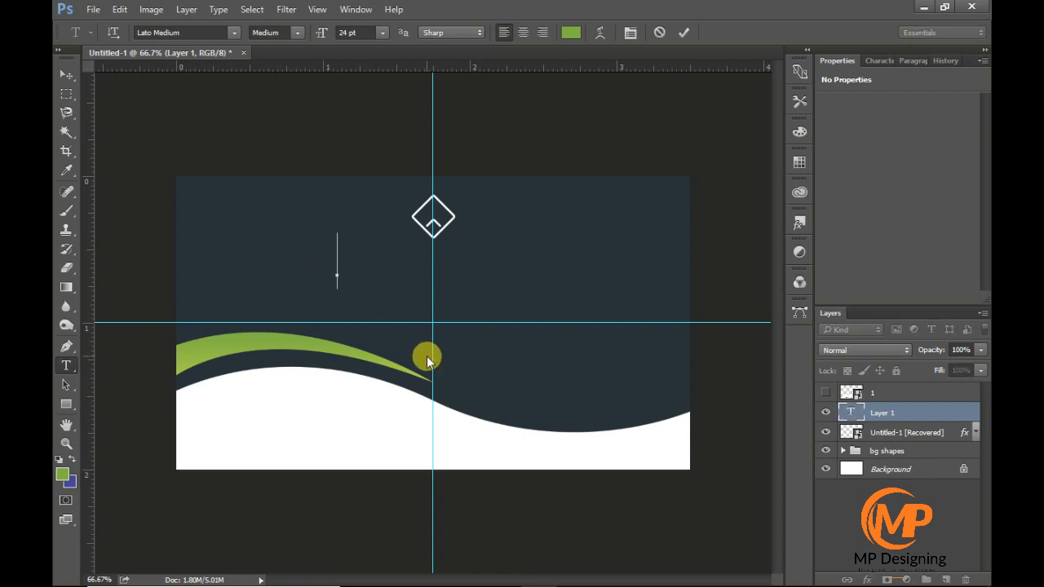
pyautogui.write('Co')
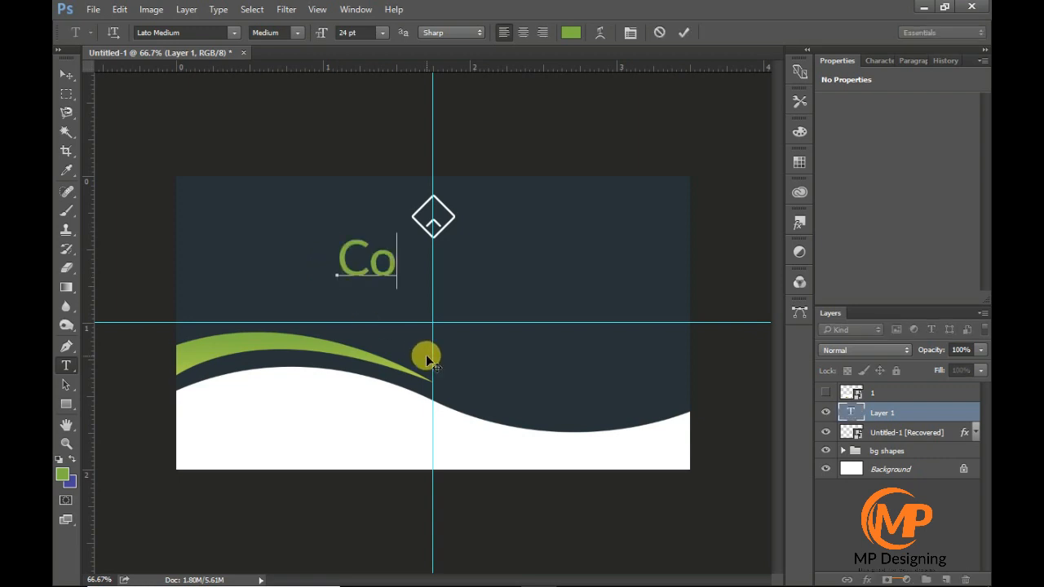
pyautogui.write('mpany')
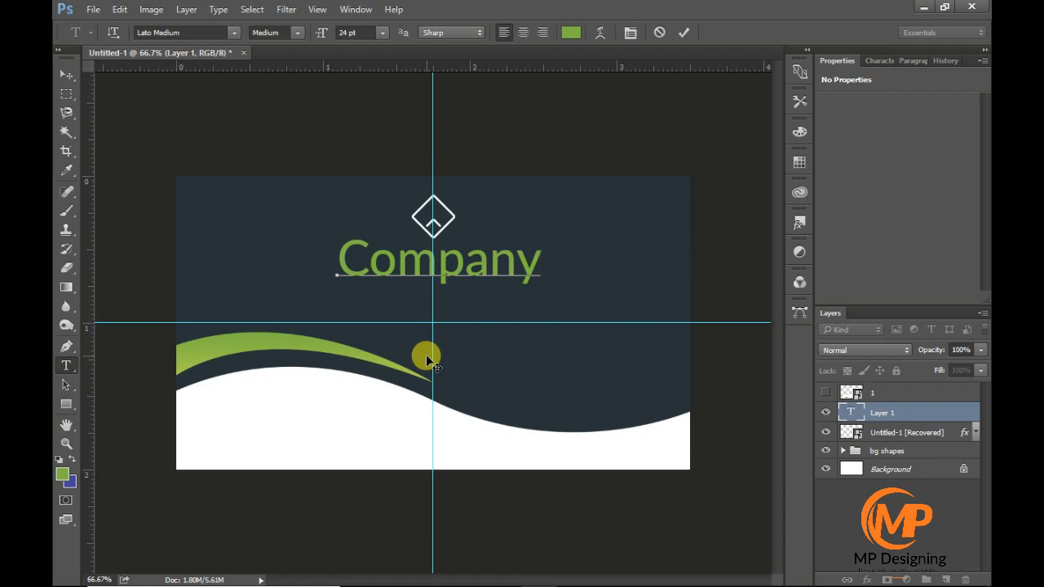
pyautogui.write(' B')
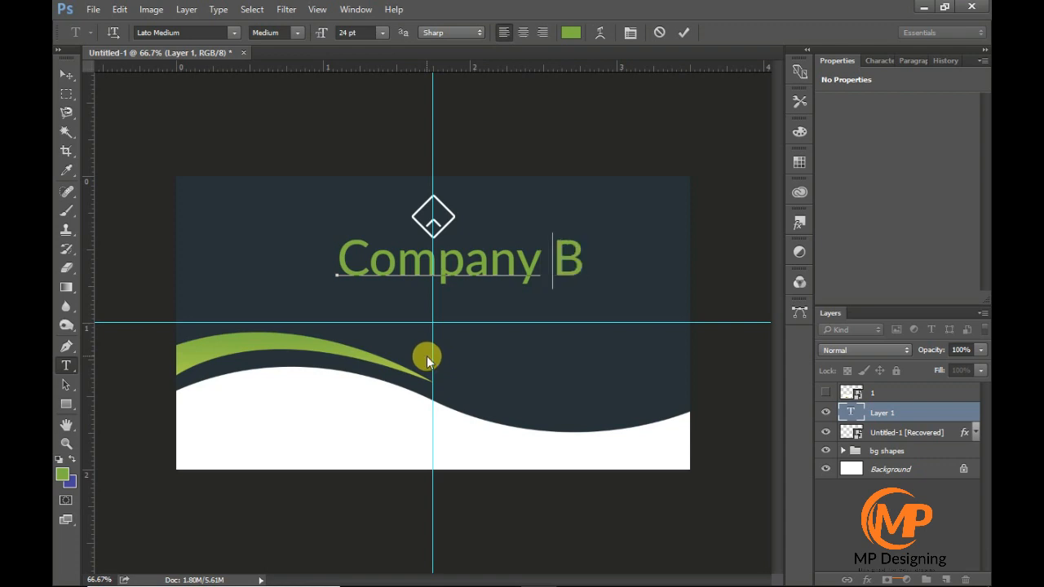
pyautogui.press('BackSpace')
pyautogui.write('Name')
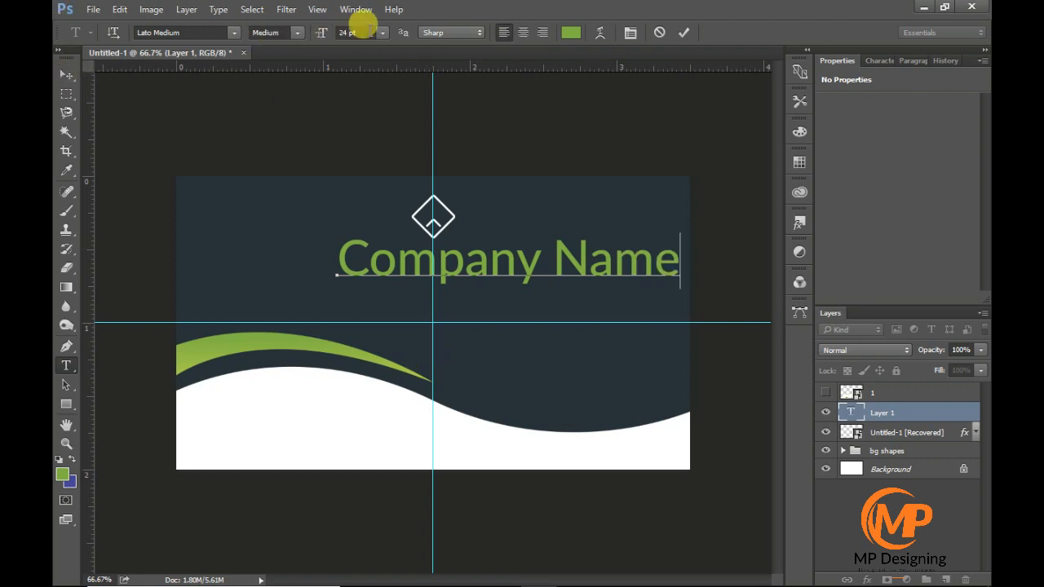
# - Reduce the font size of the whole "Company Name" text to 10 pt
pyautogui.click(370, 32)
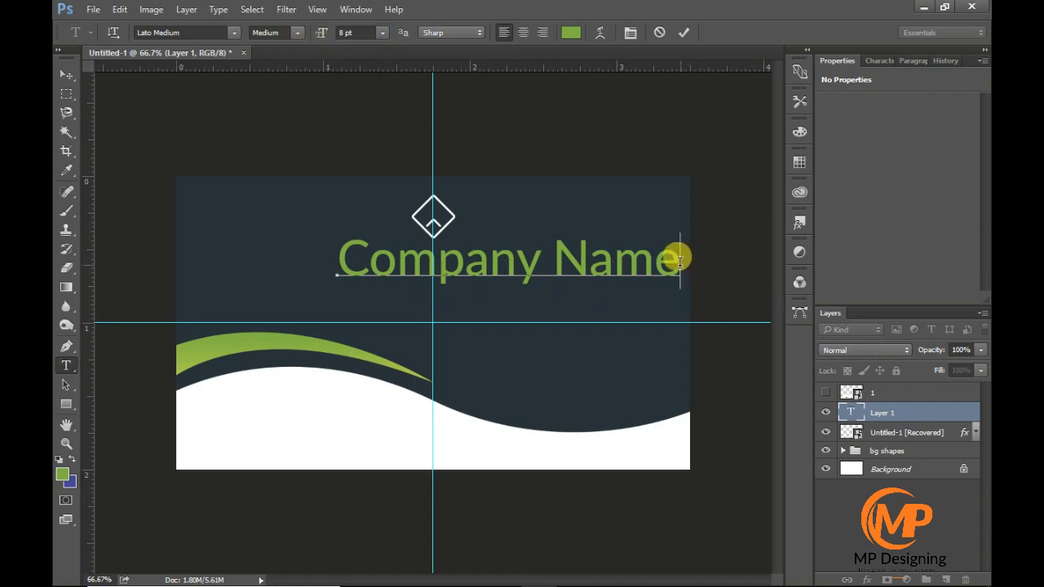
pyautogui.moveTo(676, 258); pyautogui.dragTo(380, 130)
pyautogui.write('8')
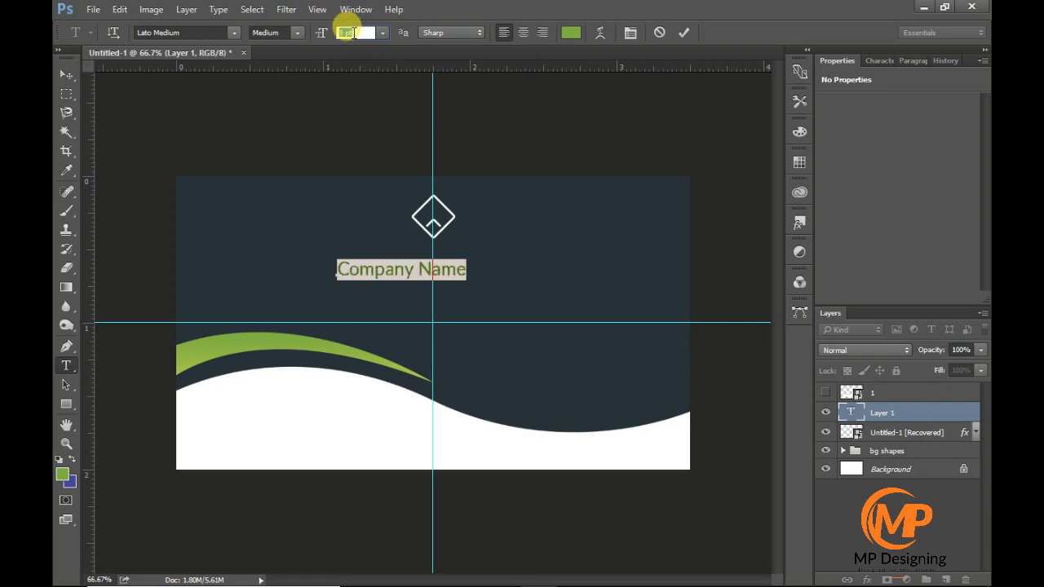
pyautogui.press('Up')
pyautogui.click(344, 258)
# - Change the font of the "Company Name" text to Lato Hairline
pyautogui.moveTo(337, 269); pyautogui.dragTo(485, 264)
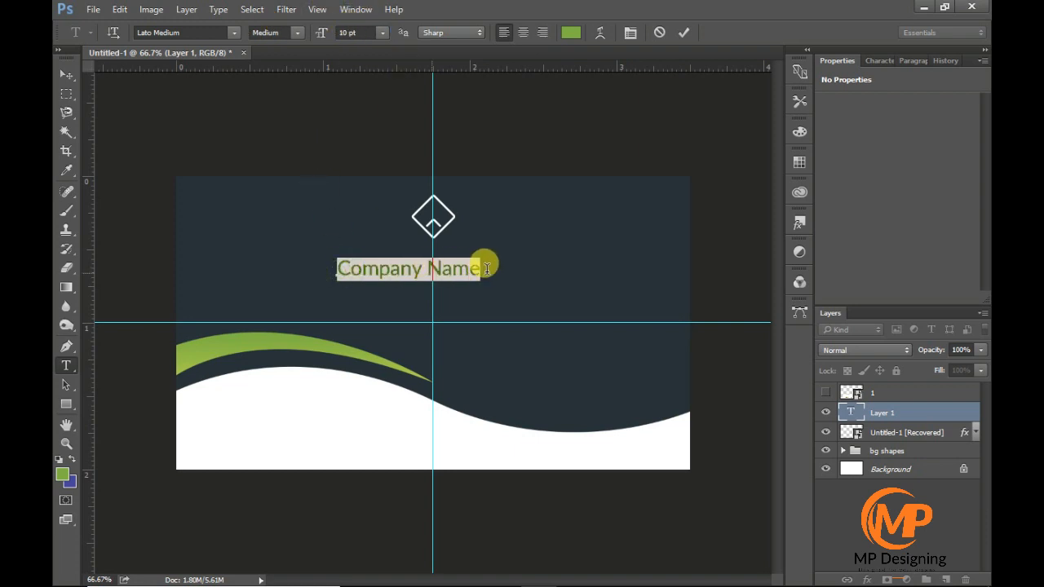
pyautogui.click(234, 34)
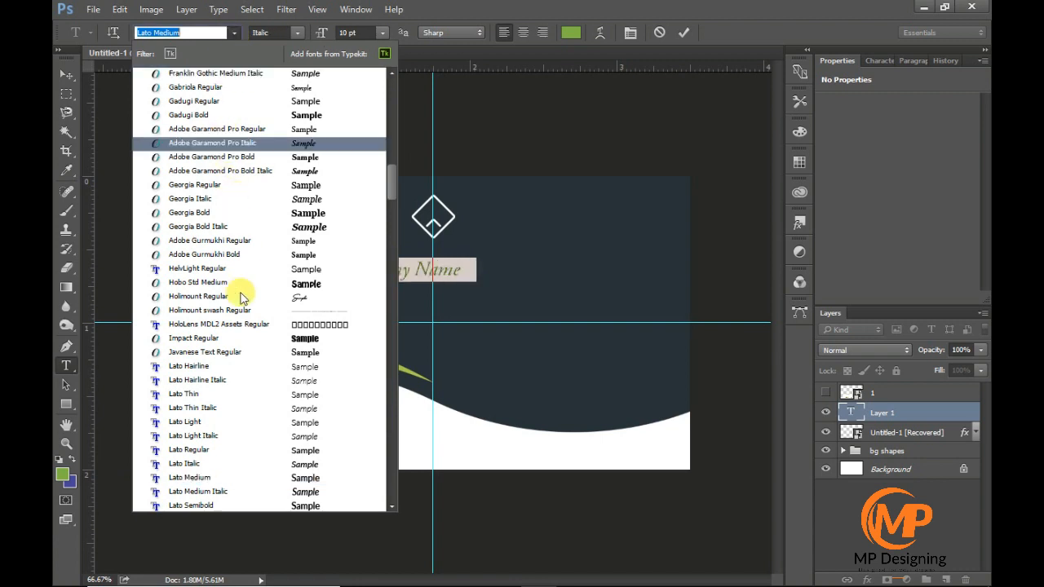
pyautogui.click(240, 368)
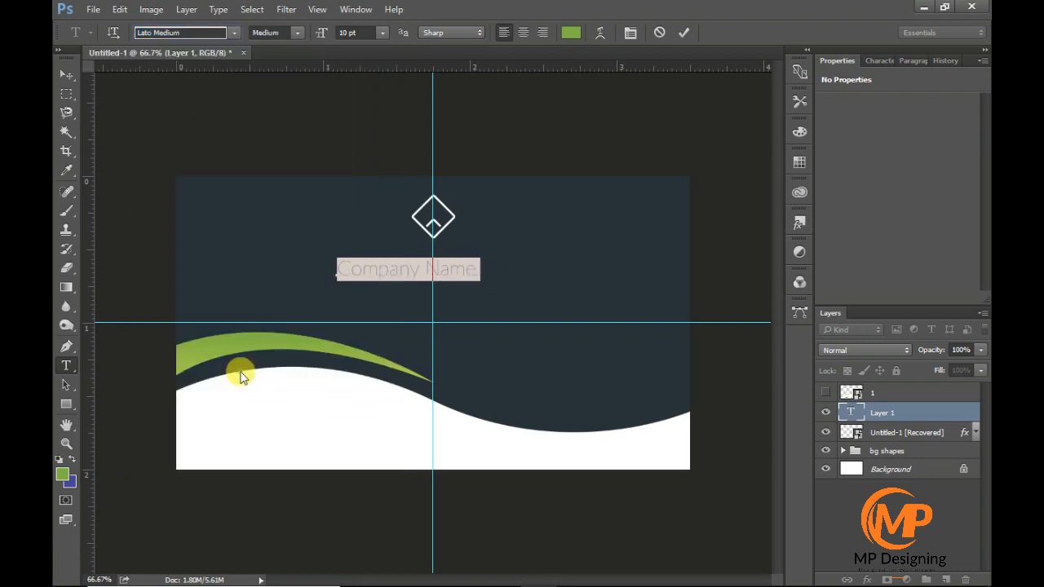
# - Set "Company" to Lato Regular and "Name" to Lato Semibold in the company name text
pyautogui.click(296, 33)
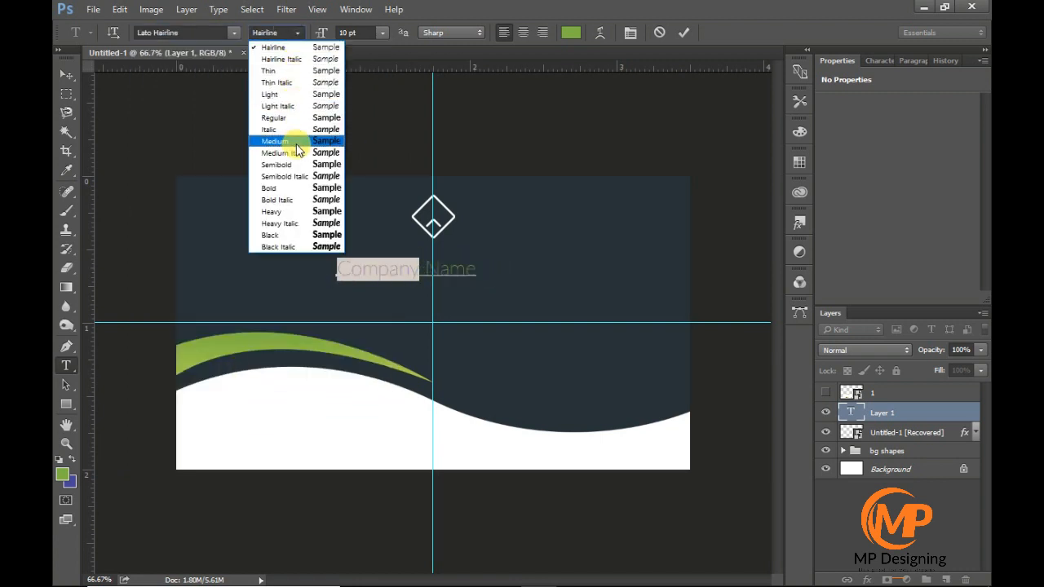
pyautogui.click(297, 118)
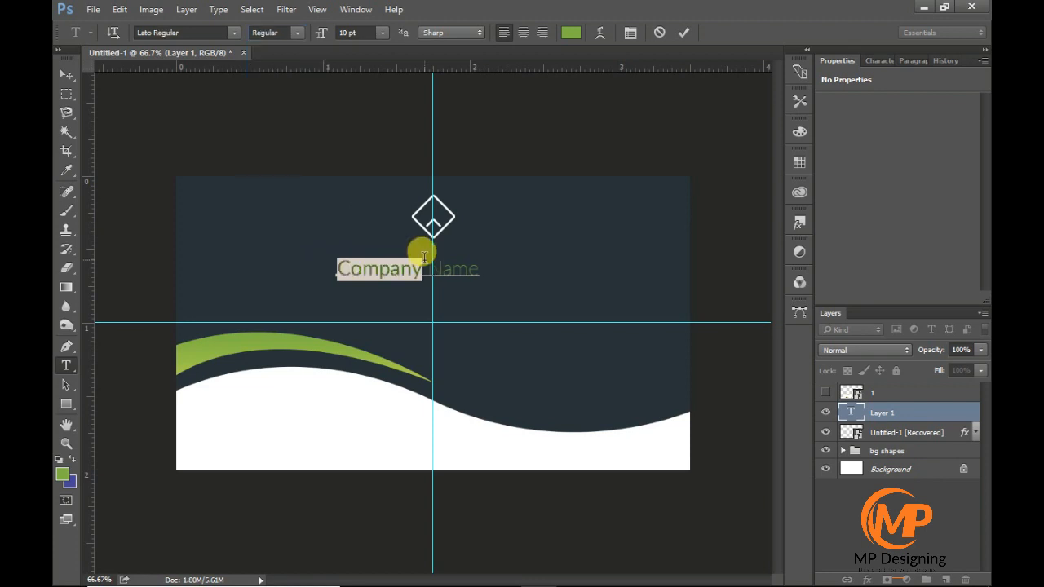
pyautogui.moveTo(421, 253); pyautogui.dragTo(479, 269)
pyautogui.click(274, 33)
pyautogui.click(313, 165)
pyautogui.click(66, 75)
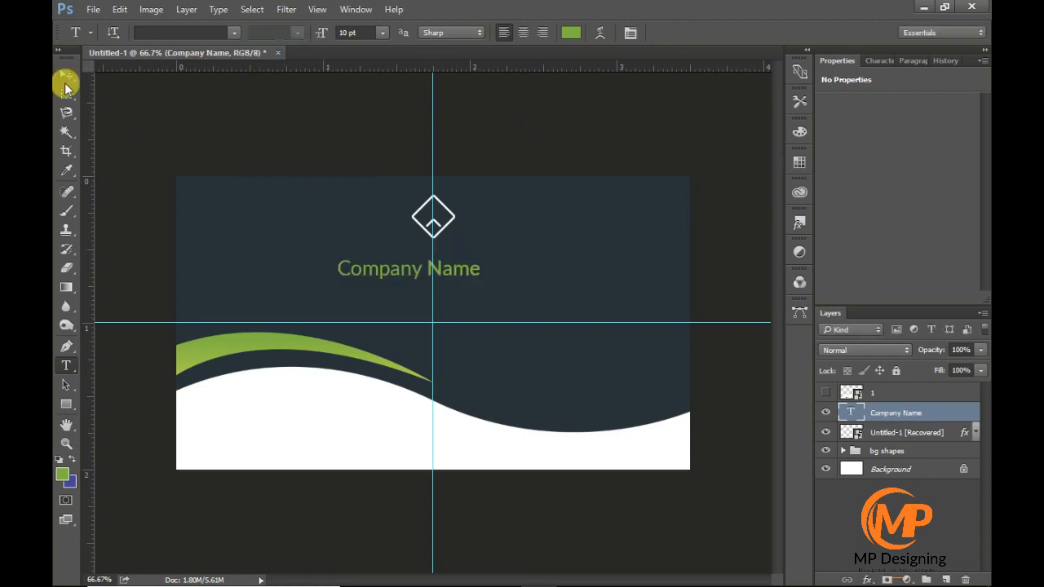
# - Centre the "Company Name" text horizontally on the card
pyautogui.moveTo(407, 269); pyautogui.dragTo(441, 275)
pyautogui.hotkey('ctrl', 'a')
pyautogui.click(425, 32)
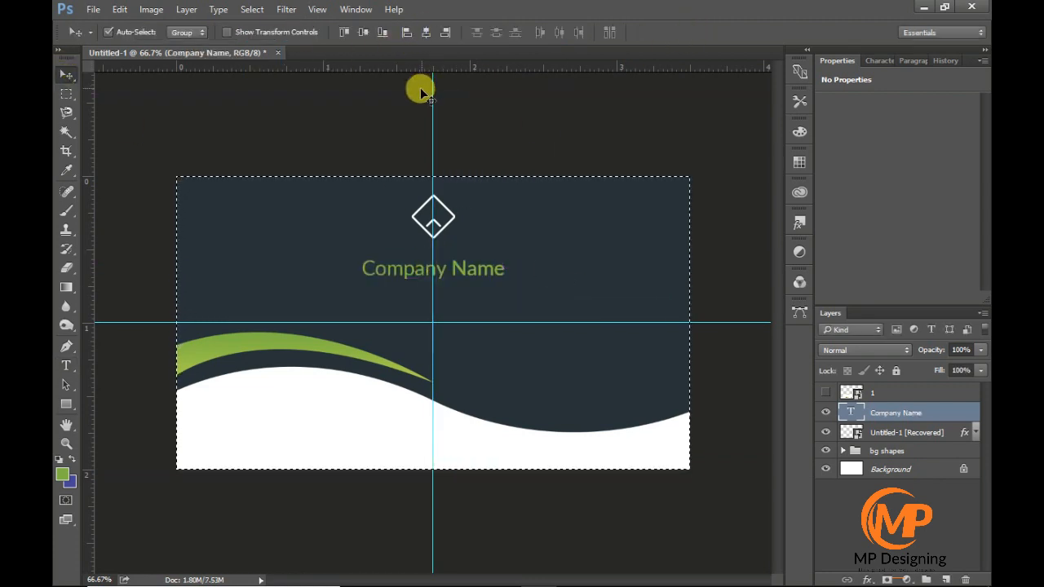
pyautogui.hotkey('ctrl', 'd')
# - Change the colour of the whole "Company Name" text to white
pyautogui.scroll(4, 443, 268)
pyautogui.scroll(3, 446, 335)
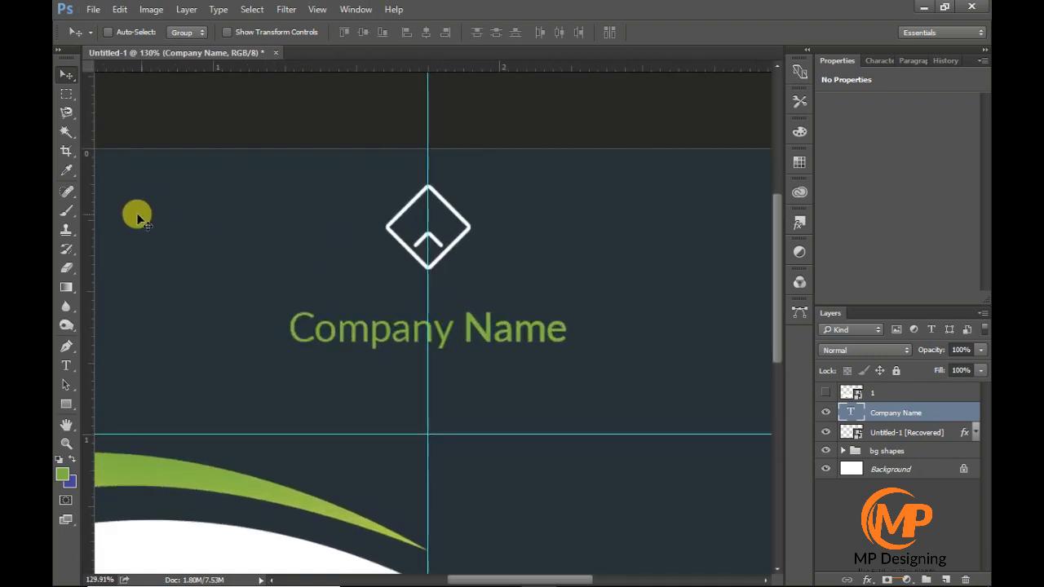
pyautogui.click(66, 366)
pyautogui.moveTo(287, 326); pyautogui.dragTo(568, 328)
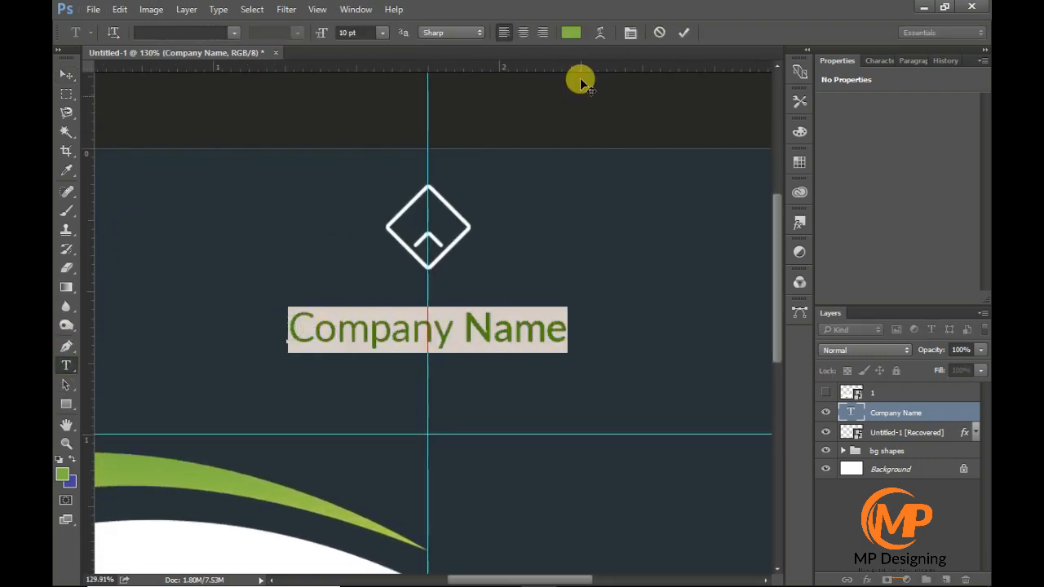
pyautogui.click(570, 32)
pyautogui.moveTo(633, 219); pyautogui.dragTo(503, 151)
pyautogui.press('Return')
pyautogui.click(443, 319)
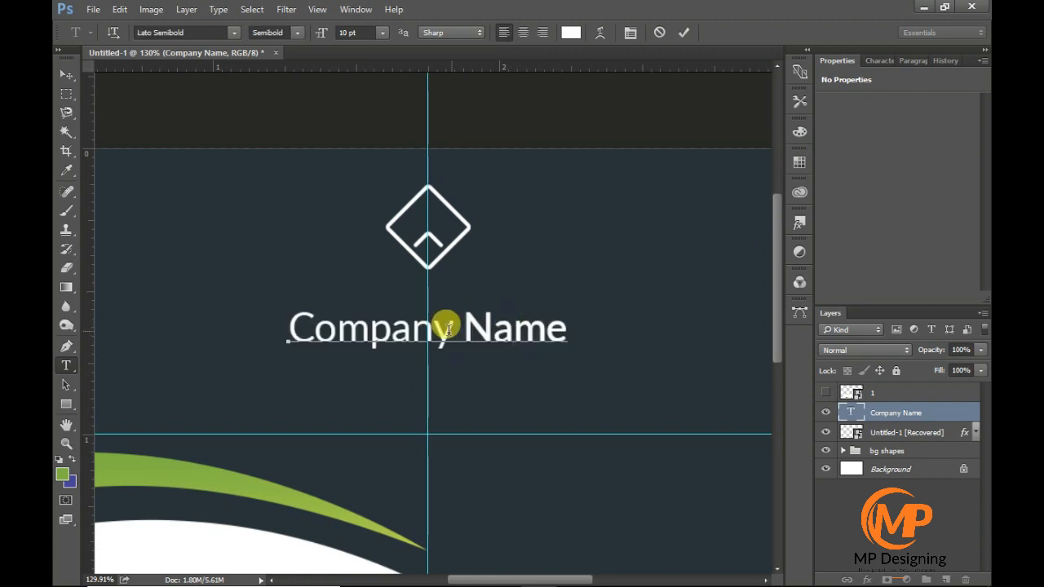
# - Enlarge the logo above the company name to about 0.39 in wide and high, keeping it centred on the vertical guide
pyautogui.click(879, 431)
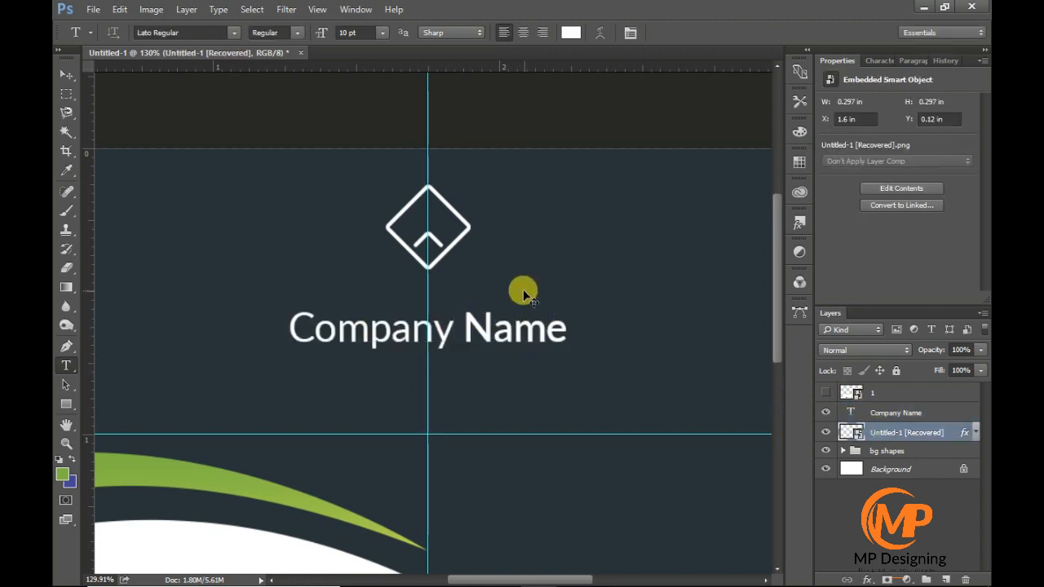
pyautogui.hotkey('ctrl', 't')
pyautogui.moveTo(471, 269); pyautogui.dragTo(479, 279)
pyautogui.moveTo(458, 255); pyautogui.dragTo(459, 265)
pyautogui.press('Return')
pyautogui.scroll(-7, 481, 315)
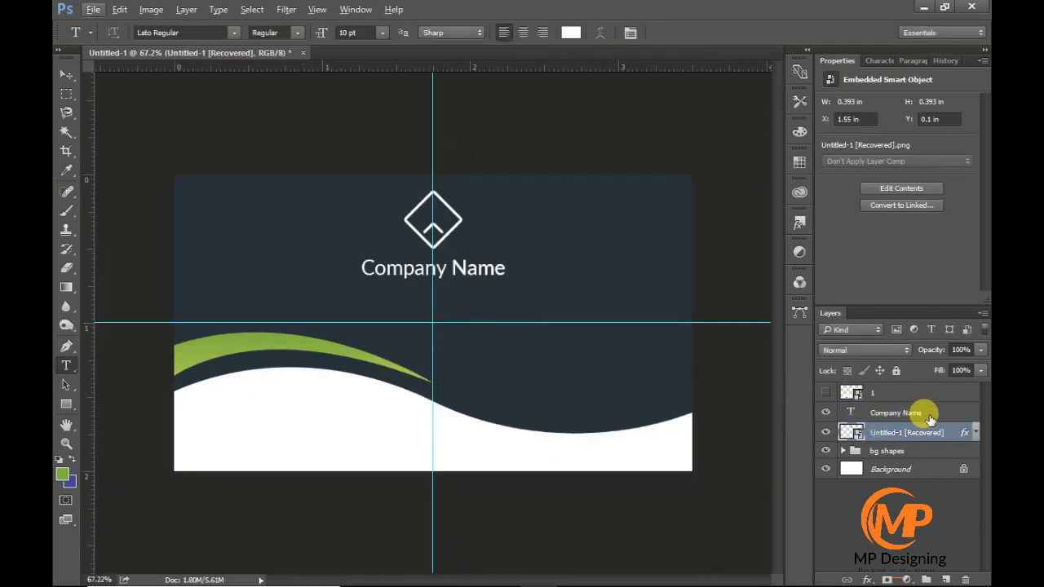
# - Duplicate the company name text layer, move the copy just below the original and replace its text with "Tag line here"
pyautogui.scroll(5, 390, 246)
pyautogui.click(883, 414)
pyautogui.hotkey('ctrl', 'j')
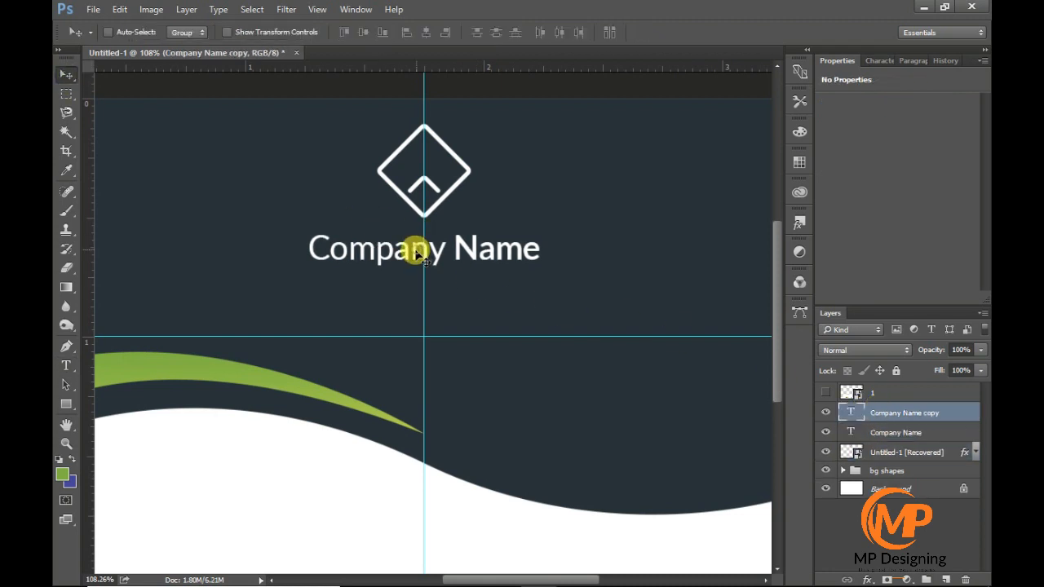
pyautogui.moveTo(412, 247); pyautogui.dragTo(418, 283)
pyautogui.tripleClick(394, 282)
pyautogui.write('Ta')
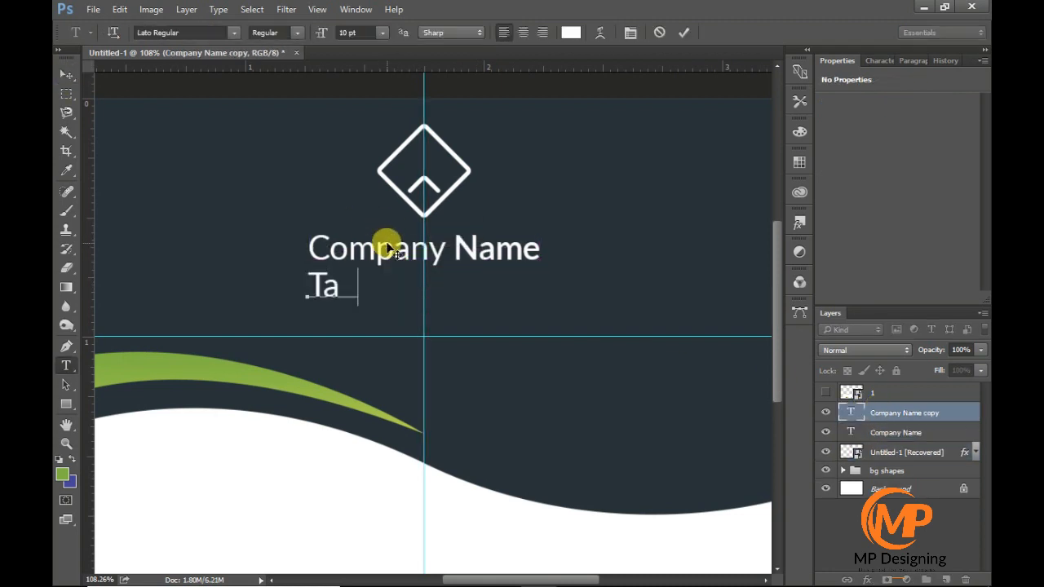
pyautogui.write('g line here')
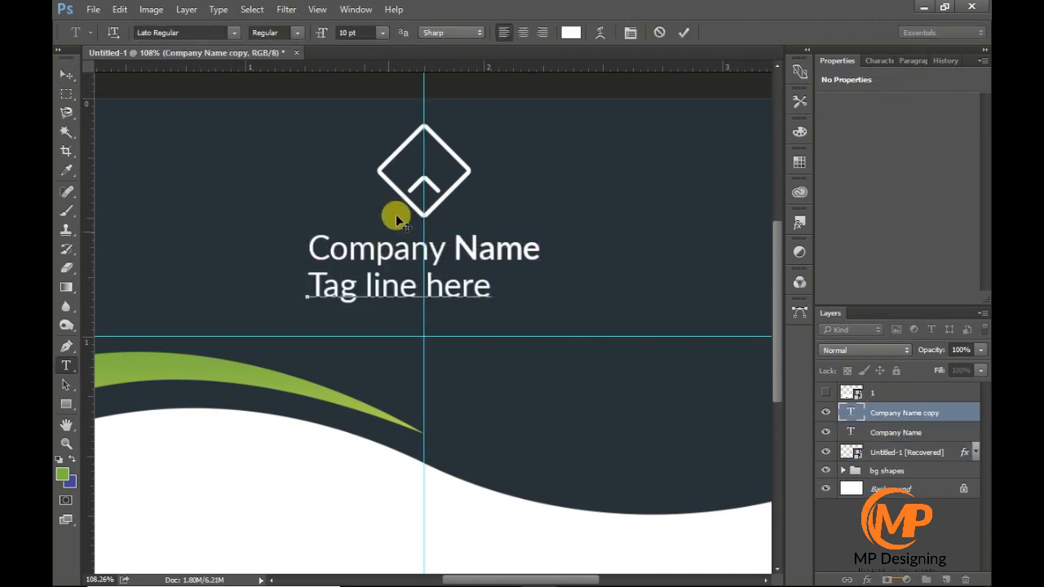
pyautogui.hotkey('ctrl', 'Return')
# - Set the "Tag line here" text to Lato Light and centre it horizontally on the card
pyautogui.click(67, 75)
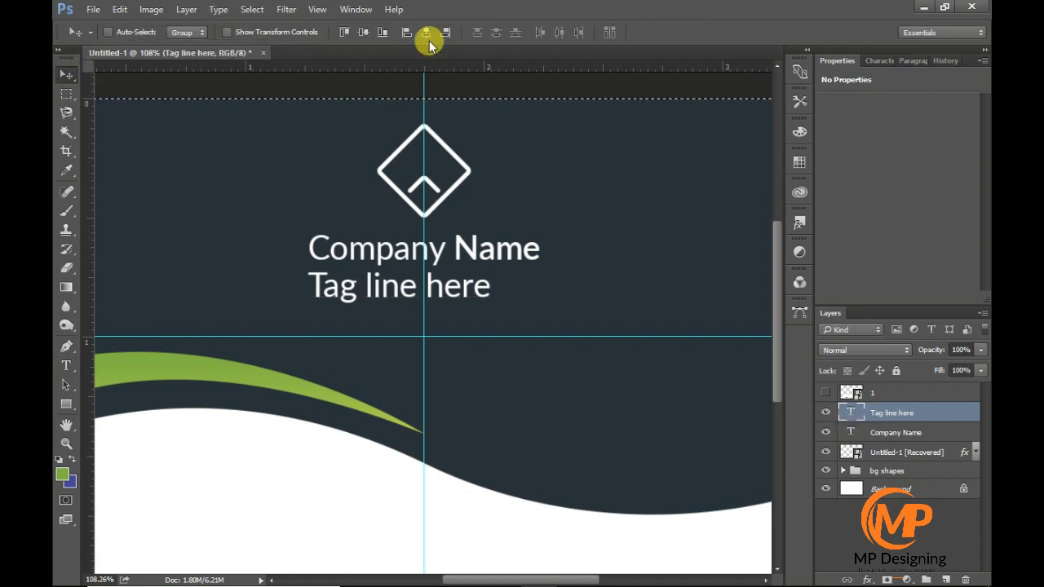
pyautogui.moveTo(390, 182); pyautogui.dragTo(415, 182)
pyautogui.doubleClick(852, 412)
pyautogui.click(300, 33)
pyautogui.click(291, 94)
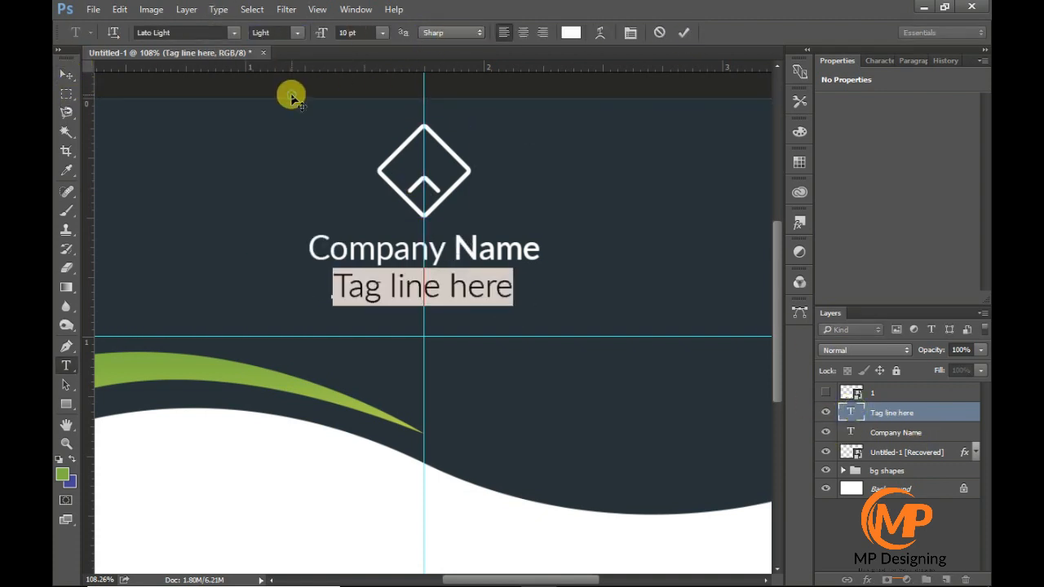
pyautogui.click(689, 33)
pyautogui.hotkey('ctrl', 'a')
pyautogui.hotkey('ctrl', 'd')
# - Reduce the font size of the "Tag line here" text and centre it horizontally on the card again
pyautogui.click(67, 365)
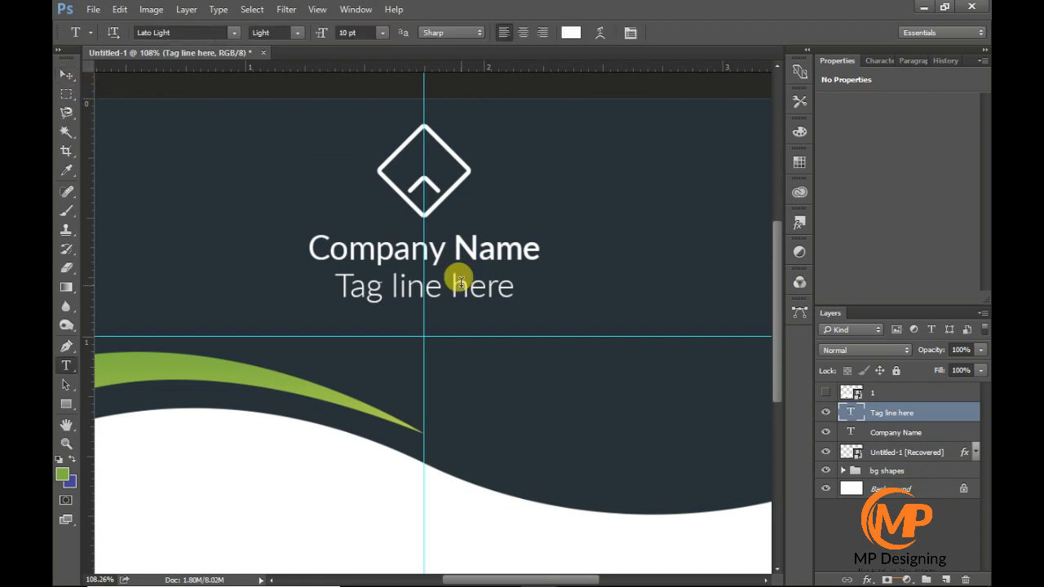
pyautogui.tripleClick(458, 281)
pyautogui.click(382, 33)
pyautogui.click(412, 87)
pyautogui.click(682, 34)
pyautogui.click(66, 74)
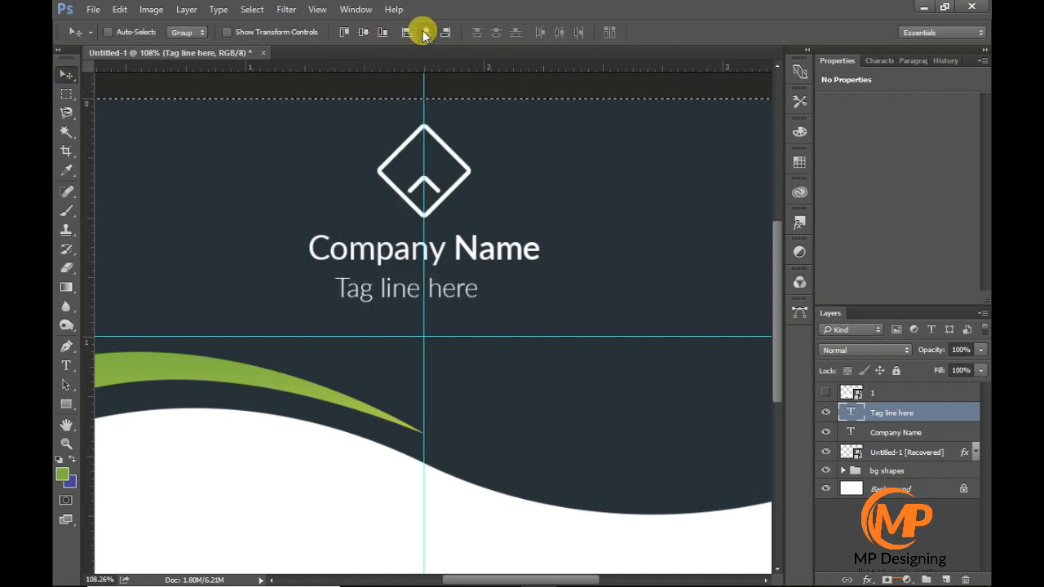
pyautogui.click(425, 32)
pyautogui.scroll(-3, 489, 314)
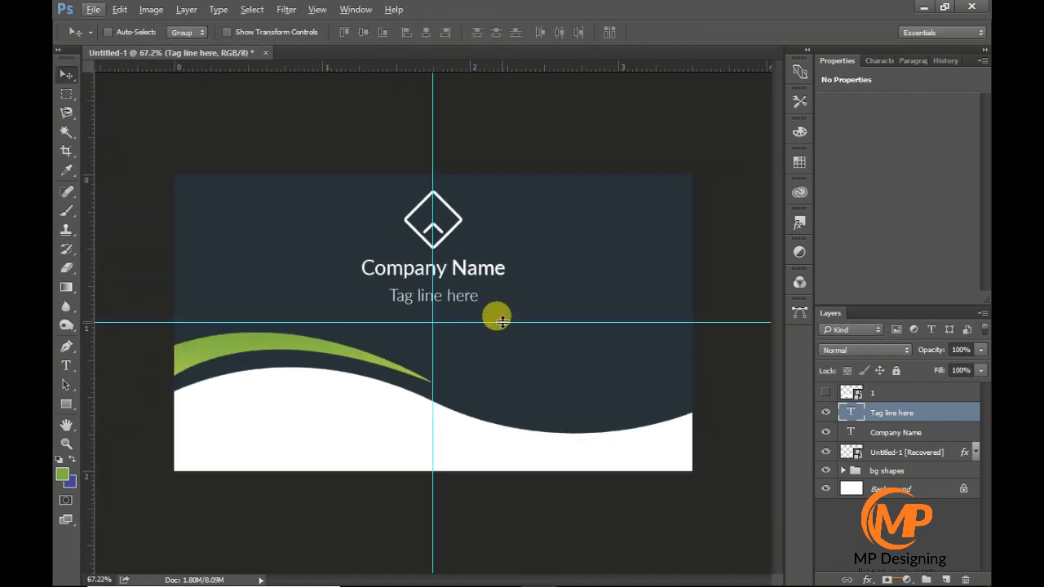
# - Group the logo and both text layers as "logo text", and group that with "bg shapes" as "1st side"
pyautogui.keyDown('shift'); pyautogui.click(892, 450); pyautogui.keyUp('shift')
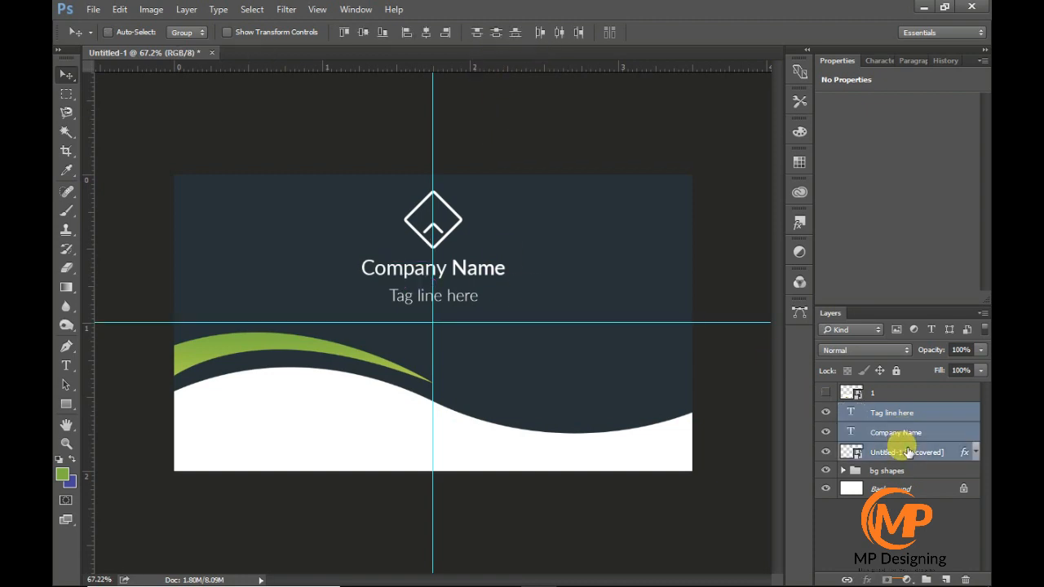
pyautogui.hotkey('ctrl', 'g')
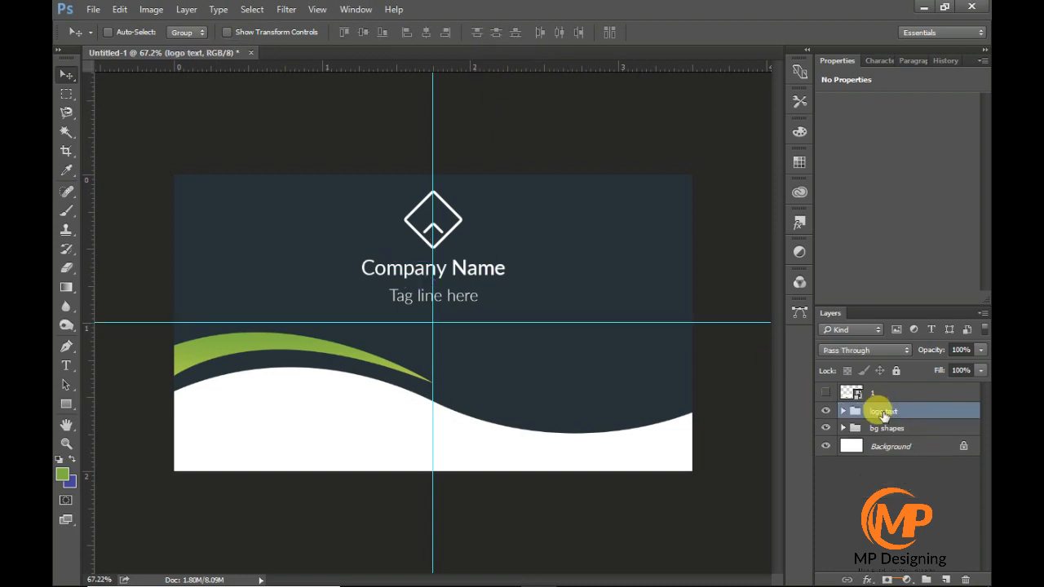
pyautogui.keyDown('shift'); pyautogui.click(929, 429); pyautogui.keyUp('shift')
pyautogui.hotkey('ctrl', 'g')
pyautogui.doubleClick(903, 411)
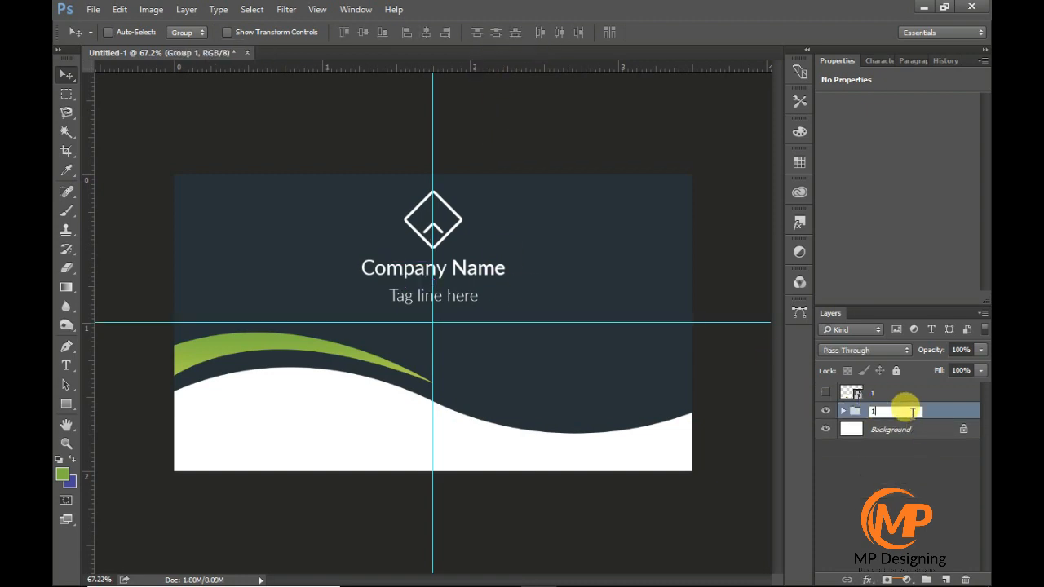
pyautogui.write('1st side')
# - Hide the "1st side" group and move the Shape 1 copy layer out of it to the level above
pyautogui.click(835, 412)
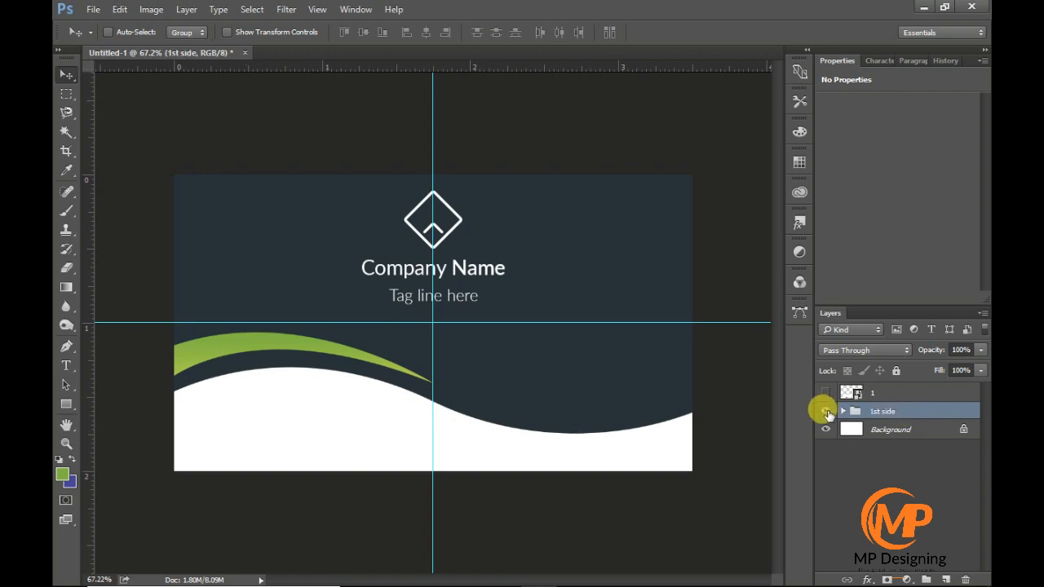
pyautogui.click(825, 412)
pyautogui.click(845, 411)
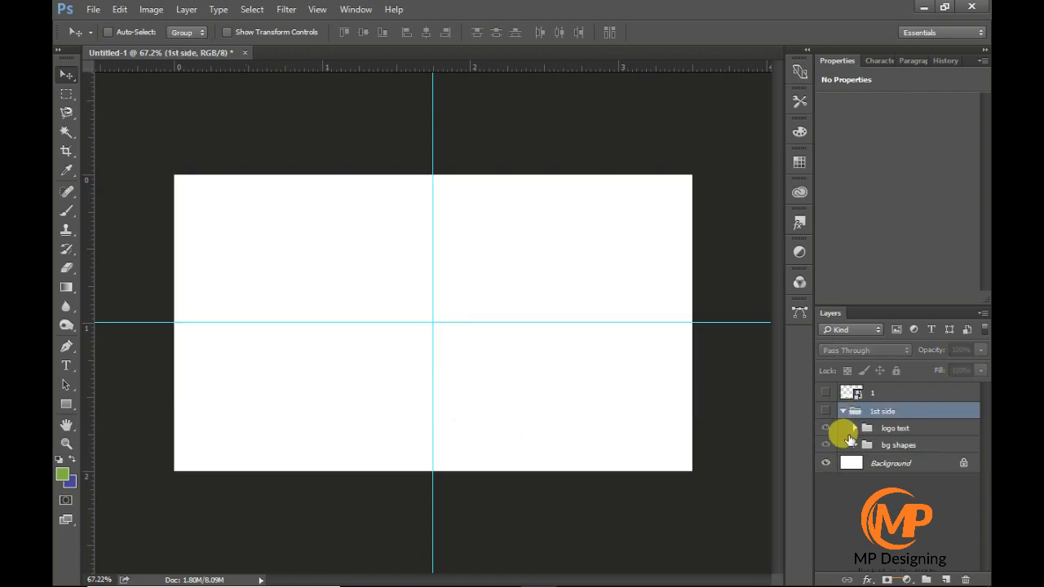
pyautogui.click(854, 445)
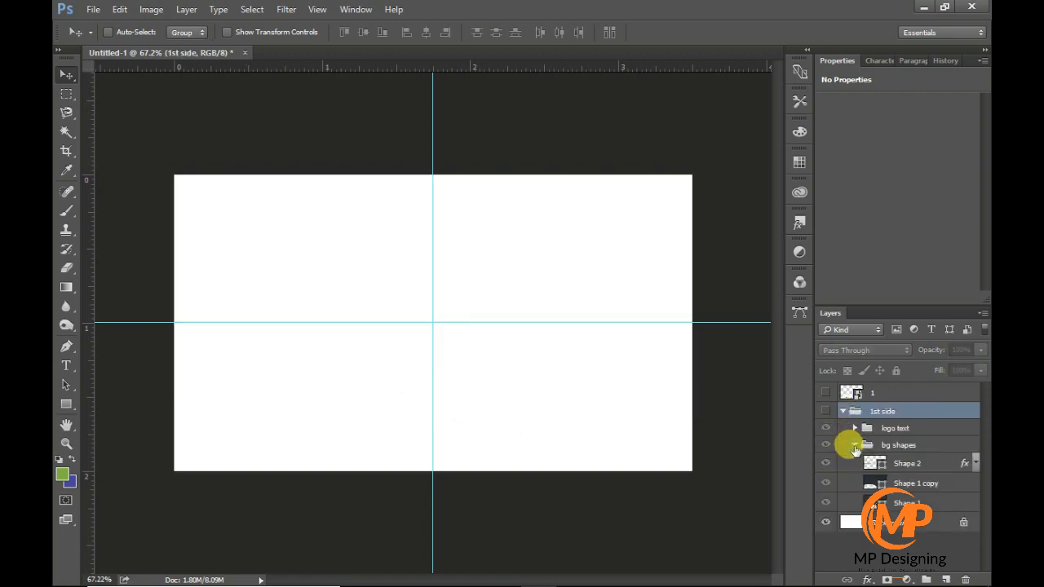
pyautogui.click(925, 489)
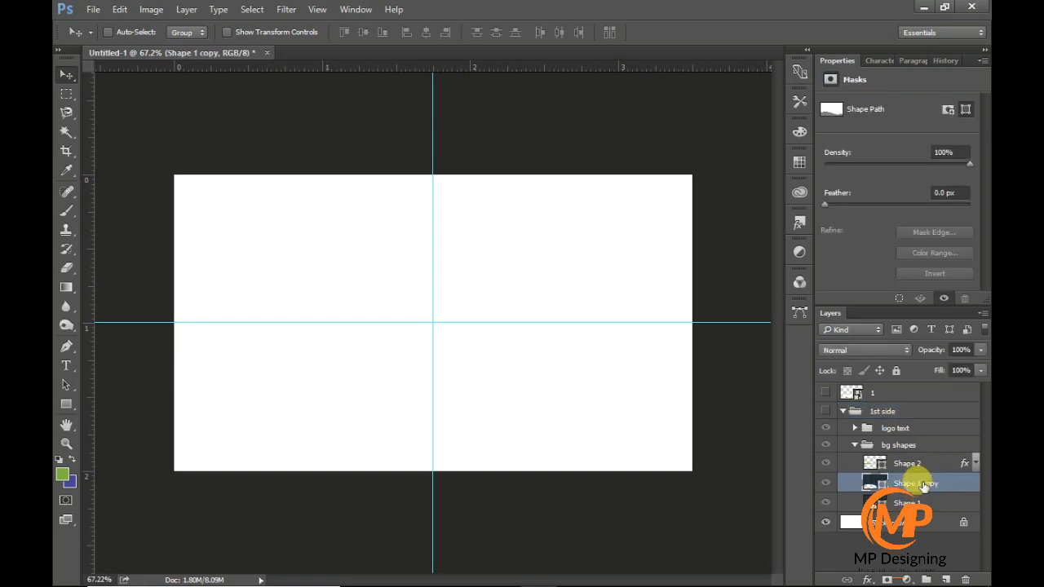
pyautogui.moveTo(923, 487); pyautogui.dragTo(917, 407)
pyautogui.click(842, 430)
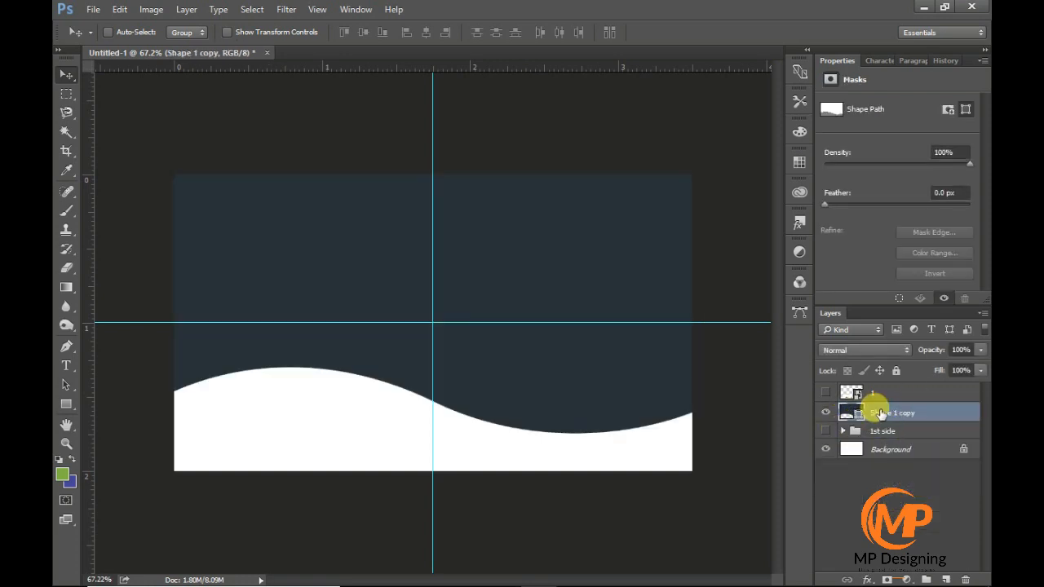
# - Flip the dark wavy shape vertically and horizontally, and place it along the card's bottom edge
pyautogui.hotkey('ctrl', 't')
pyautogui.rightClick(553, 279)
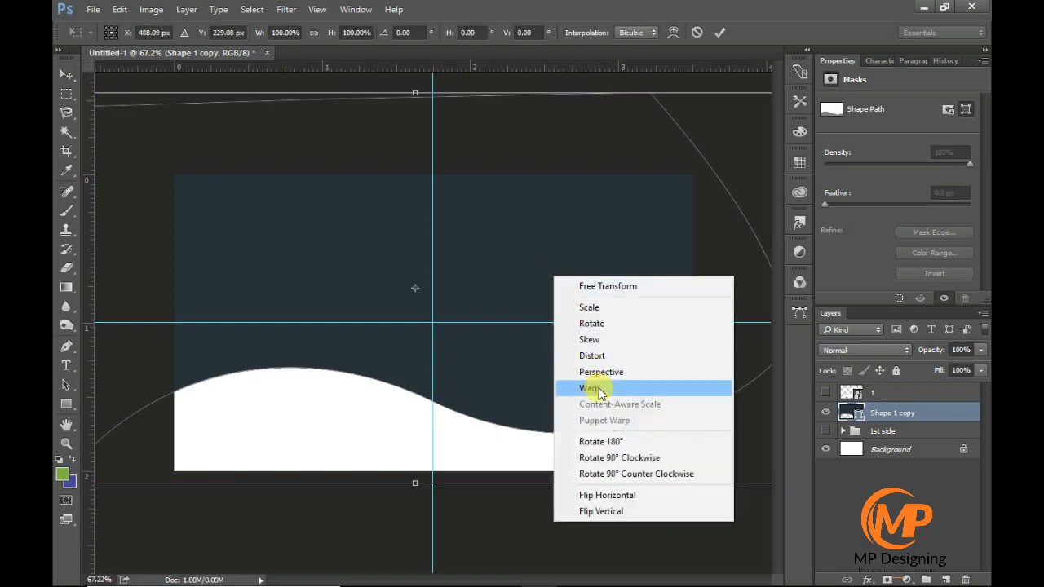
pyautogui.click(640, 509)
pyautogui.moveTo(541, 249); pyautogui.dragTo(614, 451)
pyautogui.rightClick(582, 419)
pyautogui.click(629, 401)
pyautogui.press('Return')
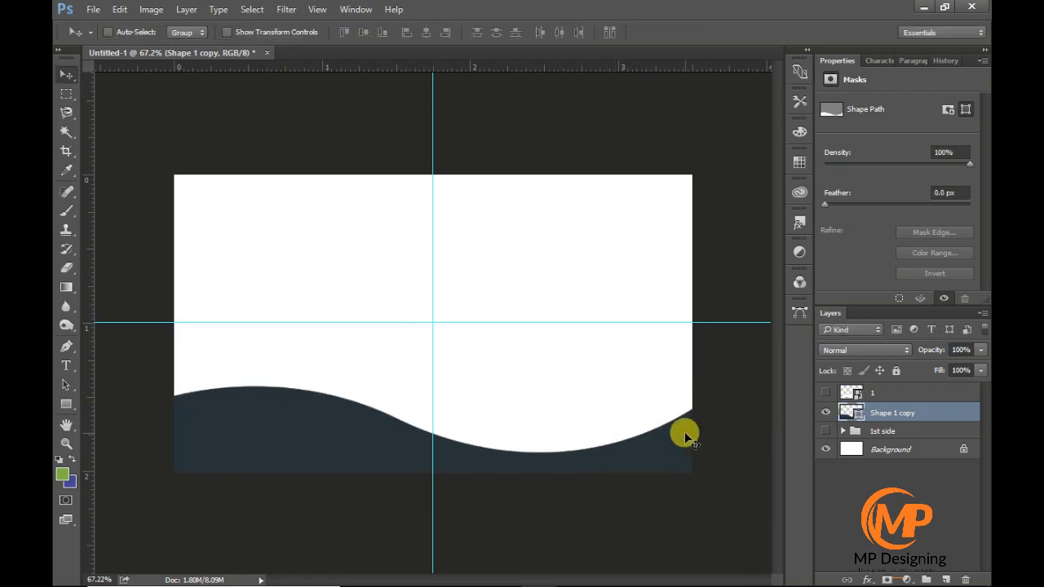
pyautogui.moveTo(682, 431); pyautogui.dragTo(685, 438)
# - Duplicate the green Shape 2 out of the "1st side" group and place the copy just above the dark wave's left crest
pyautogui.click(842, 431)
pyautogui.click(877, 485)
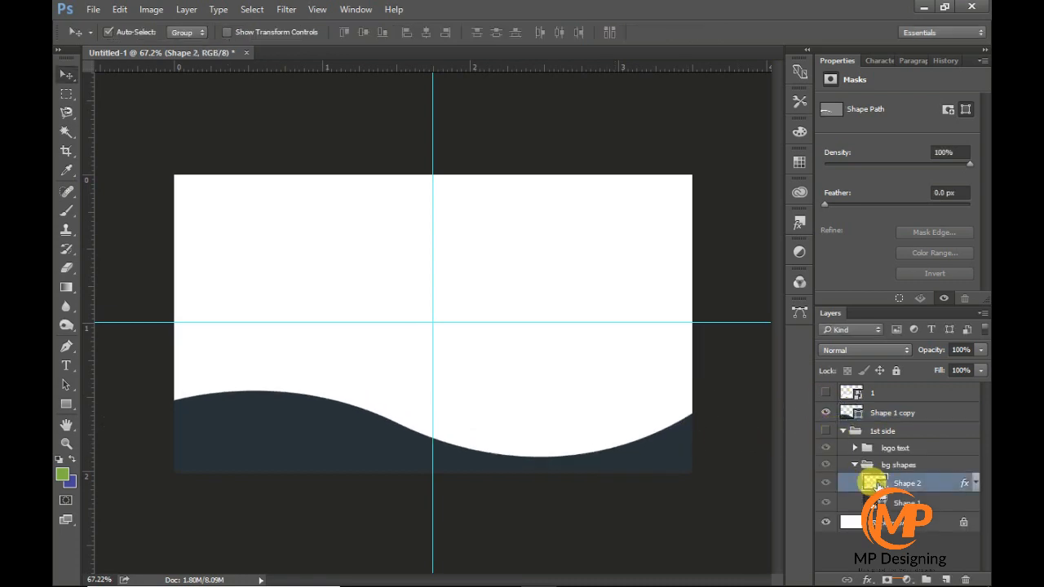
pyautogui.hotkey('ctrl', 'j')
pyautogui.moveTo(913, 486); pyautogui.dragTo(890, 405)
pyautogui.click(856, 483)
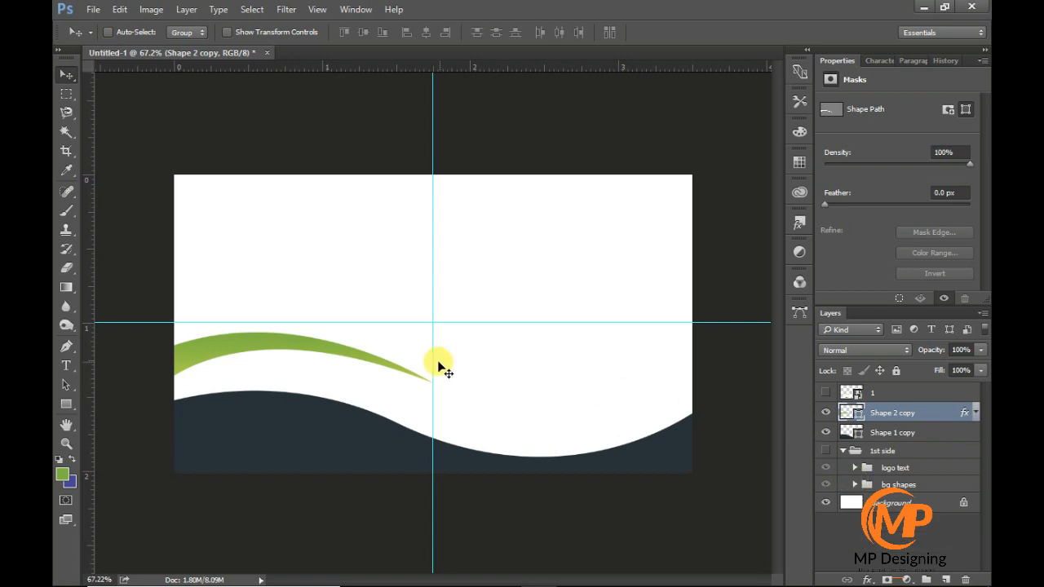
pyautogui.moveTo(438, 368); pyautogui.dragTo(345, 387)
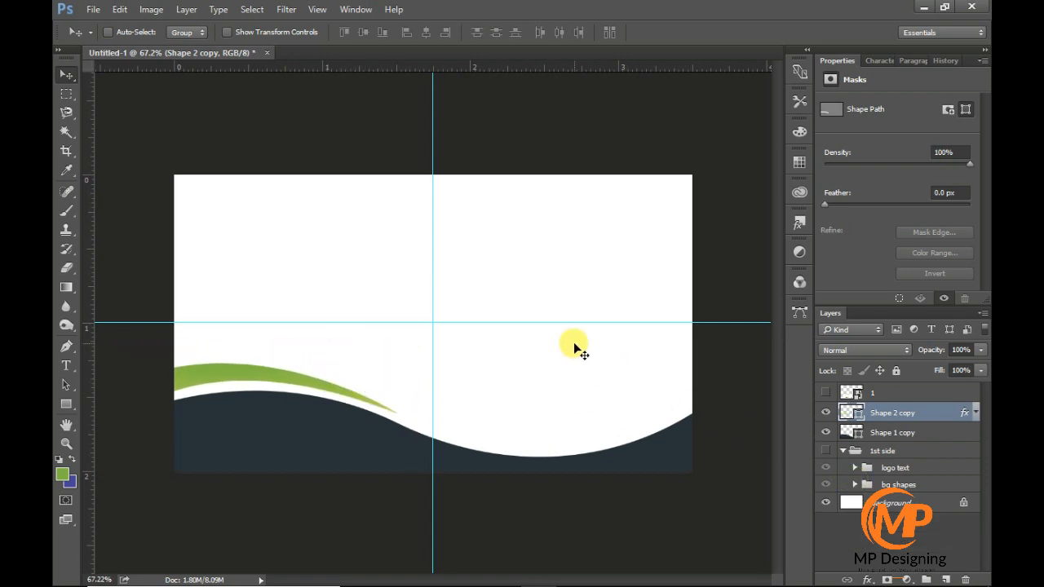
# - Group the Shape 1 copy and Shape 2 copy layers under the name "bg shape"
pyautogui.click(868, 467)
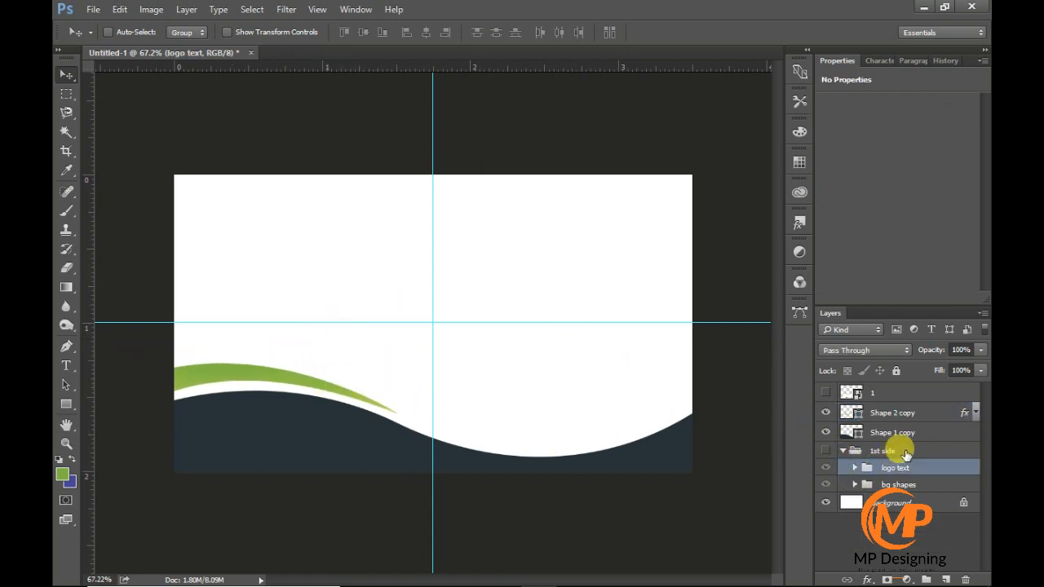
pyautogui.click(895, 433)
pyautogui.keyDown('shift'); pyautogui.click(912, 415); pyautogui.keyUp('shift')
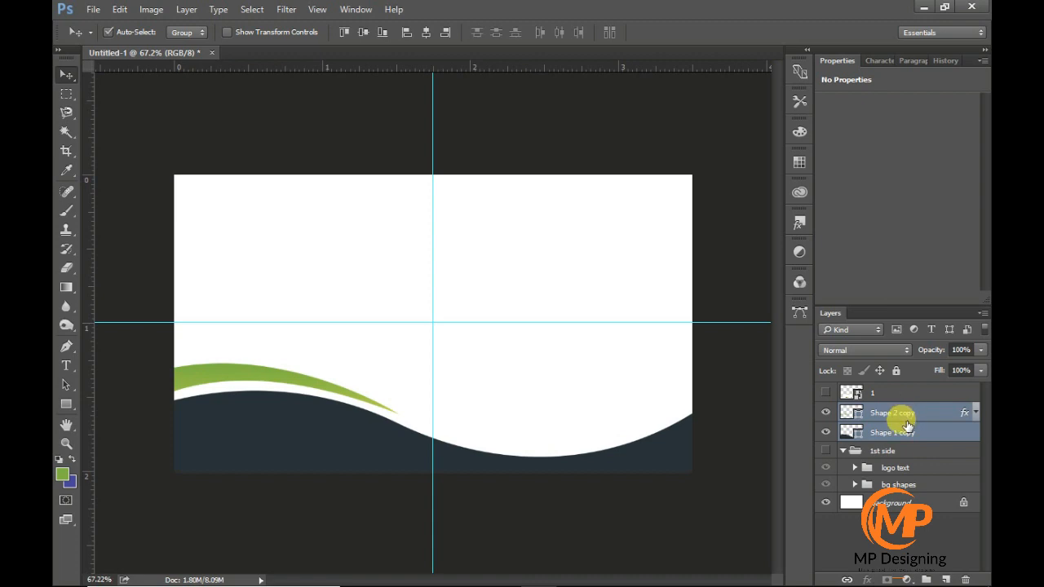
pyautogui.hotkey('ctrl', 'g')
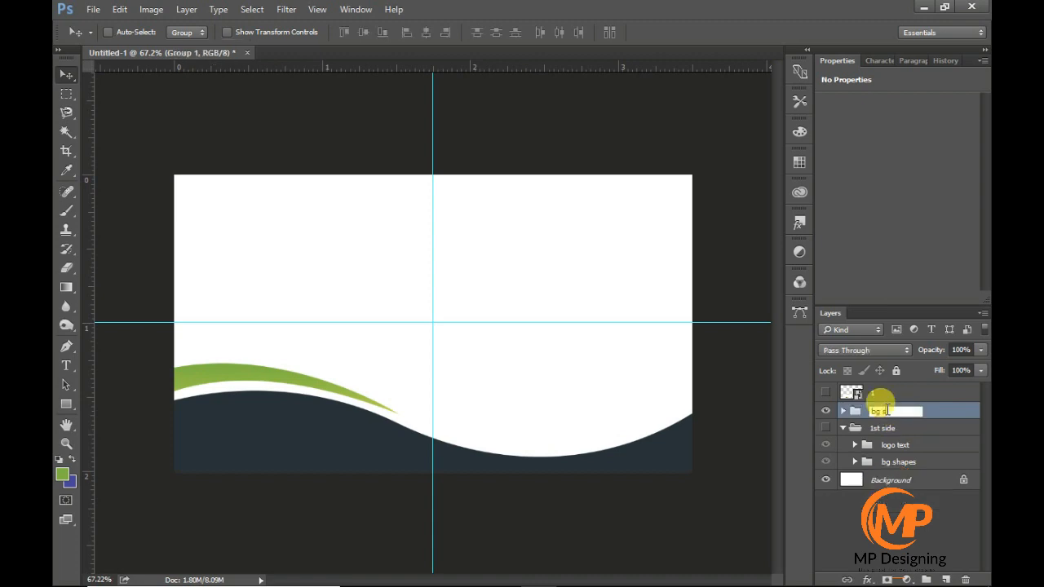
# - Duplicate the "logo text" group and move the copy out of "1st side" to above the "bg shape" group
pyautogui.click(889, 446)
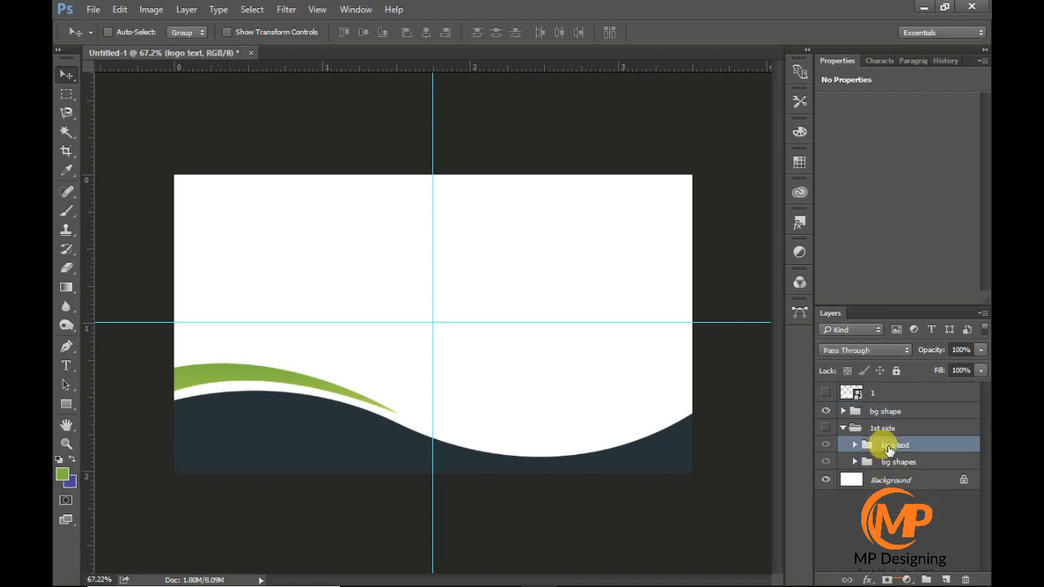
pyautogui.hotkey('ctrl', 'j')
pyautogui.moveTo(904, 448); pyautogui.dragTo(905, 402)
pyautogui.click(844, 445)
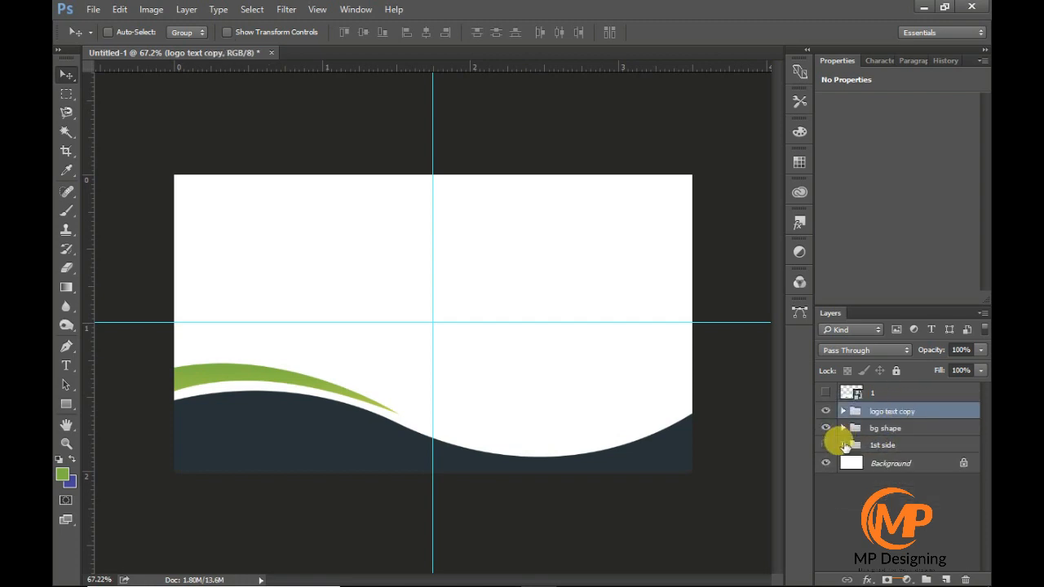
# - Apply a near-black #121212 Color Overlay to the "logo text copy" group
pyautogui.doubleClick(956, 415)
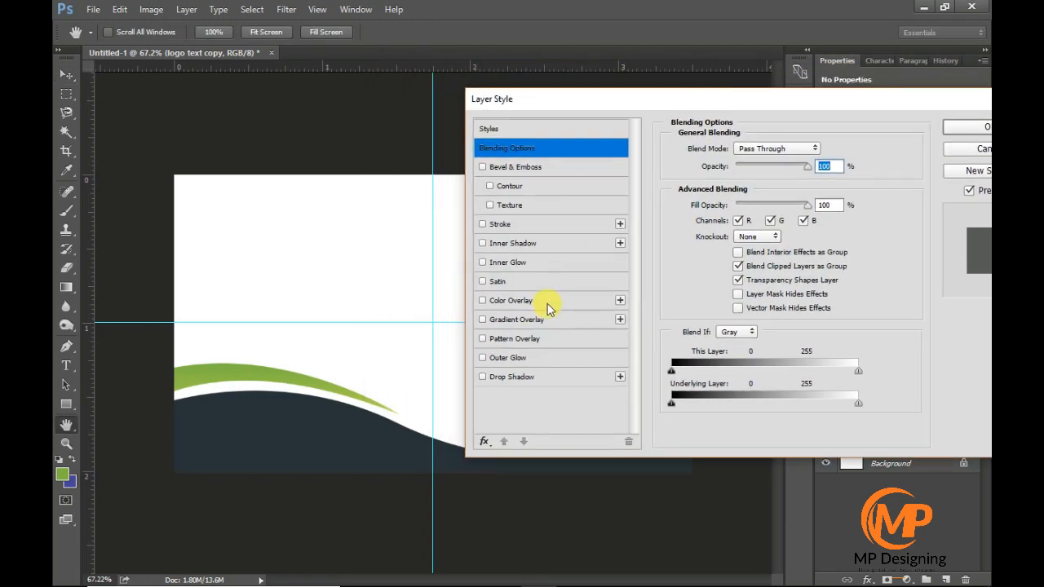
pyautogui.click(548, 308)
pyautogui.click(811, 154)
pyautogui.moveTo(571, 247); pyautogui.dragTo(502, 324)
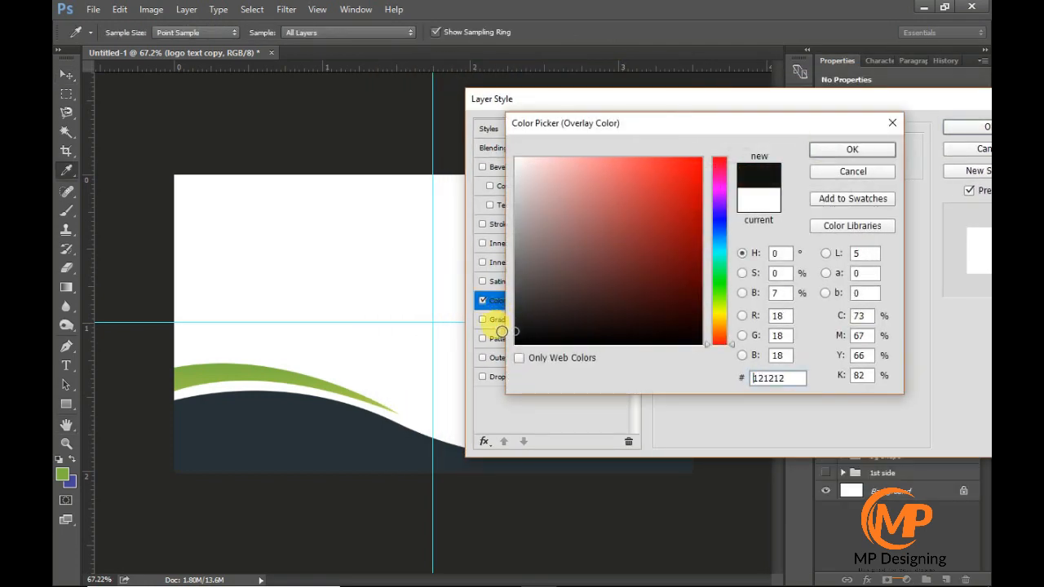
pyautogui.click(851, 149)
pyautogui.click(970, 126)
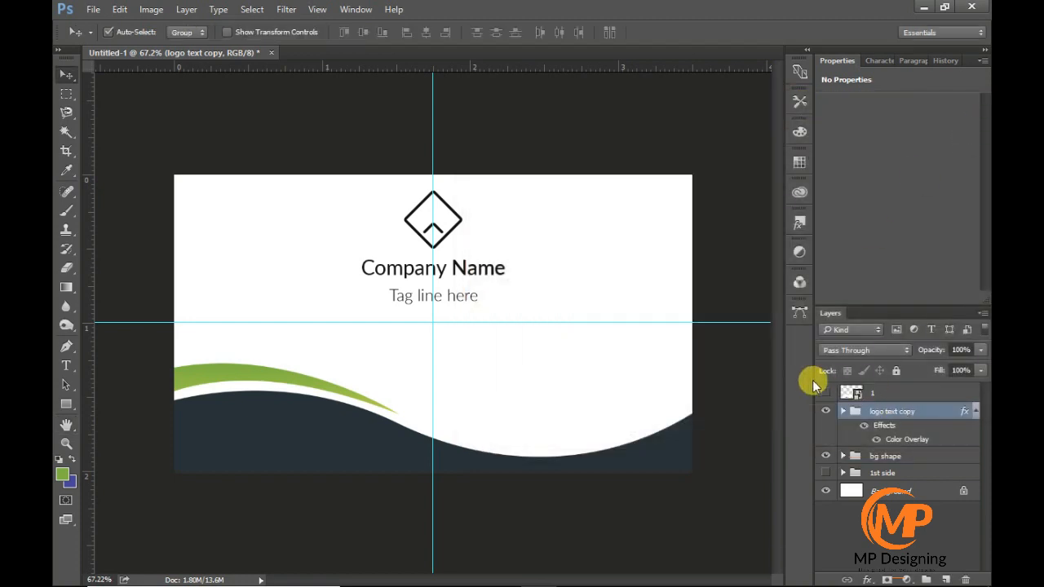
# - Scale down the "logo text copy" group and place it in the upper-left area of the card
pyautogui.hotkey('ctrl', 't')
pyautogui.moveTo(497, 296); pyautogui.dragTo(296, 269)
pyautogui.press('Return')
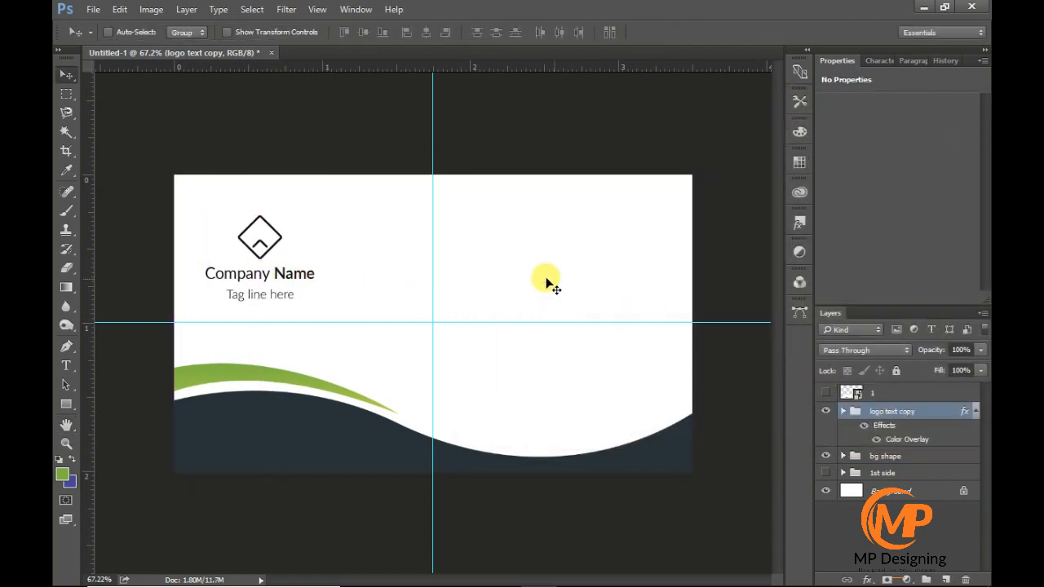
# - Add left, right and top margin guides and align the logo group about 0.13 in from the card's left and top edges
pyautogui.moveTo(204, 275); pyautogui.dragTo(192, 275)
pyautogui.moveTo(86, 323); pyautogui.dragTo(699, 324)
pyautogui.moveTo(246, 274); pyautogui.dragTo(246, 263)
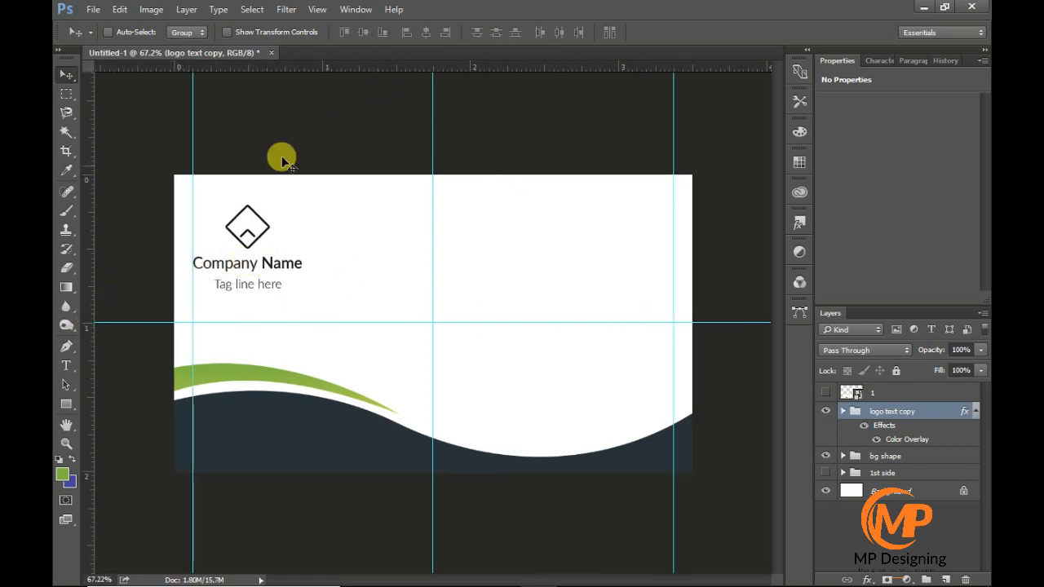
pyautogui.moveTo(303, 67); pyautogui.dragTo(302, 194)
pyautogui.moveTo(247, 257); pyautogui.dragTo(247, 246)
pyautogui.scroll(1, 437, 198)
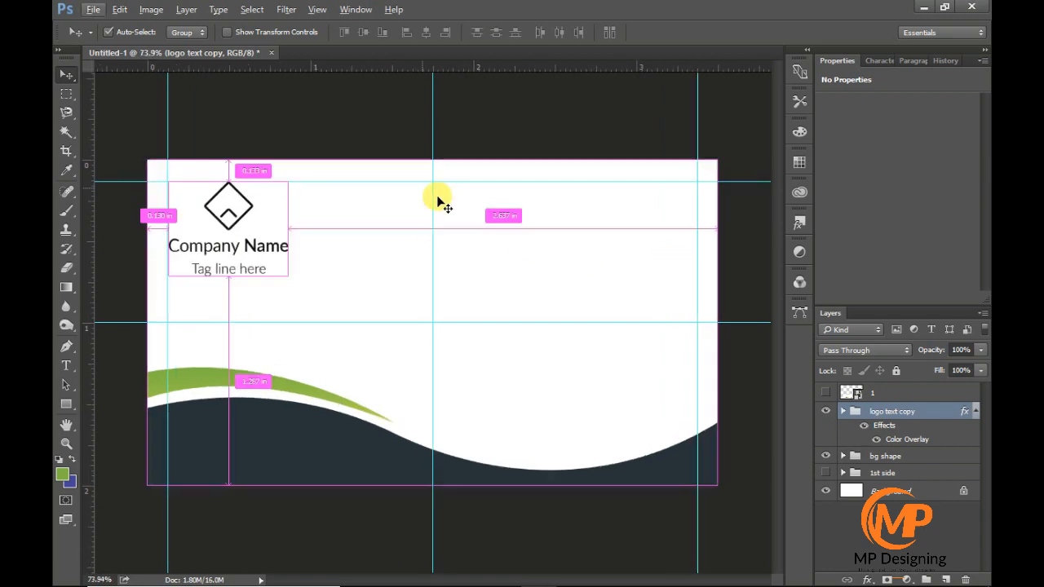
pyautogui.click(975, 411)
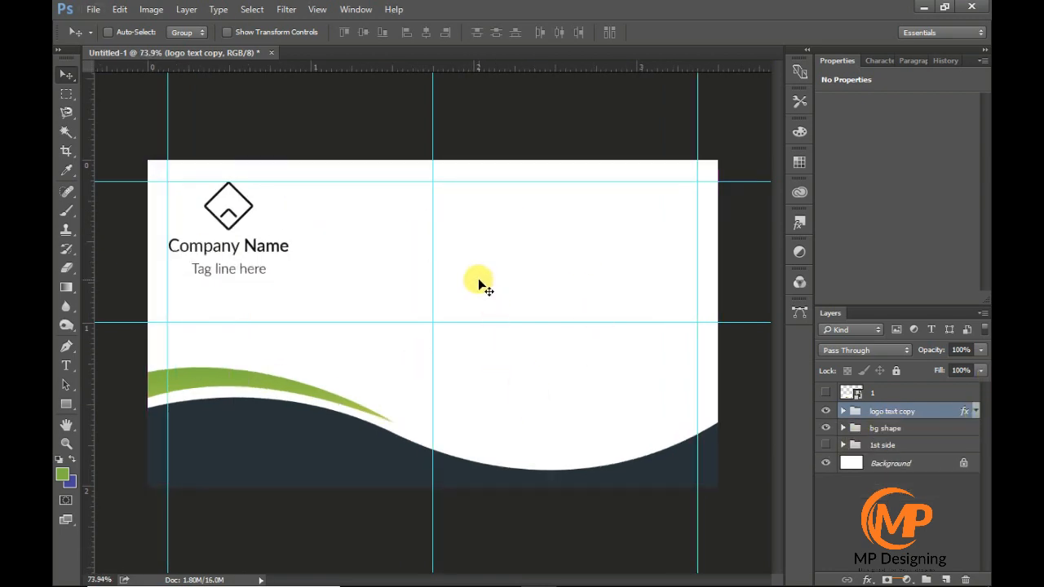
# - Draw a green vertical rectangle about 16 by 270 px at the card's centre and remove the vertical centre guide
pyautogui.click(66, 406)
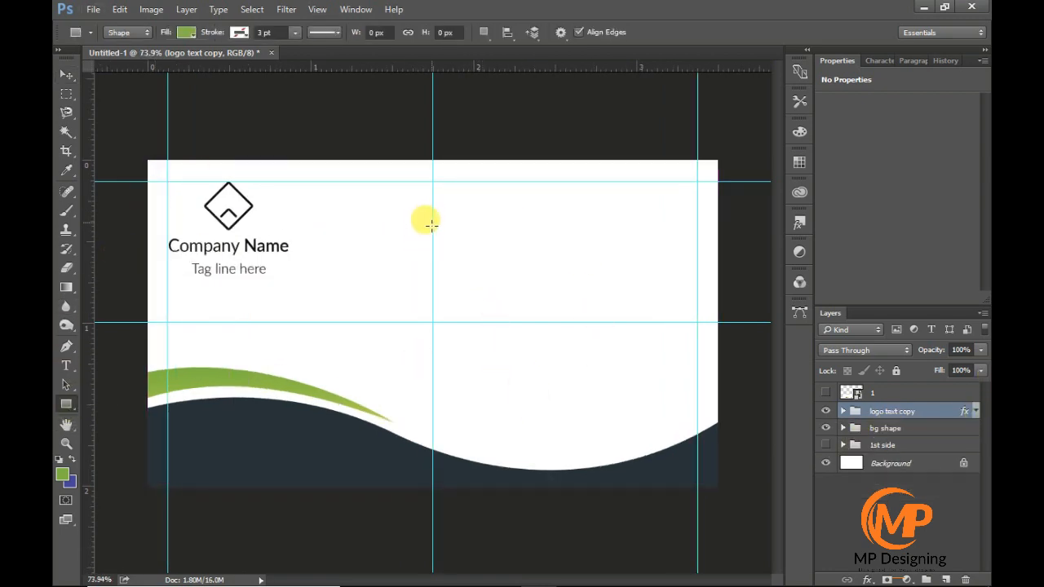
pyautogui.moveTo(431, 232)
pyautogui.mouseDown()
pyautogui.moveTo(431, 354)
pyautogui.moveTo(442, 379)
pyautogui.mouseUp()
pyautogui.moveTo(315, 237); pyautogui.dragTo(82, 292)
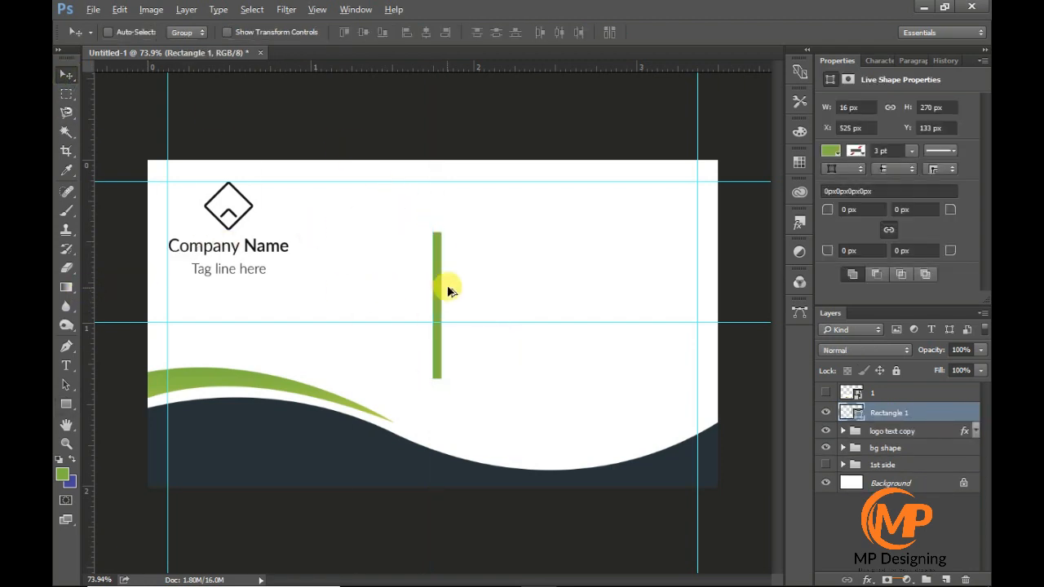
# - Resize the green rectangle to a thin line 3 px wide and about 251 px high
pyautogui.scroll(8, 426, 286)
pyautogui.hotkey('ctrl', 't')
pyautogui.moveTo(462, 327); pyautogui.dragTo(453, 336)
pyautogui.scroll(8, 449, 335)
pyautogui.scroll(-8, 459, 372)
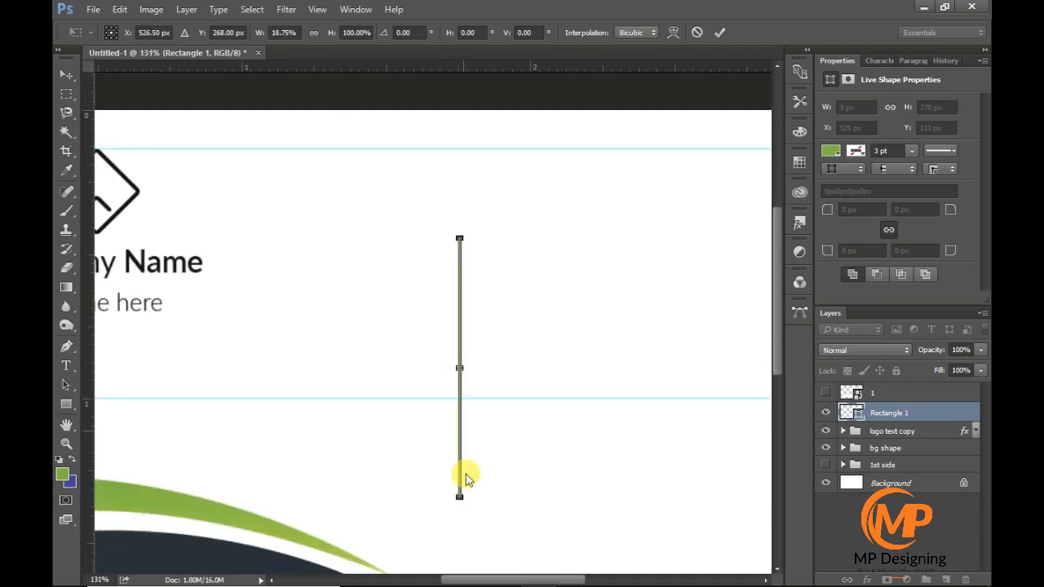
pyautogui.scroll(8, 459, 501)
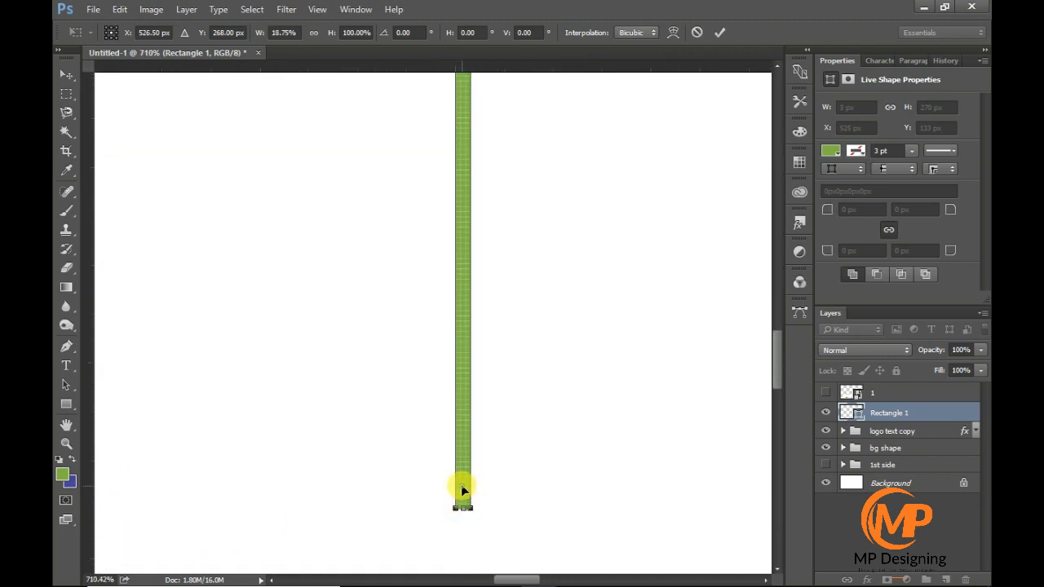
pyautogui.moveTo(462, 490); pyautogui.dragTo(459, 379)
pyautogui.scroll(-3, 466, 430)
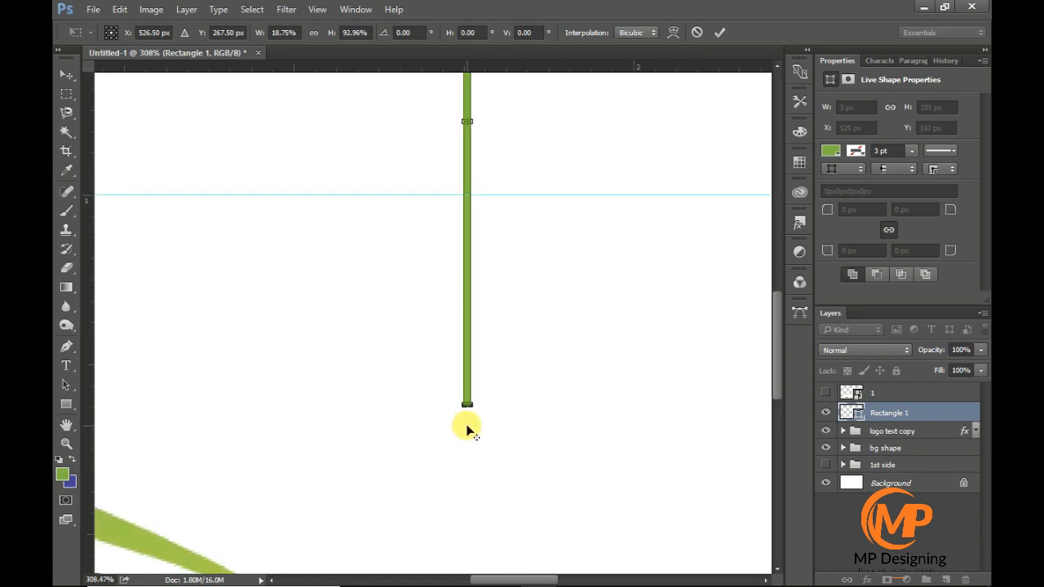
pyautogui.scroll(-3, 466, 429)
pyautogui.press('Return')
pyautogui.scroll(-2, 475, 435)
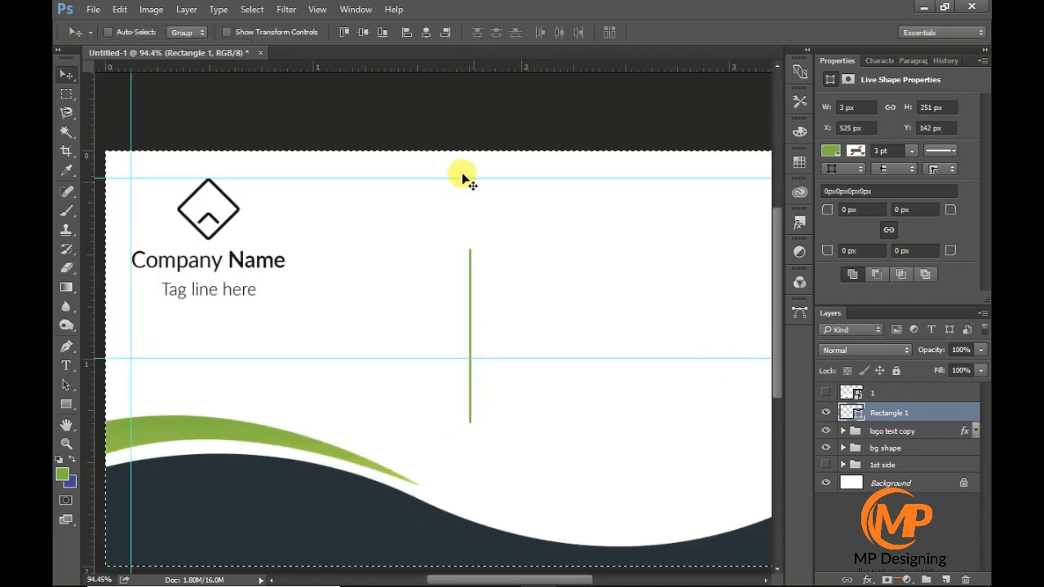
# - Centre the thin line horizontally and vertically on the whole canvas, and clear the selection
pyautogui.click(425, 32)
pyautogui.click(362, 32)
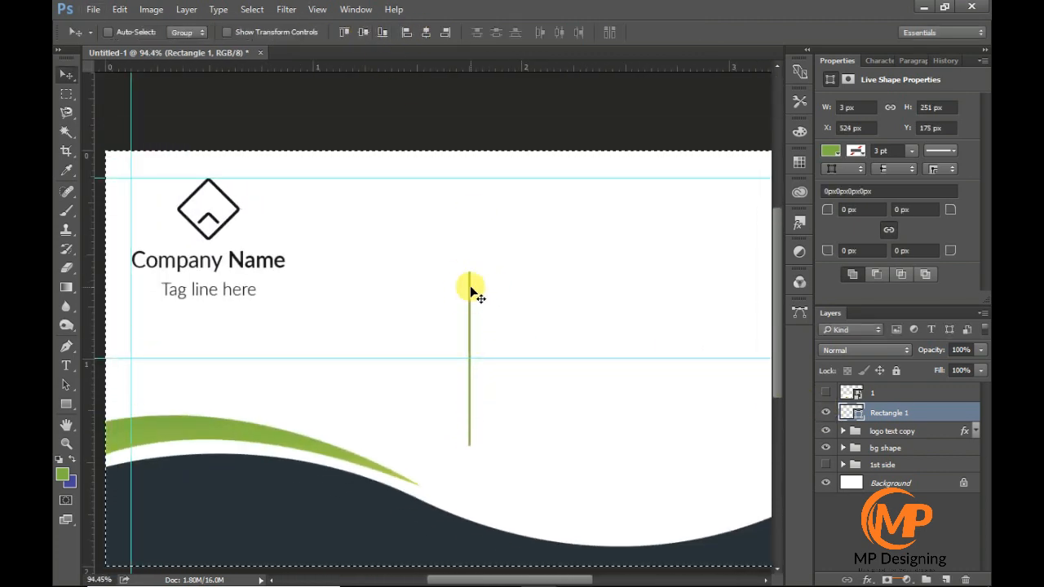
pyautogui.hotkey('ctrl', 'd')
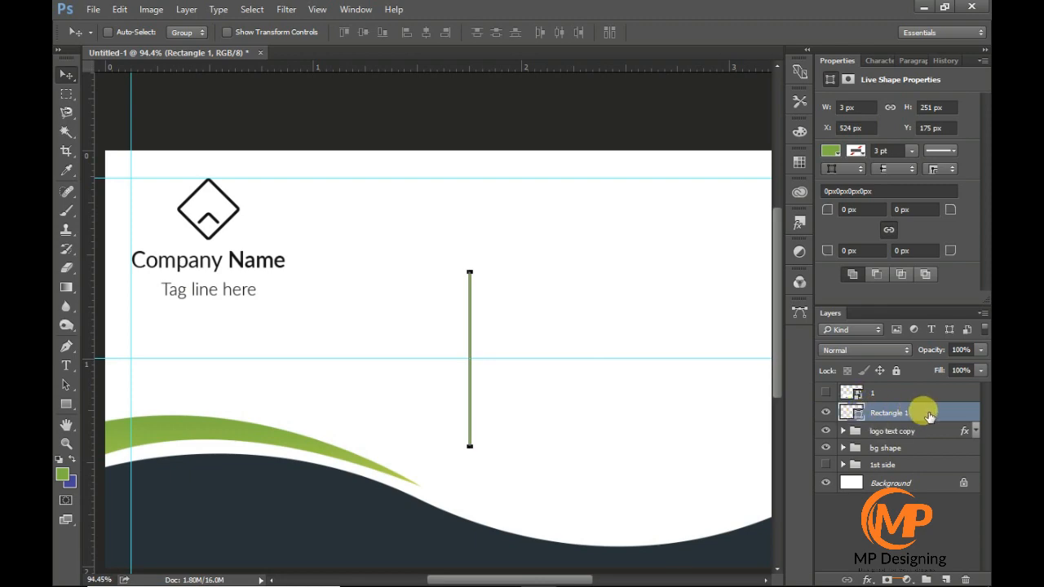
# - Change the Rectangle 1 line's fill to a near-black colour matching the logo
pyautogui.doubleClick(930, 413)
pyautogui.click(757, 116)
pyautogui.doubleClick(850, 412)
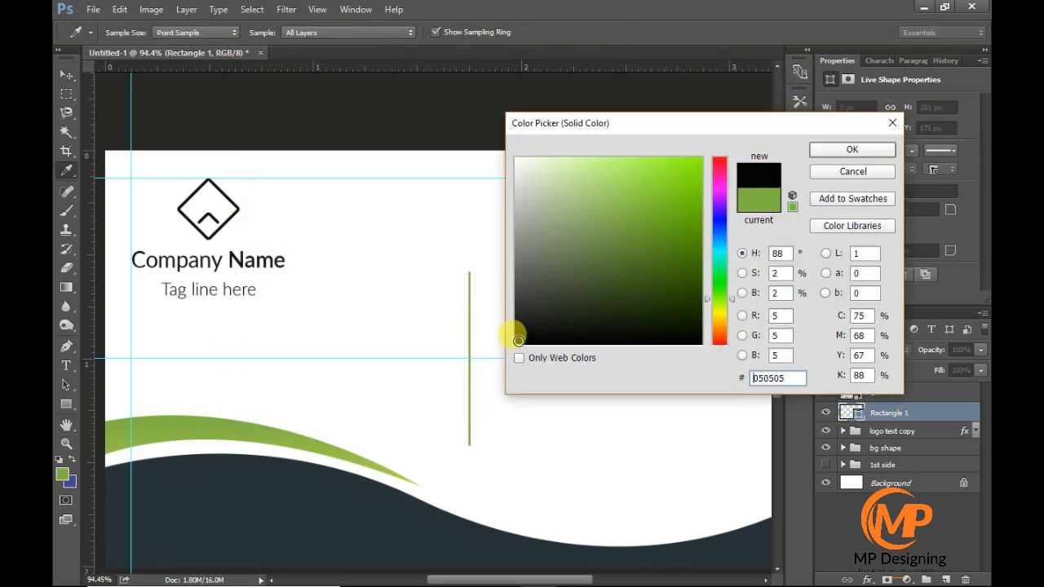
pyautogui.click(243, 231)
pyautogui.click(851, 149)
# - Add a Drop Shadow to the line with 28% opacity, 0° angle, 3 px distance, 13% spread and 9 px size
pyautogui.doubleClick(937, 410)
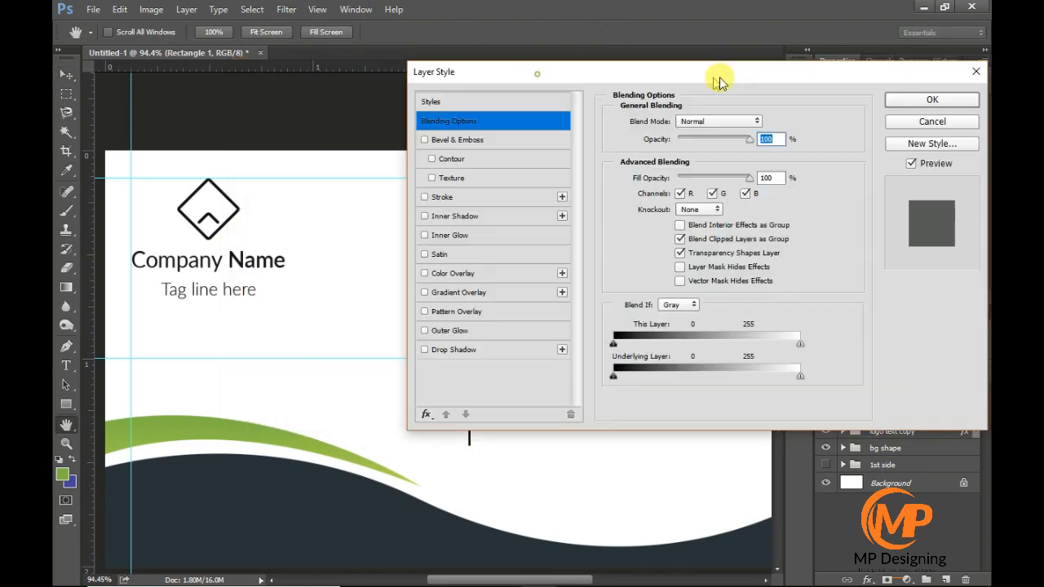
pyautogui.click(544, 351)
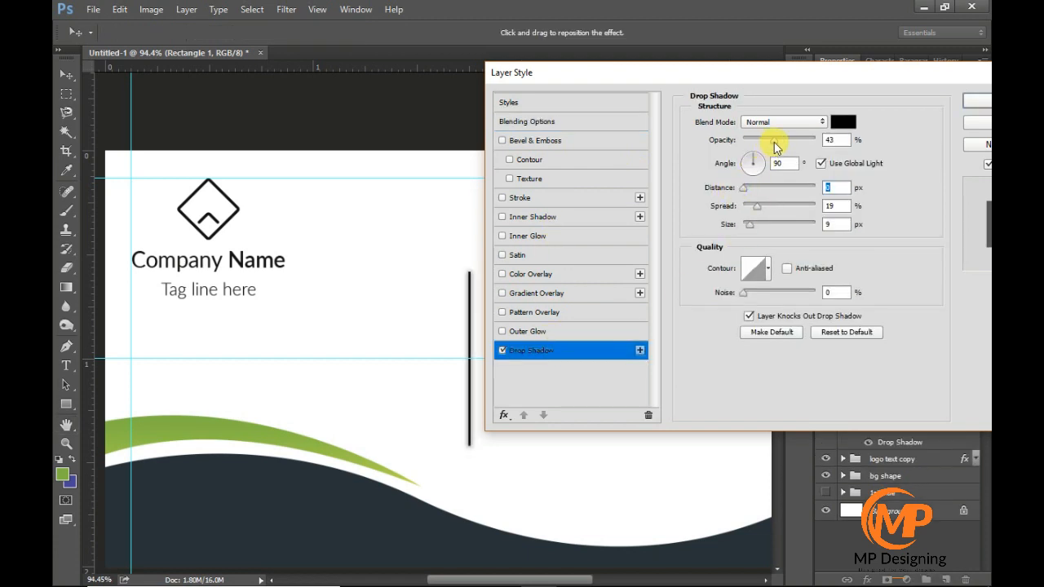
pyautogui.moveTo(774, 147); pyautogui.dragTo(764, 150)
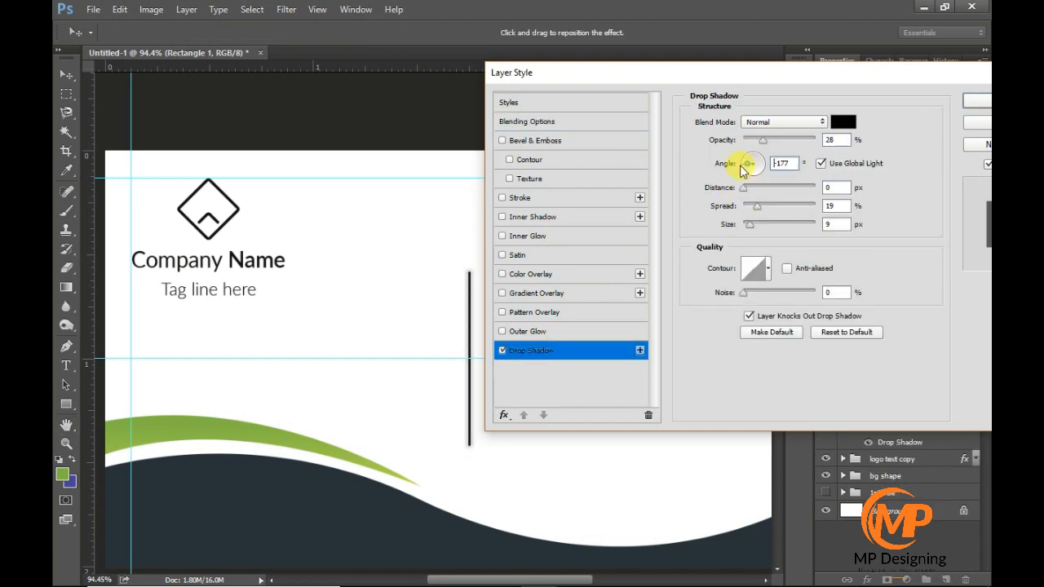
pyautogui.click(829, 187)
pyautogui.moveTo(762, 164); pyautogui.dragTo(770, 164)
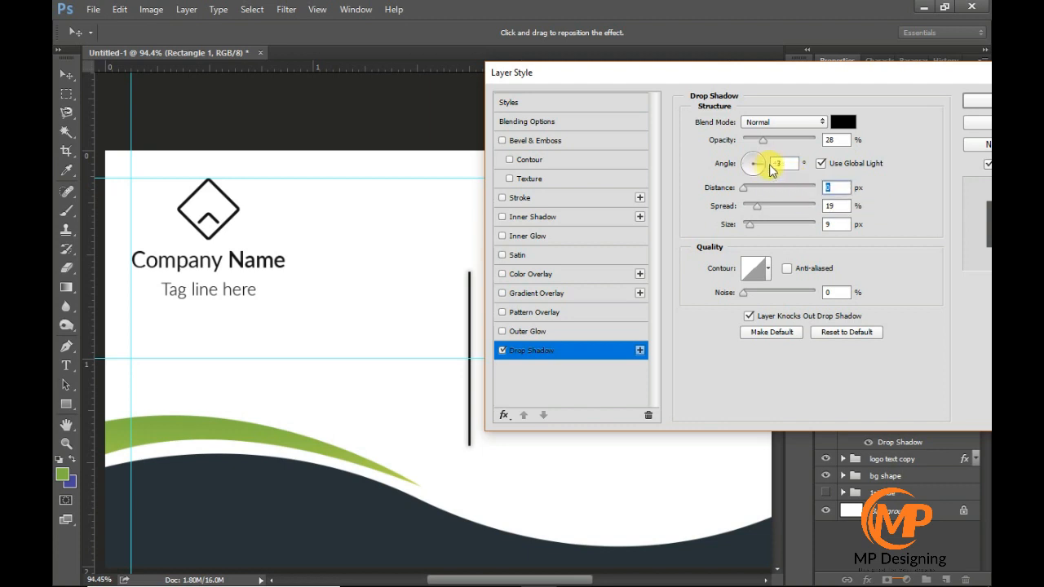
pyautogui.click(840, 187)
pyautogui.scroll(3, 840, 188)
pyautogui.click(841, 209)
pyautogui.scroll(-8, 842, 211)
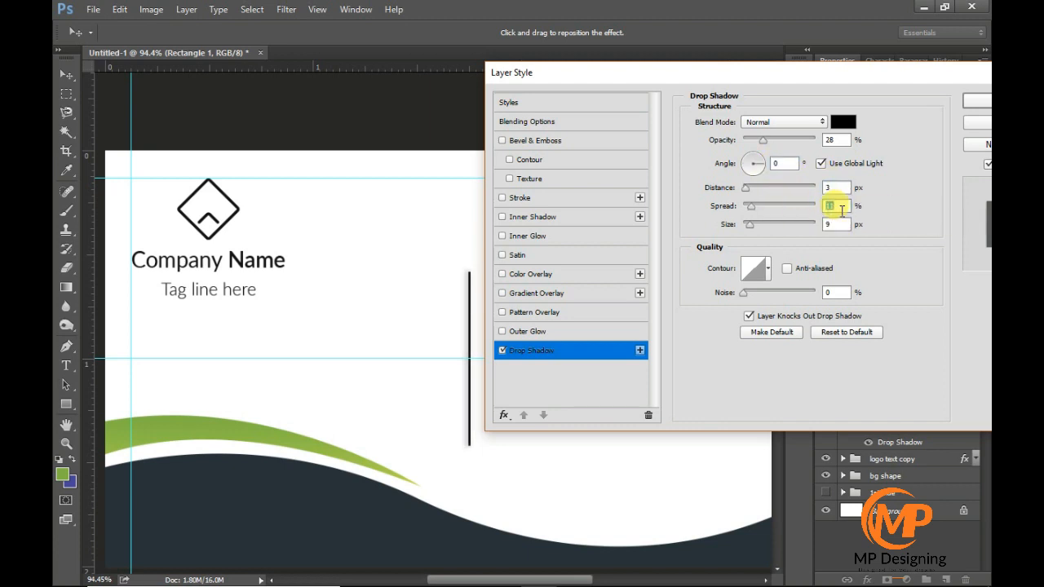
pyautogui.click(841, 225)
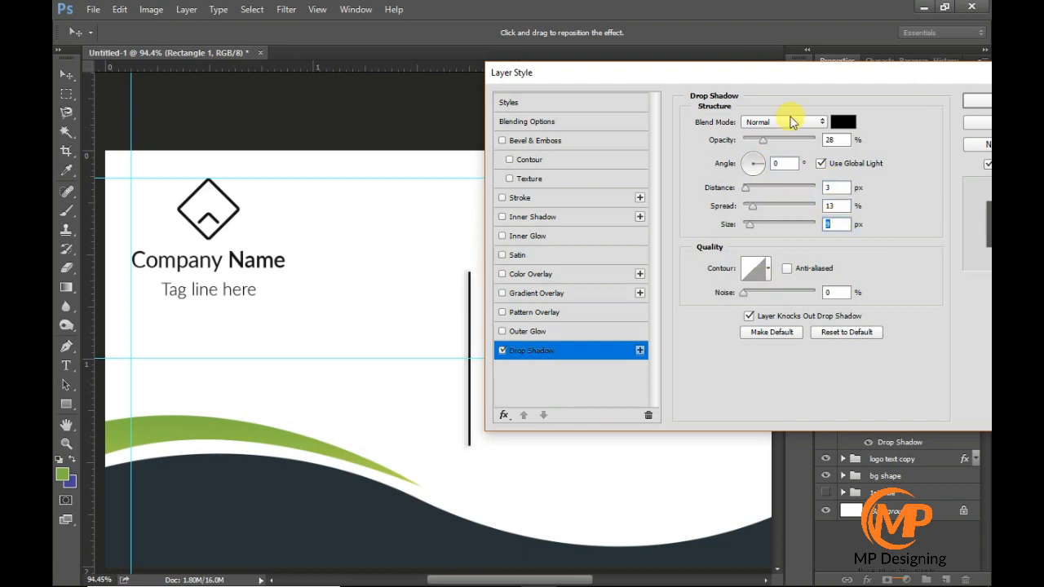
pyautogui.moveTo(793, 77); pyautogui.dragTo(659, 103)
pyautogui.click(871, 125)
# - Shorten the vertical line to about 207 px high, keeping it centred on the card
pyautogui.scroll(-5, 553, 406)
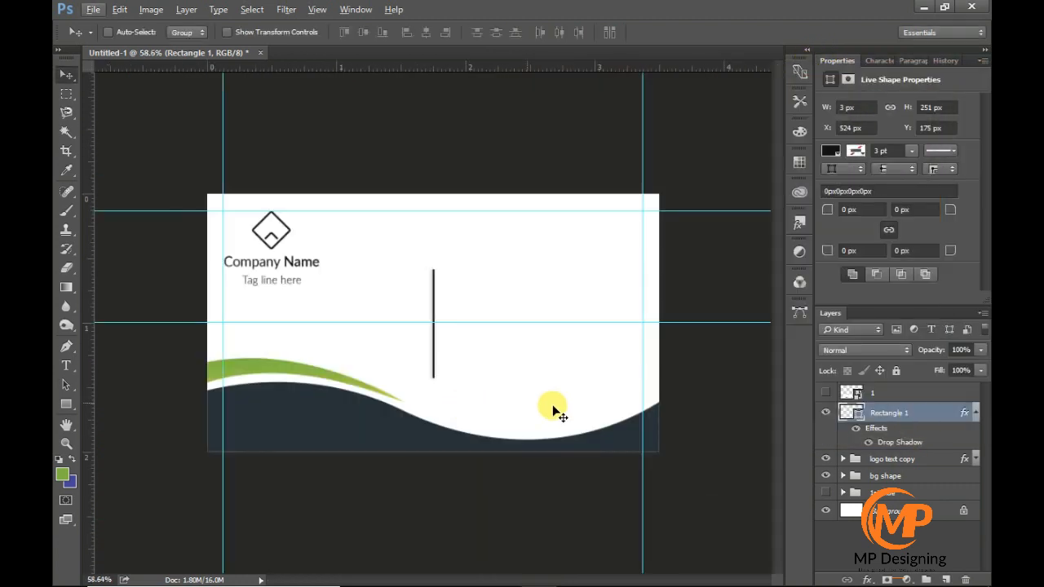
pyautogui.hotkey('ctrl', 't')
pyautogui.scroll(10, 440, 359)
pyautogui.moveTo(437, 449); pyautogui.dragTo(433, 415)
pyautogui.press('Return')
pyautogui.scroll(-8, 437, 367)
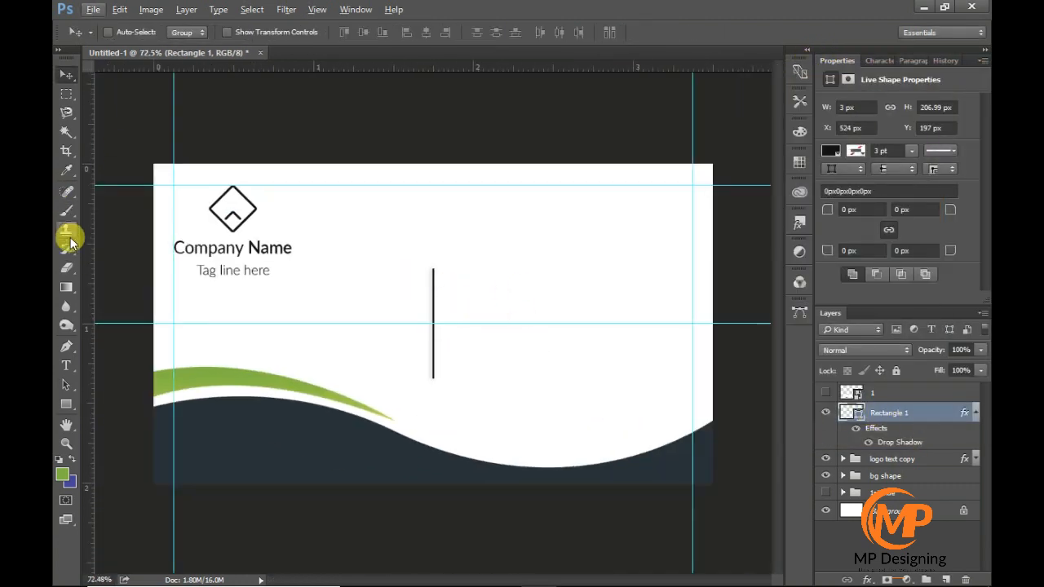
# - Try a "Name" text in the upper right half of the card, coloured like the dark wave
pyautogui.click(67, 365)
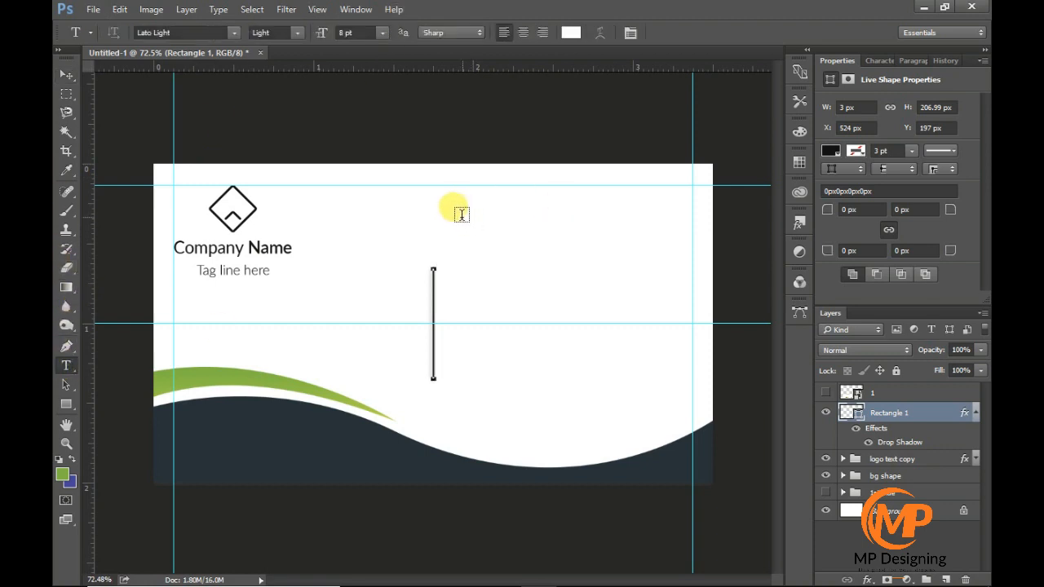
pyautogui.click(461, 214)
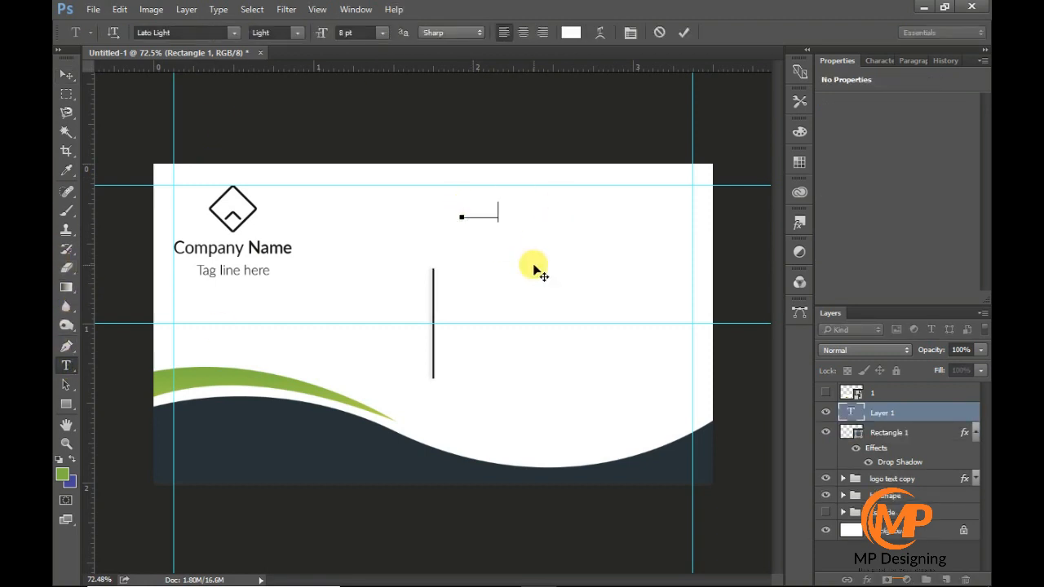
pyautogui.doubleClick(853, 415)
pyautogui.click(570, 33)
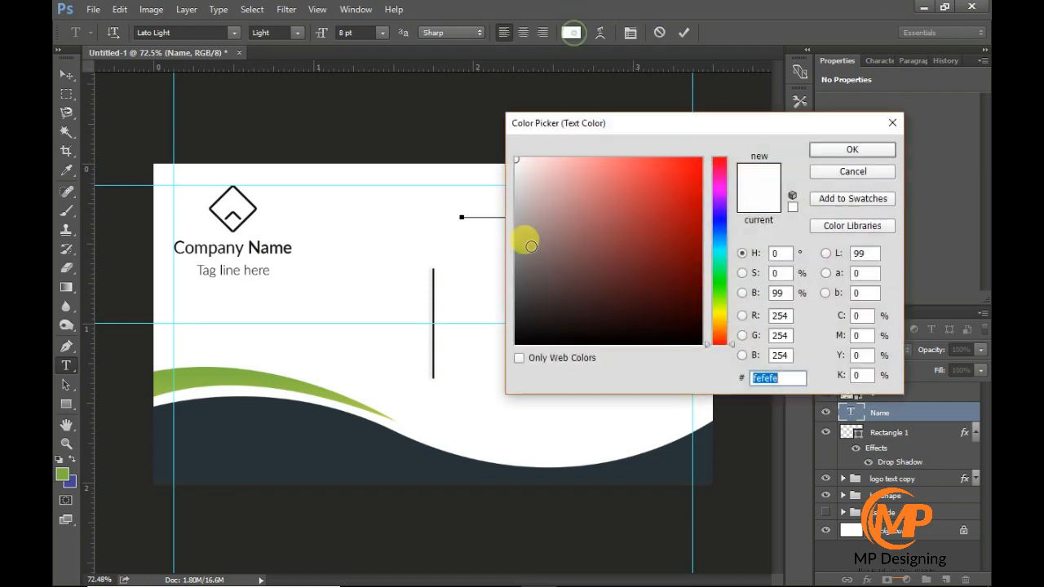
pyautogui.click(516, 331)
pyautogui.click(354, 449)
pyautogui.click(848, 152)
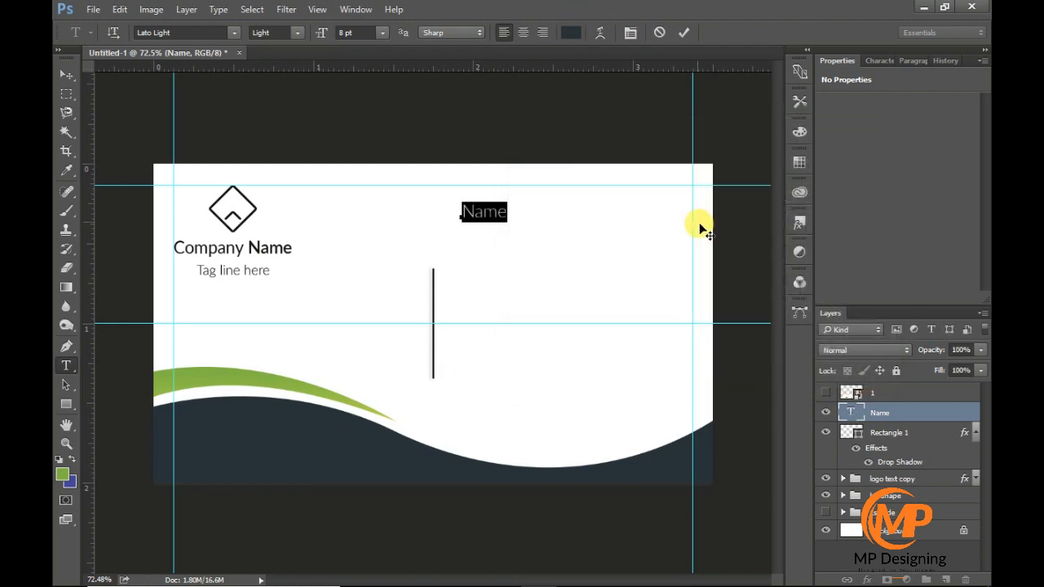
# - Set the "Owner Name" text's size to 10 pt and commit the text
pyautogui.click(355, 32)
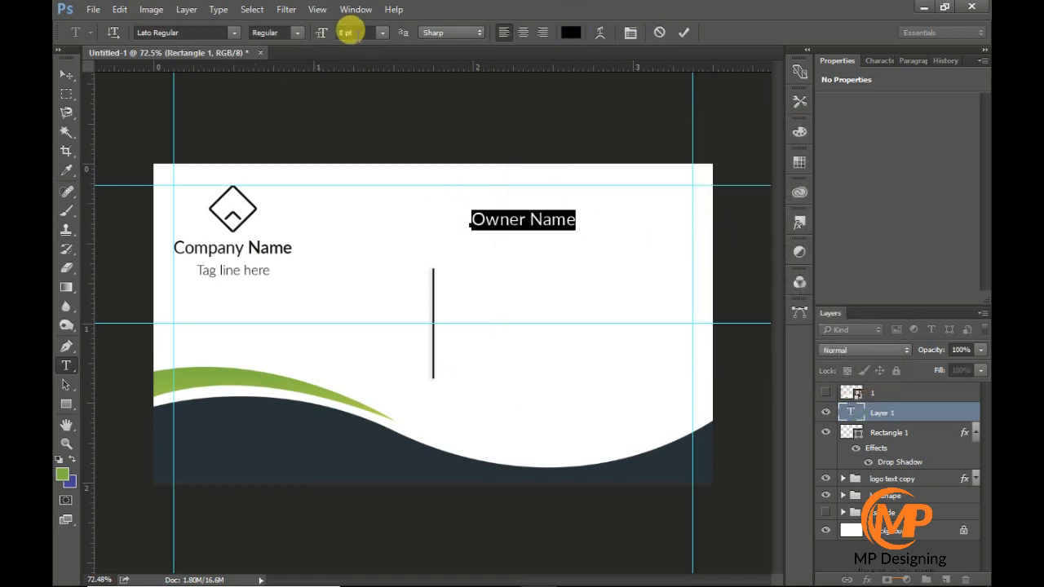
pyautogui.press('Up')
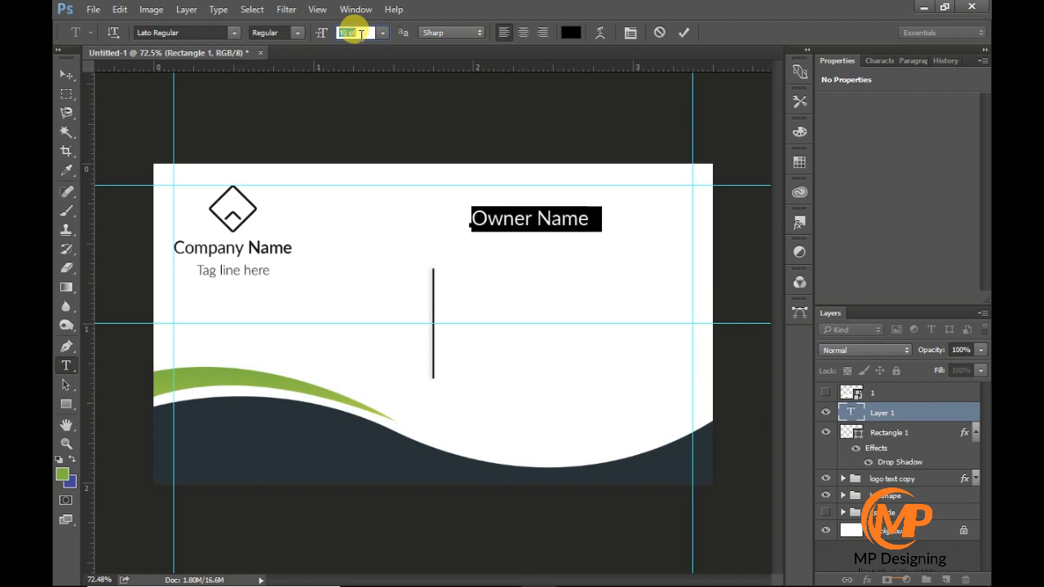
pyautogui.click(683, 33)
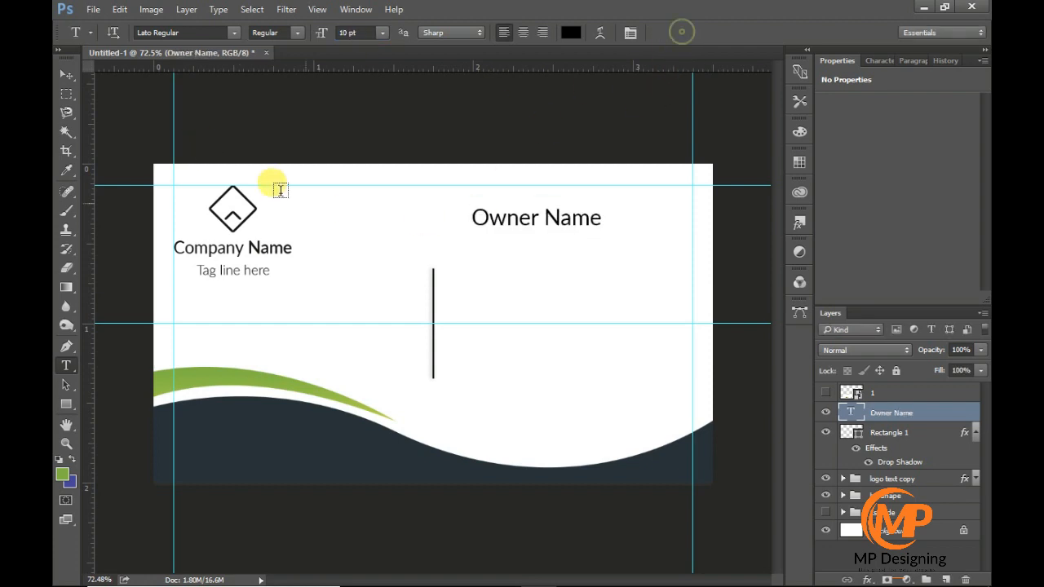
# - Shift the "Owner Name" text slightly left and add a vertical guide along its left edge
pyautogui.click(66, 75)
pyautogui.moveTo(509, 222); pyautogui.dragTo(498, 222)
pyautogui.moveTo(88, 291); pyautogui.dragTo(460, 280)
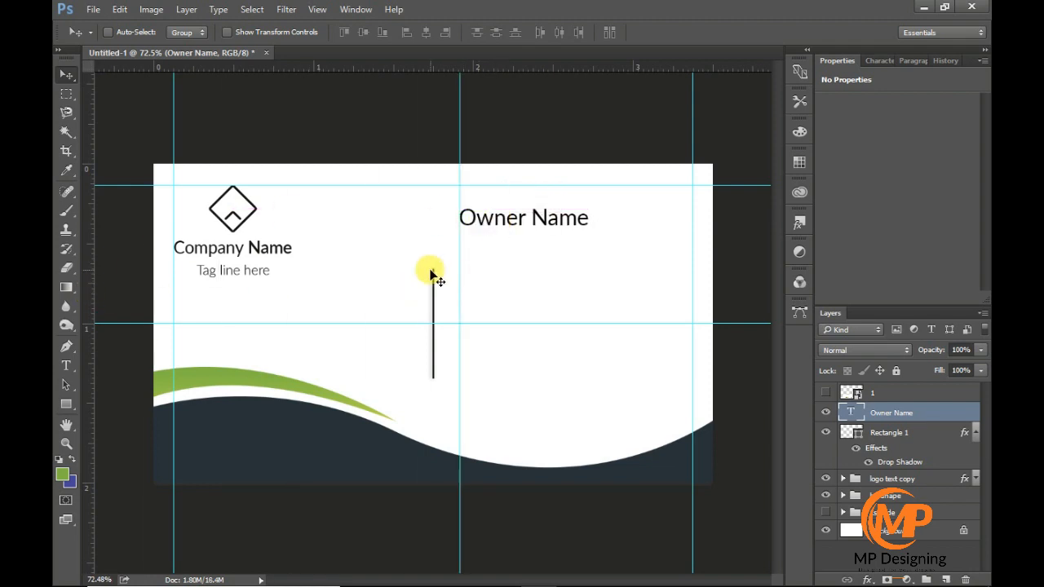
pyautogui.scroll(3, 484, 236)
pyautogui.hscroll(2, 489, 238)
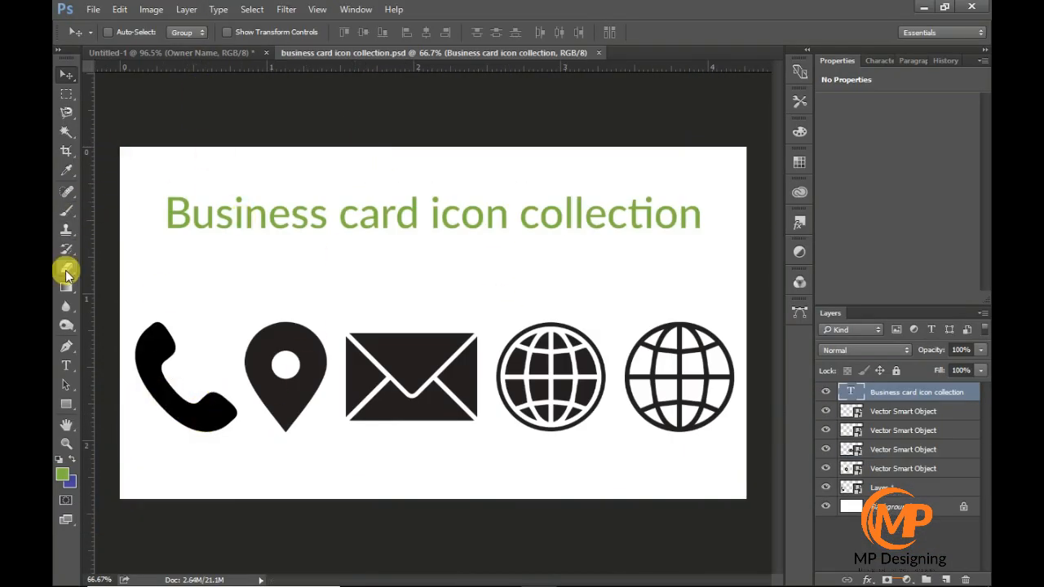
pyautogui.click(66, 366)
pyautogui.moveTo(159, 207); pyautogui.dragTo(703, 216)
pyautogui.click(65, 76)
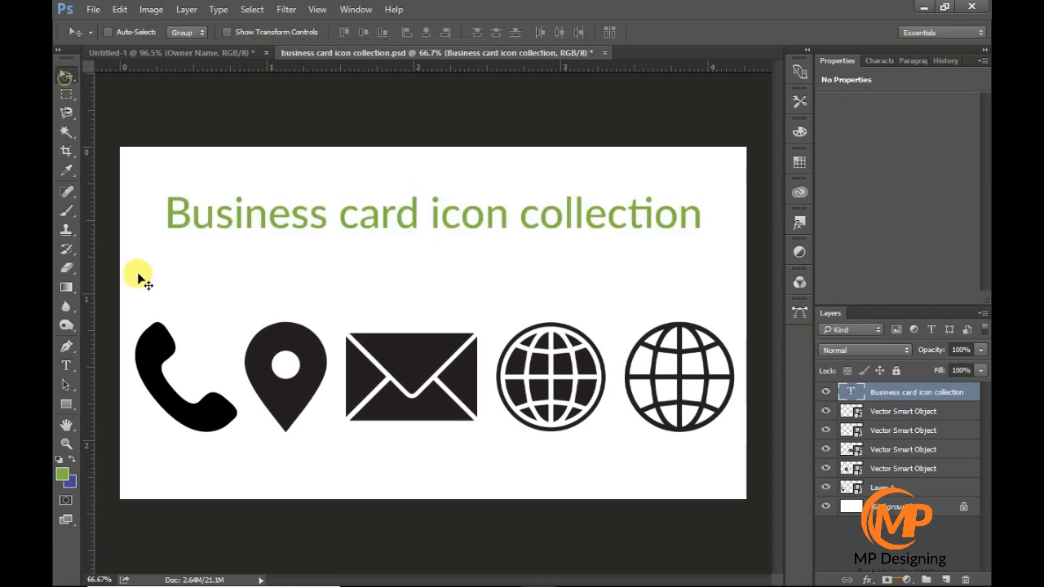
# - Copy the phone icon from "business card icon collection.psd" into the business card document, beneath "Owner Name"
pyautogui.click(846, 487)
pyautogui.moveTo(186, 359); pyautogui.dragTo(403, 291)
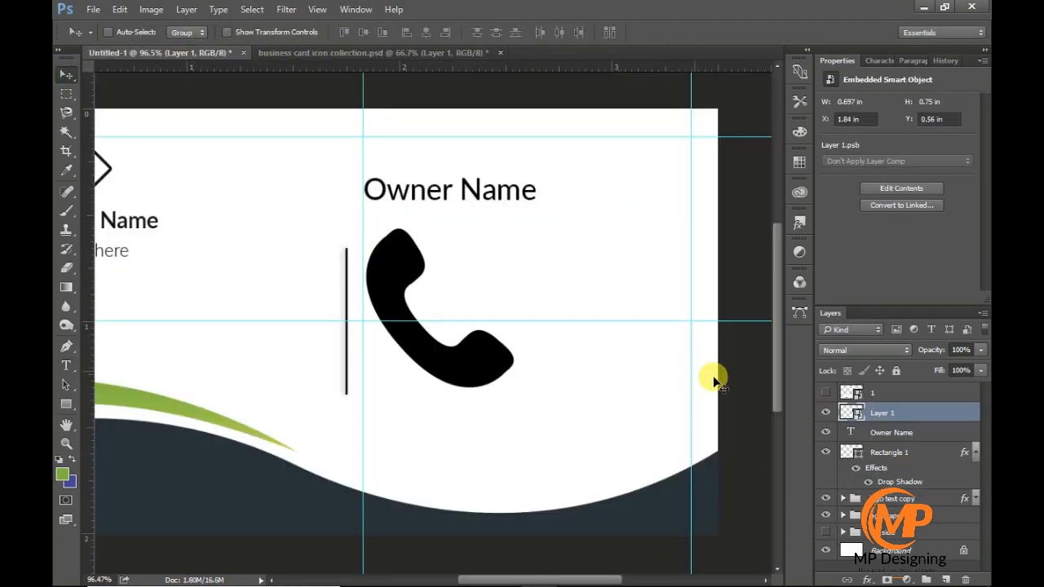
# - Scale the phone icon down to about 0.11 in wide and place it beneath "Owner Name" against the vertical guide
pyautogui.hotkey('ctrl', 't')
pyautogui.moveTo(513, 386); pyautogui.dragTo(390, 285)
pyautogui.scroll(8, 357, 263)
pyautogui.moveTo(435, 325); pyautogui.dragTo(408, 295)
pyautogui.press('Return')
pyautogui.scroll(-5, 438, 380)
# - Copy the location pin icon from "business card icon collection.psd" into the card, shrinking and placing it beneath the phone icon
pyautogui.click(319, 52)
pyautogui.click(830, 471)
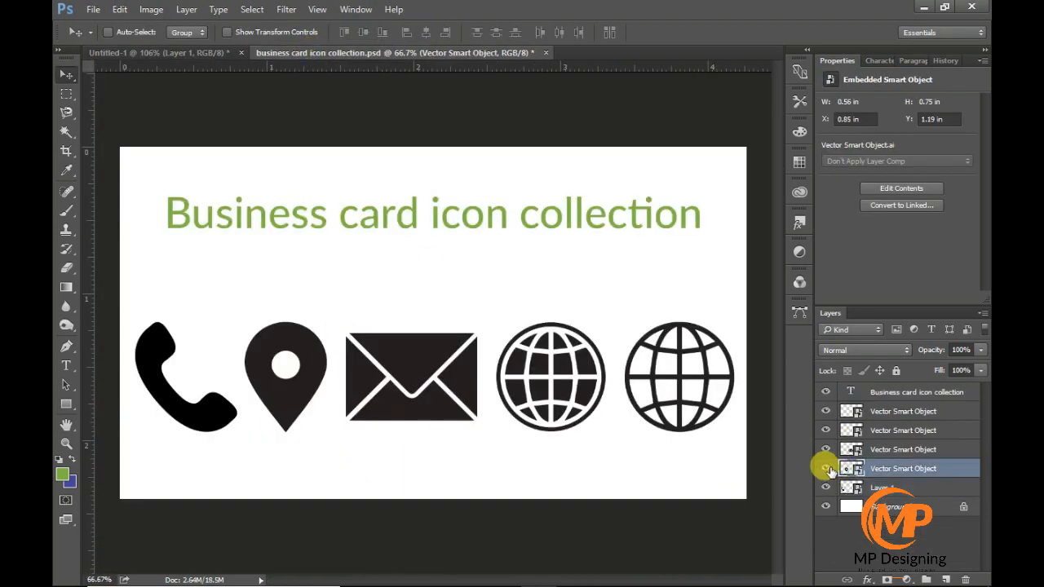
pyautogui.moveTo(846, 471); pyautogui.dragTo(497, 398)
pyautogui.hotkey('ctrl', 't')
pyautogui.moveTo(537, 447); pyautogui.dragTo(431, 304)
pyautogui.moveTo(421, 289); pyautogui.dragTo(422, 317)
pyautogui.press('Return')
# - Add a vertical guide along the phone icon's right edge and fit the pin icon between the guides at 0.11 in wide
pyautogui.moveTo(88, 335); pyautogui.dragTo(433, 289)
pyautogui.click(870, 429)
pyautogui.scroll(3, 417, 315)
pyautogui.click(919, 412)
pyautogui.hotkey('ctrl', 't')
pyautogui.moveTo(440, 339); pyautogui.dragTo(431, 332)
pyautogui.press('Return')
pyautogui.scroll(-3, 464, 398)
pyautogui.scroll(-2, 462, 383)
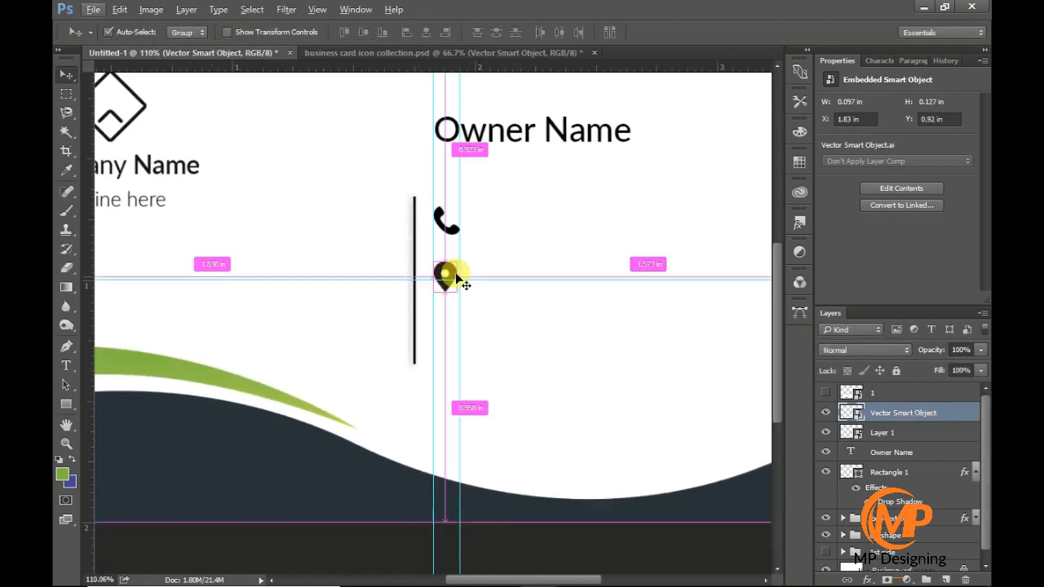
pyautogui.hotkey('ctrl', 't')
pyautogui.moveTo(458, 294); pyautogui.dragTo(461, 299)
pyautogui.press('Return')
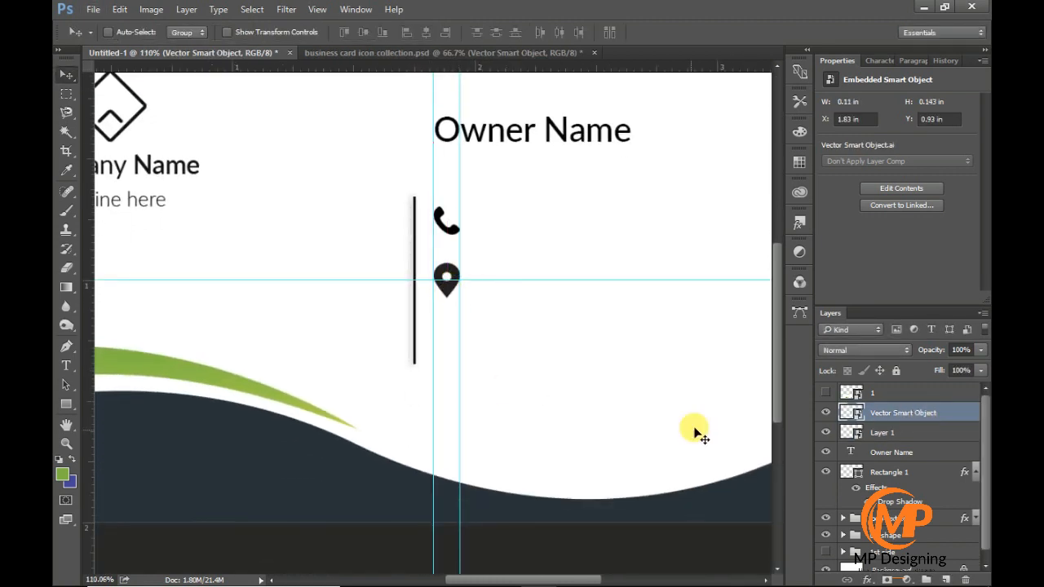
# - Group the "Owner Name" text and the divider rectangle, naming the group "left sdide"
pyautogui.click(902, 452)
pyautogui.keyDown('shift'); pyautogui.click(909, 472); pyautogui.keyUp('shift')
pyautogui.hotkey('ctrl', 'g')
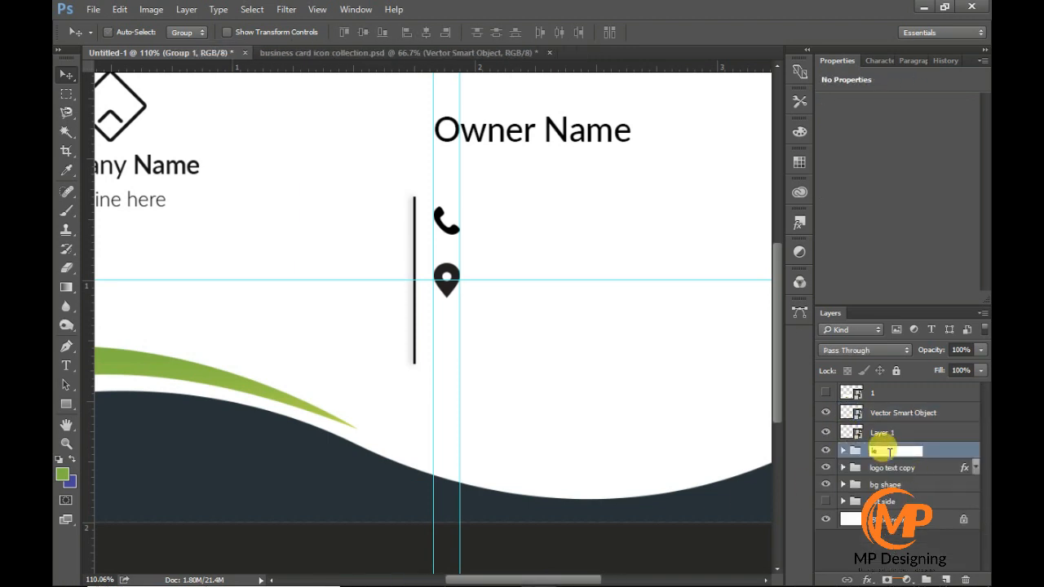
pyautogui.click(890, 451)
pyautogui.write('left  sdide')
pyautogui.press('Return')
# - Group the phone and pin icon layers as "icons" and make the pin the active layer inside it
pyautogui.click(929, 433)
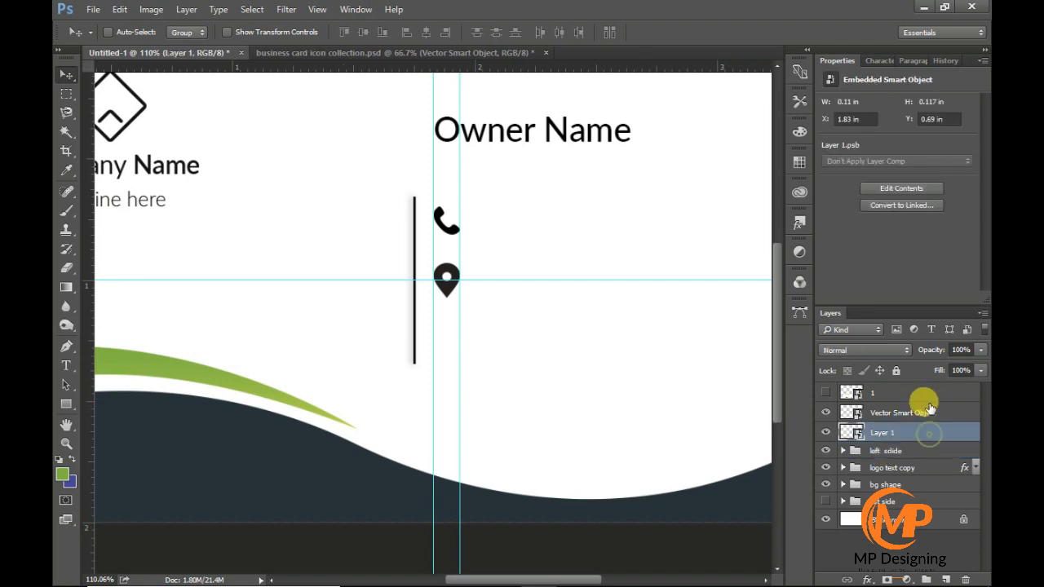
pyautogui.keyDown('shift'); pyautogui.click(925, 410); pyautogui.keyUp('shift')
pyautogui.hotkey('ctrl', 'g')
pyautogui.write('s')
pyautogui.press('Return')
pyautogui.click(843, 411)
pyautogui.click(907, 429)
# - Copy the envelope icon from the icon collection into the card, scaling it to 0.12 in wide beneath the pin
pyautogui.click(397, 54)
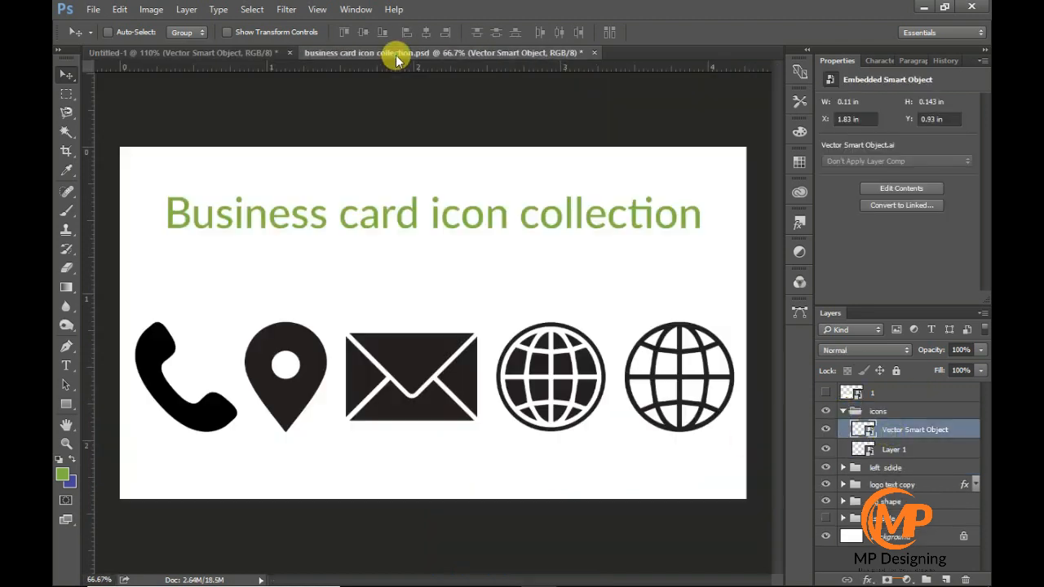
pyautogui.click(827, 431)
pyautogui.click(827, 430)
pyautogui.click(828, 450)
pyautogui.click(828, 450)
pyautogui.click(902, 449)
pyautogui.moveTo(414, 348); pyautogui.dragTo(464, 307)
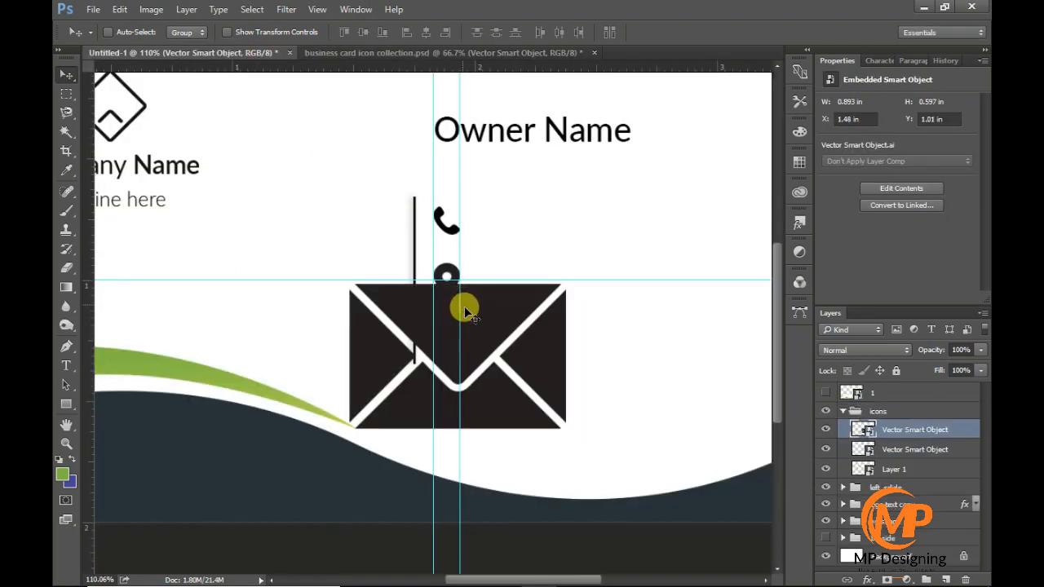
pyautogui.hotkey('ctrl', 't')
pyautogui.moveTo(564, 426); pyautogui.dragTo(455, 329)
pyautogui.press('Return')
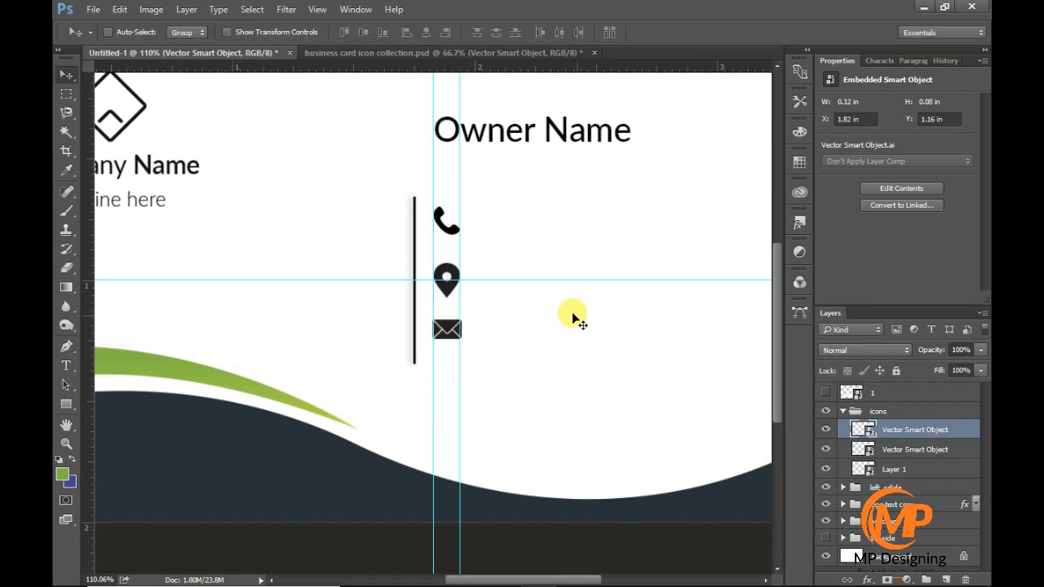
# - Copy the filled globe icon from the icon collection into the card, scaling it to icon size beneath the envelope
pyautogui.click(326, 52)
pyautogui.click(906, 433)
pyautogui.moveTo(555, 383); pyautogui.dragTo(553, 488)
pyautogui.hotkey('ctrl', 't')
pyautogui.moveTo(601, 547); pyautogui.dragTo(456, 384)
pyautogui.press('Return')
# - Nudge the phone icon down to even the spacing and move the whole icons group slightly up
pyautogui.scroll(3, 434, 354)
pyautogui.click(889, 488)
pyautogui.moveTo(450, 178); pyautogui.dragTo(451, 186)
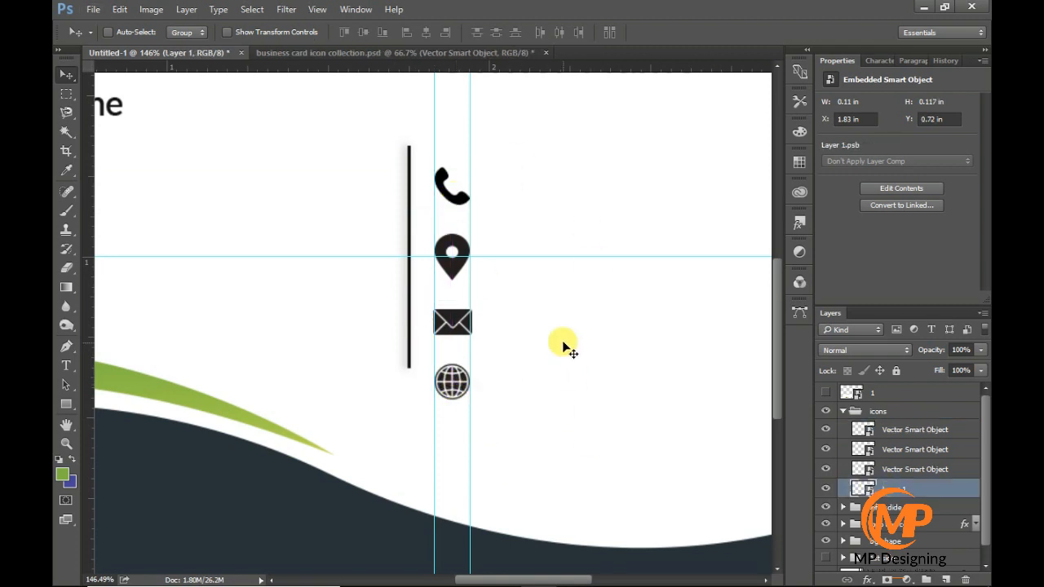
pyautogui.keyDown('shift'); pyautogui.click(929, 432); pyautogui.keyUp('shift')
pyautogui.click(843, 411)
pyautogui.scroll(1, 489, 391)
pyautogui.scroll(-1, 489, 395)
pyautogui.moveTo(458, 398); pyautogui.dragTo(454, 362)
# - Align the icons group to the vertical centre of the divider line and clear the selection
pyautogui.click(842, 428)
pyautogui.click(900, 466)
pyautogui.click(903, 446)
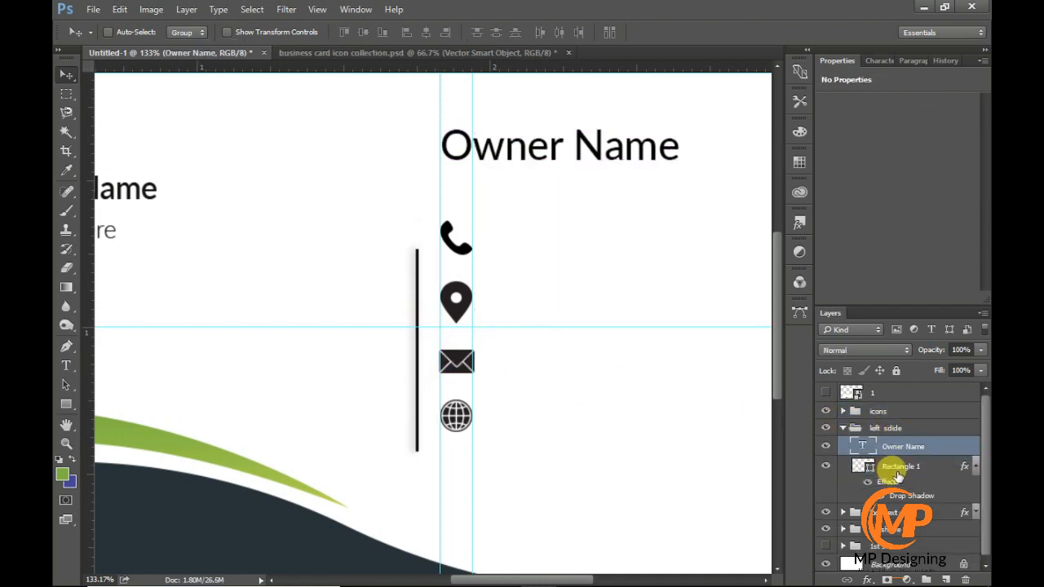
pyautogui.click(889, 468)
pyautogui.click(843, 428)
pyautogui.click(861, 412)
pyautogui.click(842, 428)
pyautogui.keyDown('ctrl'); pyautogui.click(861, 466); pyautogui.keyUp('ctrl')
pyautogui.click(362, 33)
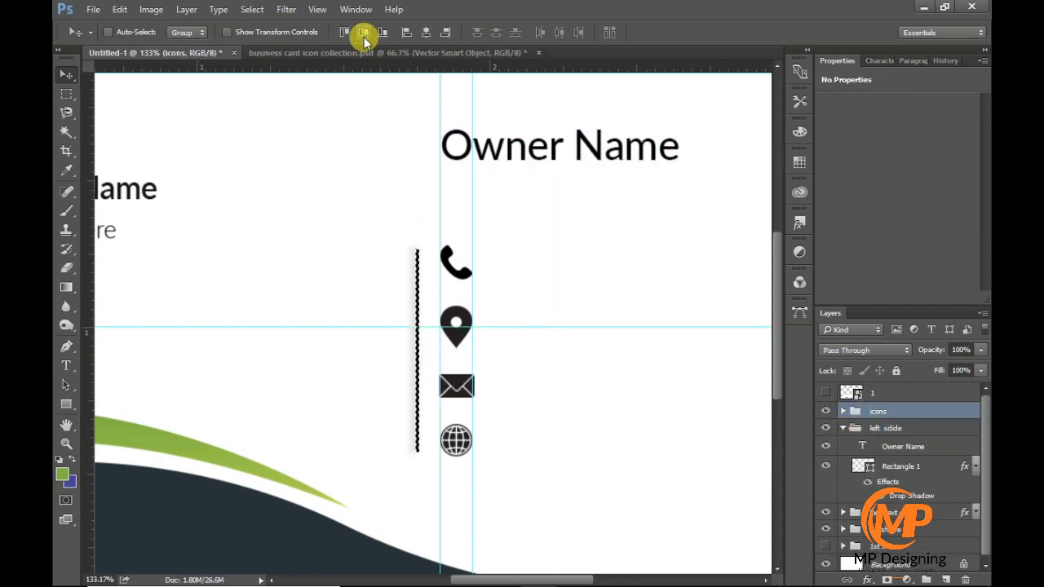
pyautogui.hotkey('ctrl', 'd')
# - Add a horizontal guide under each of the four icons and a vertical guide just right of the icons
pyautogui.hscroll(6, 450, 263)
pyautogui.moveTo(340, 69); pyautogui.dragTo(340, 279)
pyautogui.moveTo(340, 68); pyautogui.dragTo(353, 348)
pyautogui.moveTo(342, 69); pyautogui.dragTo(366, 398)
pyautogui.moveTo(329, 68); pyautogui.dragTo(356, 456)
pyautogui.moveTo(88, 397); pyautogui.dragTo(351, 419)
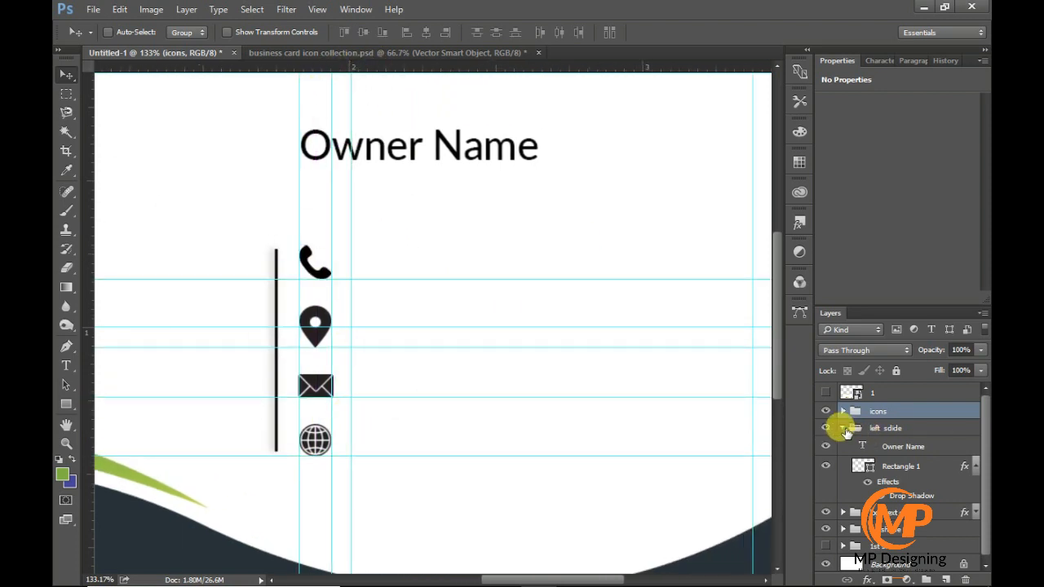
# - Add the contact phone number as Lato Medium text beside the phone icon and set its size to 8 pt
pyautogui.click(843, 428)
pyautogui.click(67, 367)
pyautogui.click(394, 263)
pyautogui.write('0140510')
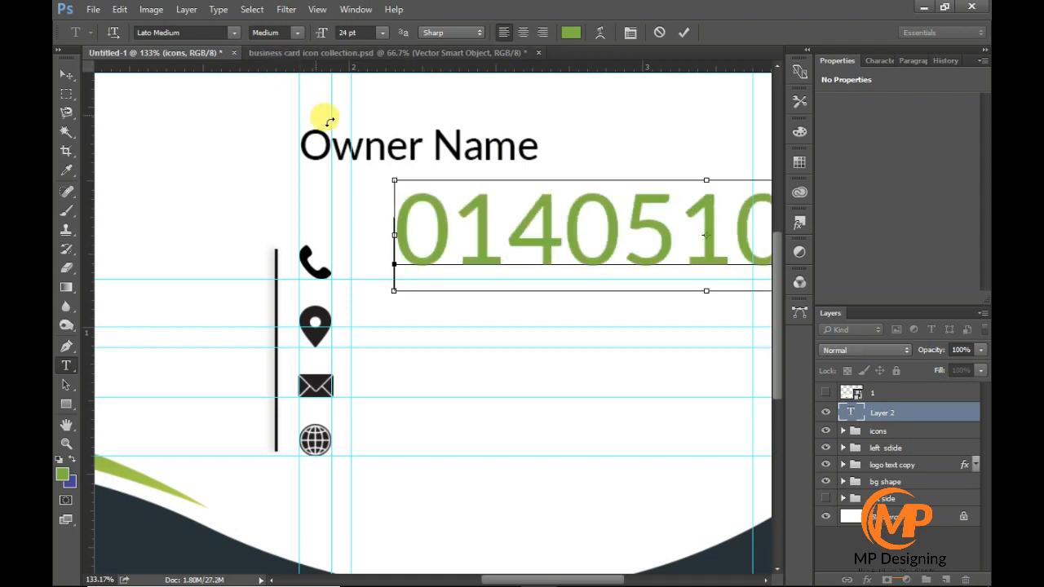
pyautogui.hotkey('ctrl', 'a')
pyautogui.write('8')
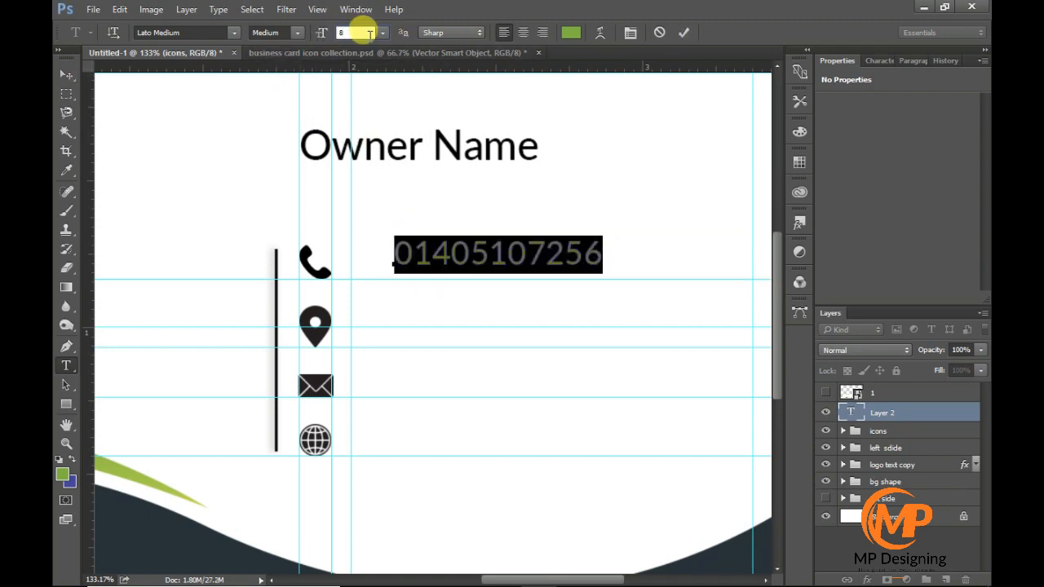
pyautogui.press('Return')
pyautogui.click(683, 33)
# - Line up the phone number text with the vertical guide and duplicate it beside the pin, envelope and globe icons
pyautogui.press('v')
pyautogui.moveTo(401, 256); pyautogui.dragTo(400, 441)
pyautogui.click(868, 416)
# - Remove the four horizontal guides beneath the icons
pyautogui.moveTo(546, 52); pyautogui.dragTo(545, 50)
pyautogui.moveTo(552, 397); pyautogui.dragTo(527, 50)
pyautogui.moveTo(545, 346); pyautogui.dragTo(546, 51)
pyautogui.moveTo(541, 279); pyautogui.dragTo(545, 51)
# - Group the four contact text layers and name the group "info"
pyautogui.keyDown('shift'); pyautogui.click(885, 468); pyautogui.keyUp('shift')
pyautogui.hotkey('ctrl', 'g')
pyautogui.doubleClick(885, 412)
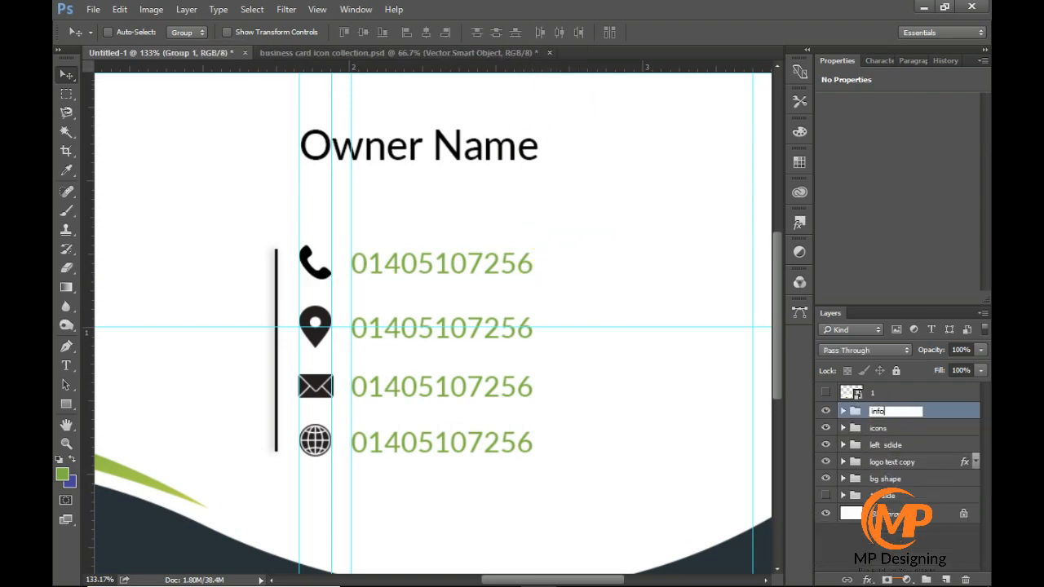
pyautogui.write('info')
pyautogui.press('Return')
# - Apply a near-black Color Overlay in Normal mode at 100% opacity to the info group
pyautogui.doubleClick(920, 410)
pyautogui.click(437, 289)
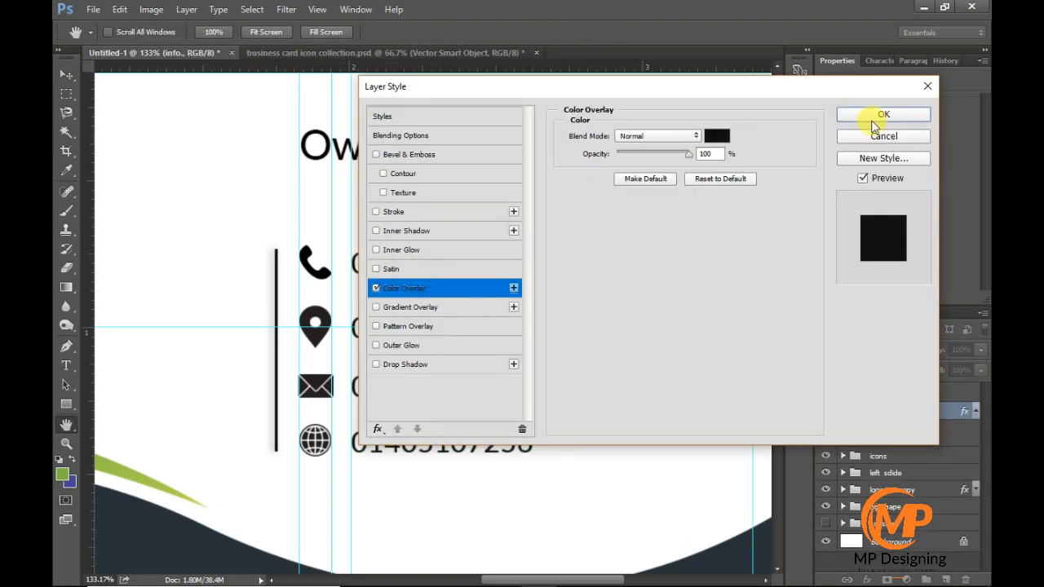
pyautogui.click(715, 137)
pyautogui.click(886, 124)
pyautogui.click(863, 112)
# - Apply the same near-black Color Overlay to the icons group
pyautogui.scroll(-1, 937, 409)
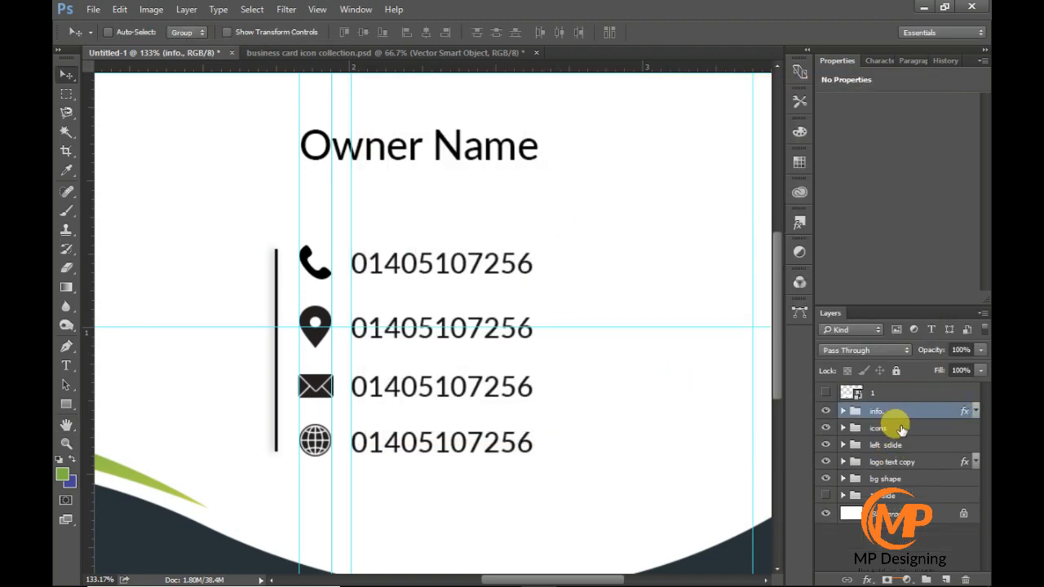
pyautogui.doubleClick(892, 428)
pyautogui.click(425, 290)
pyautogui.click(883, 114)
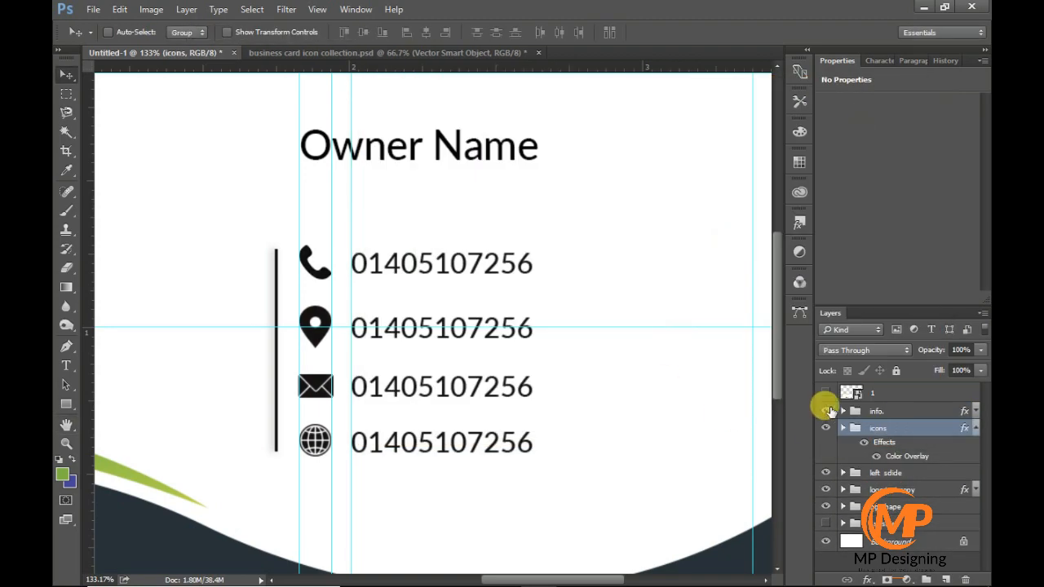
# - Set the font style of the text beside the phone icon to Lato Light
pyautogui.click(842, 410)
pyautogui.doubleClick(861, 489)
pyautogui.click(295, 34)
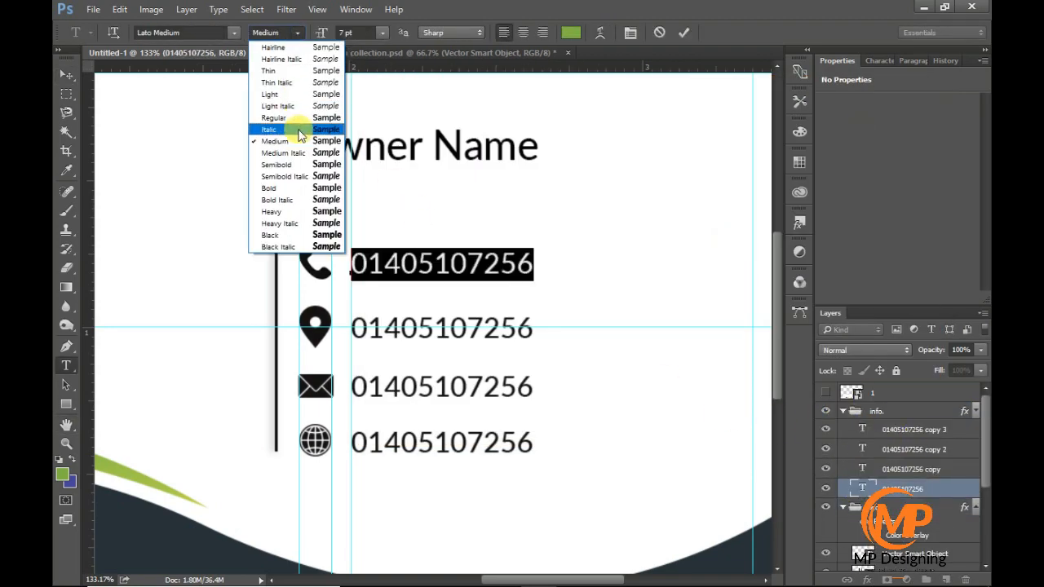
pyautogui.click(298, 117)
pyautogui.click(295, 33)
pyautogui.click(277, 94)
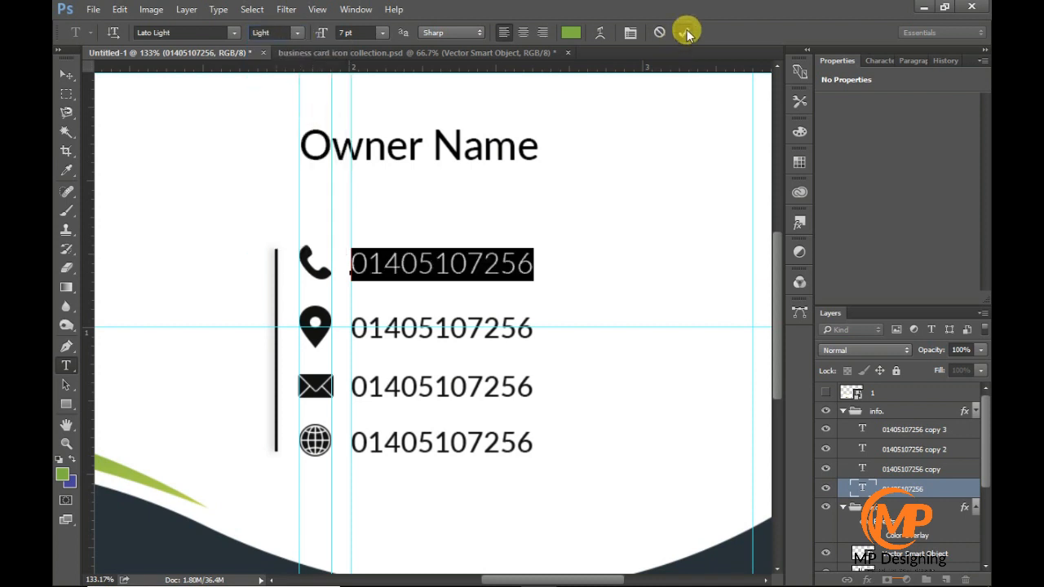
pyautogui.click(683, 32)
# - Change the texts beside the pin, envelope and globe icons to the Light font style
pyautogui.doubleClick(861, 468)
pyautogui.click(296, 33)
pyautogui.click(277, 94)
pyautogui.click(683, 33)
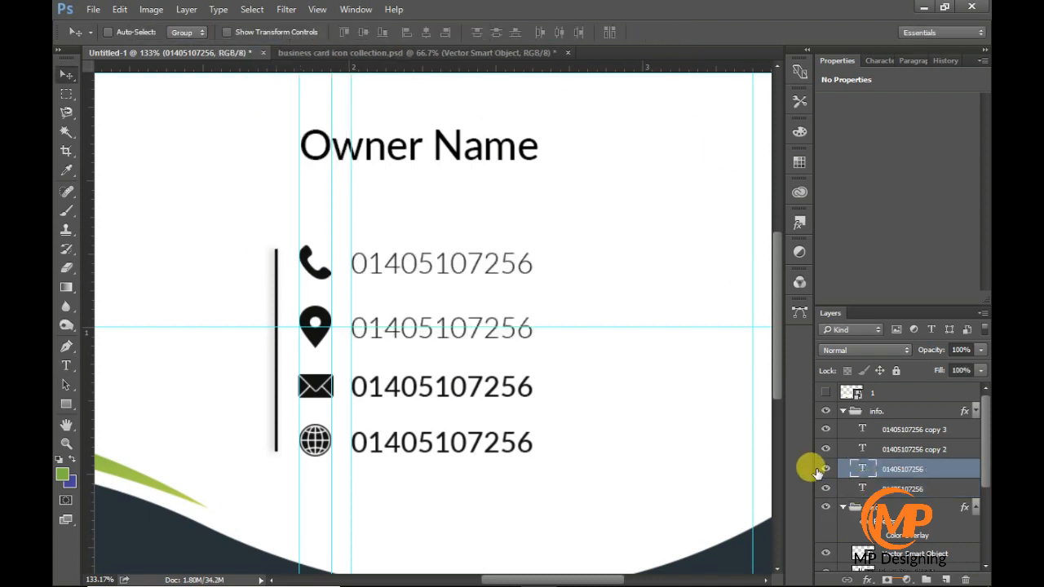
pyautogui.doubleClick(861, 450)
pyautogui.click(295, 33)
pyautogui.click(277, 94)
pyautogui.click(683, 33)
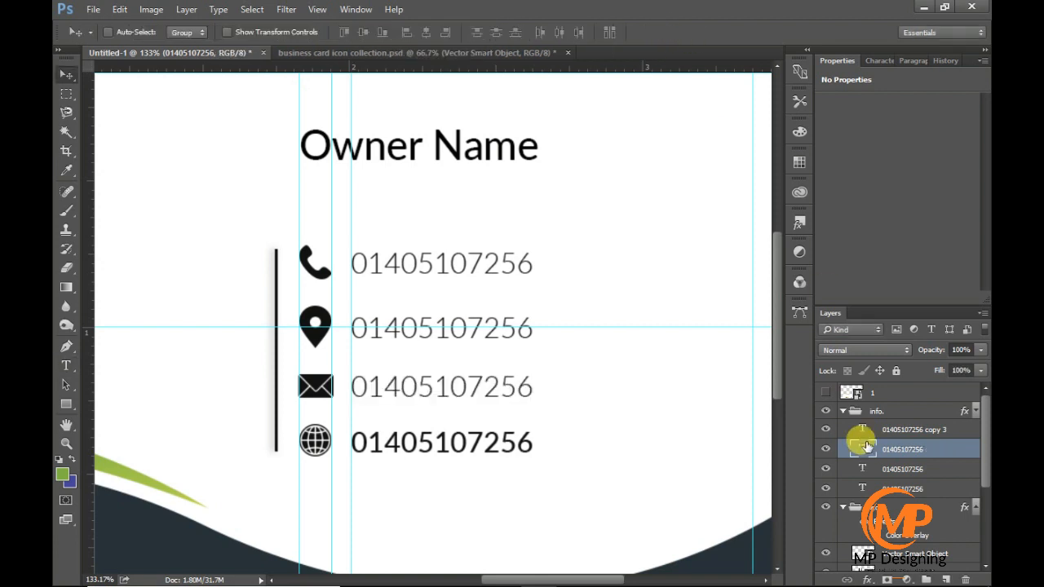
pyautogui.doubleClick(861, 429)
pyautogui.click(296, 33)
pyautogui.click(277, 93)
pyautogui.click(683, 33)
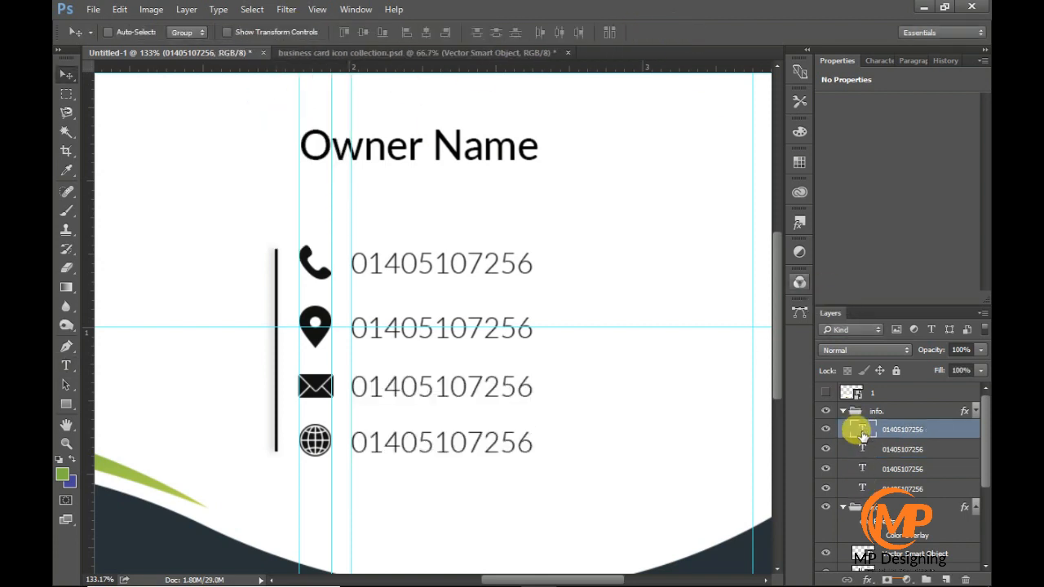
pyautogui.doubleClick(861, 429)
pyautogui.write('www.companywebsite.com')
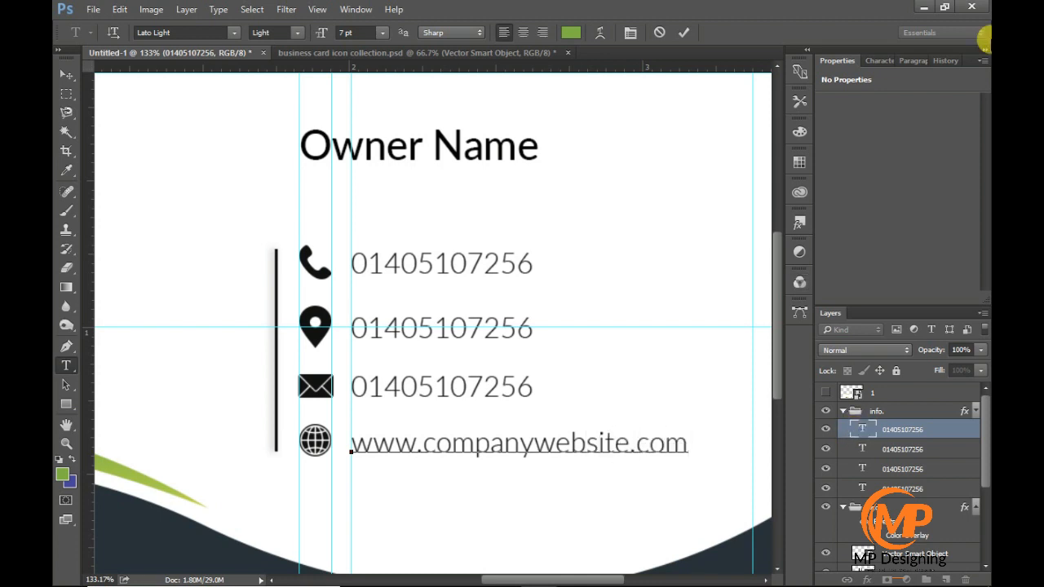
pyautogui.click(681, 33)
pyautogui.press('v')
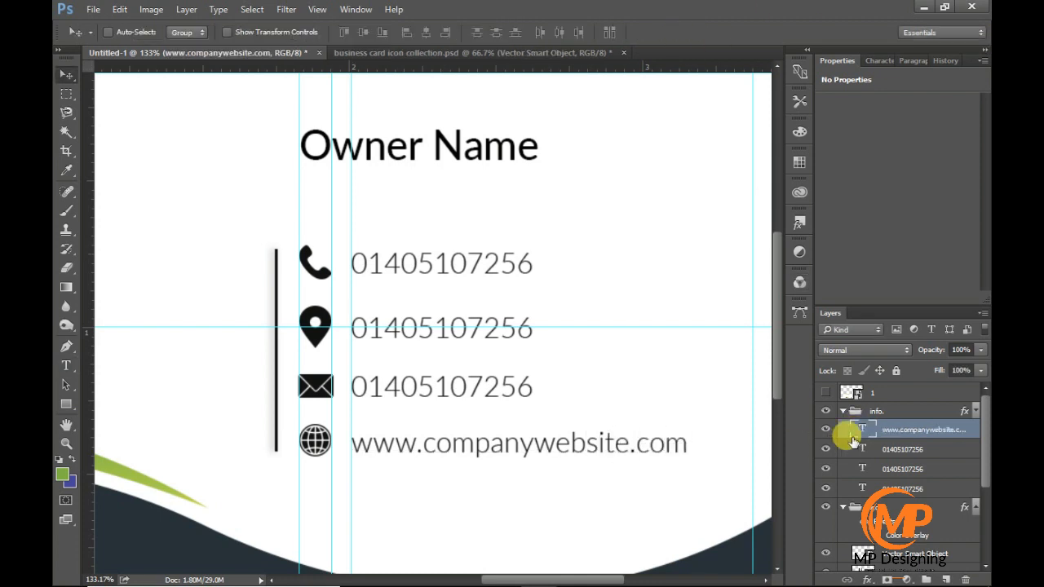
# - Replace the text beside the envelope icon with the company's e-mail address
pyautogui.doubleClick(861, 450)
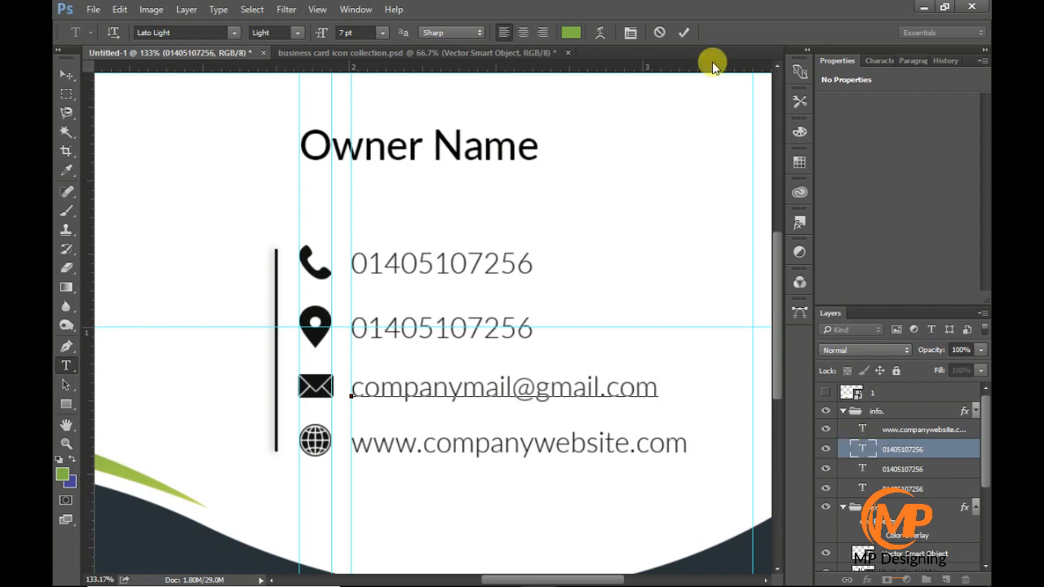
pyautogui.hotkey('ctrl', 'Return')
# - Replace the text beside the pin icon with the company's city and country
pyautogui.doubleClick(862, 468)
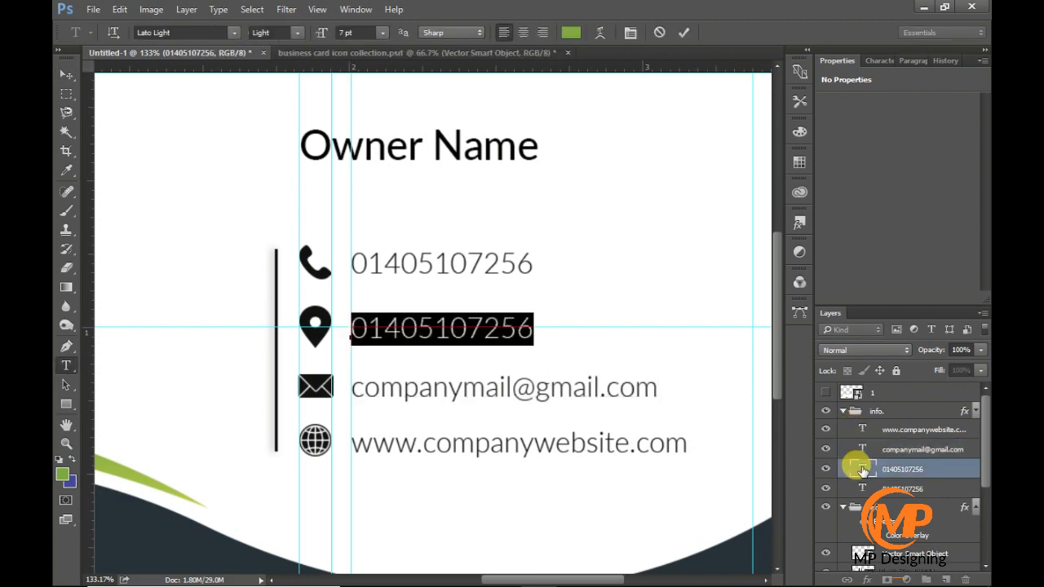
pyautogui.write('Dhaka, Bangladesh')
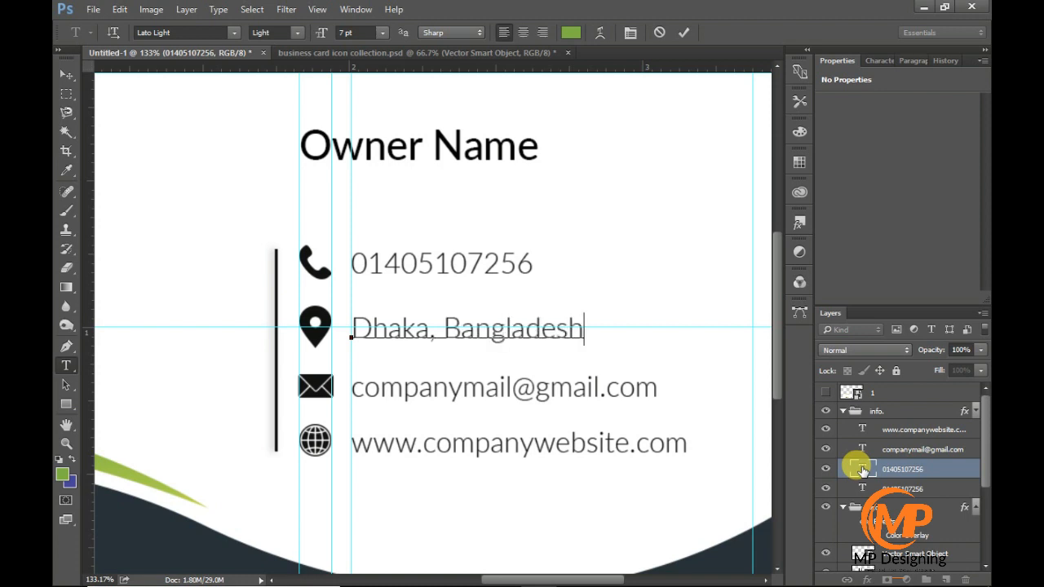
pyautogui.click(685, 29)
pyautogui.press('v')
pyautogui.hotkey('ctrl', '0')
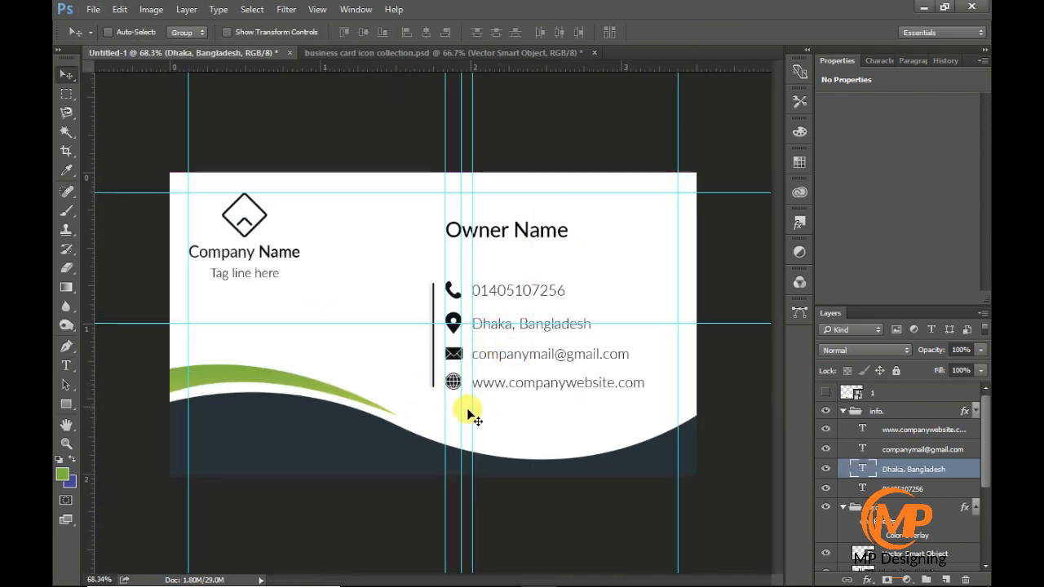
# - Collapse the info and icons groups and move both together slightly down the card
pyautogui.click(842, 411)
pyautogui.click(843, 429)
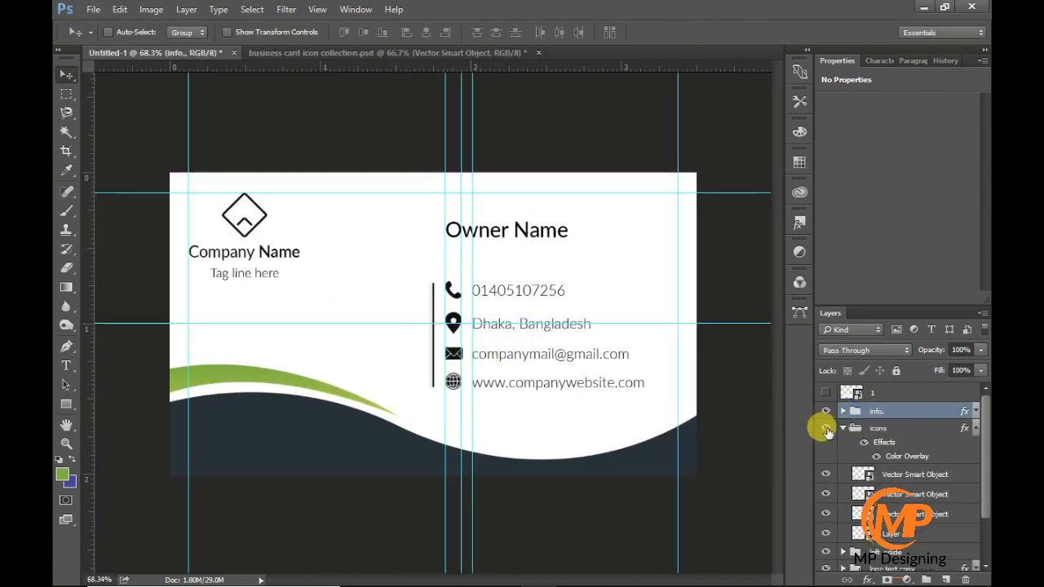
pyautogui.click(843, 429)
pyautogui.click(976, 428)
pyautogui.keyDown('ctrl'); pyautogui.click(887, 430); pyautogui.keyUp('ctrl')
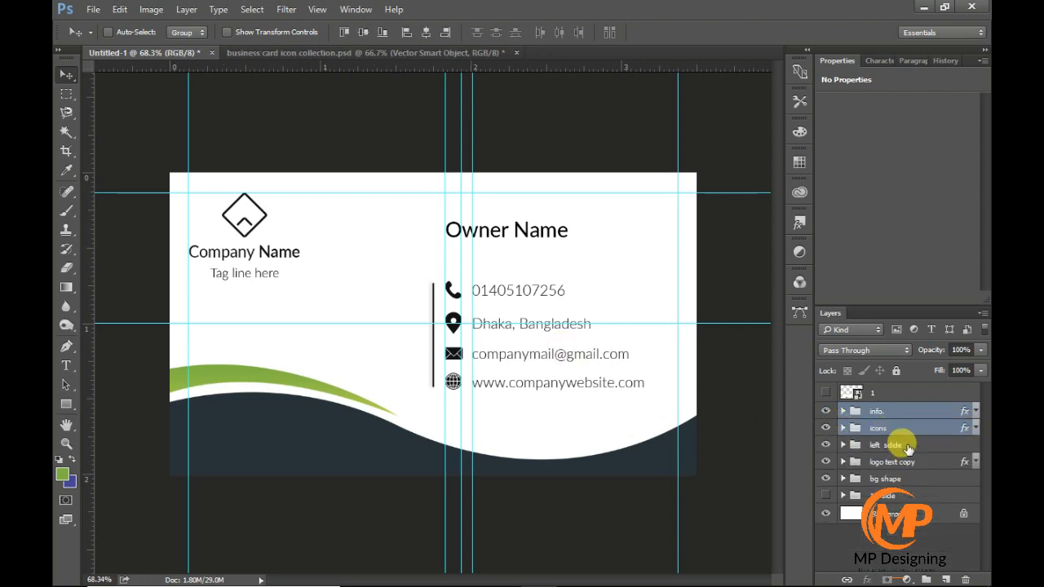
pyautogui.moveTo(534, 350); pyautogui.dragTo(533, 373)
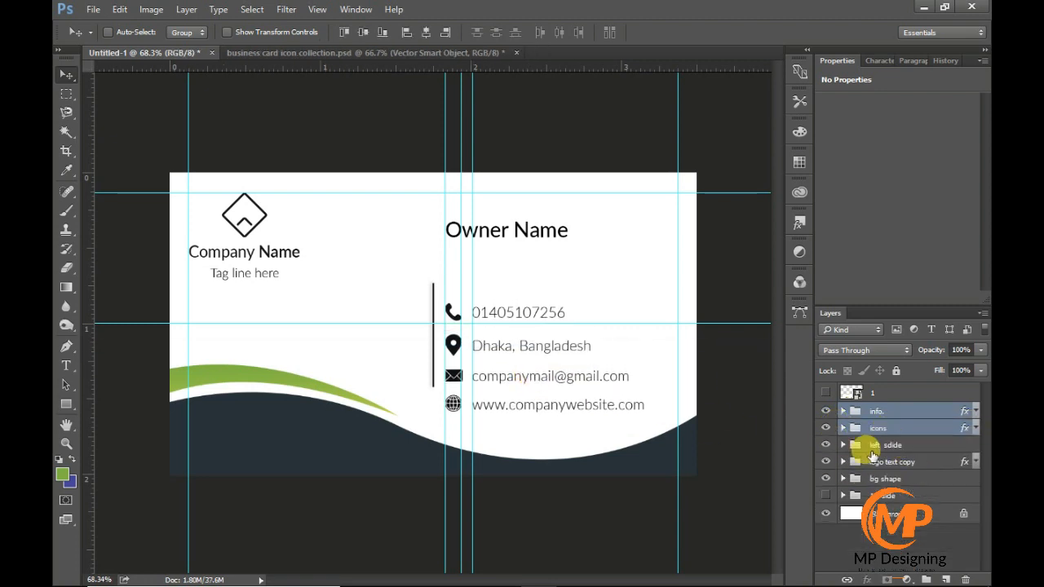
# - Move the divider rectangle in the "left sdide" group down alongside the lowered contact rows
pyautogui.click(860, 447)
pyautogui.click(842, 444)
pyautogui.click(845, 479)
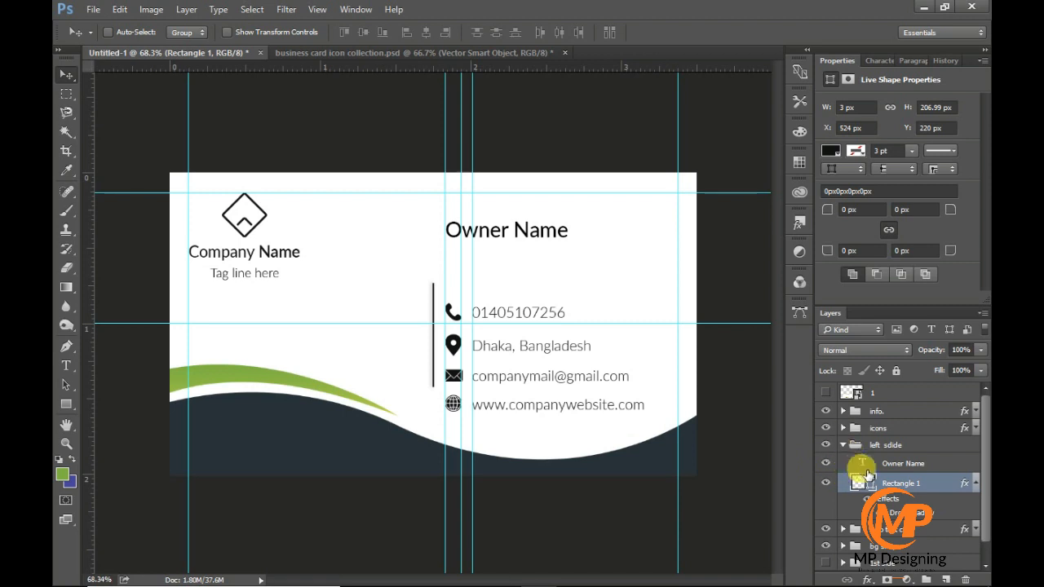
pyautogui.moveTo(433, 361); pyautogui.dragTo(434, 385)
# - Align the info and icons groups to the vertical centre of the divider line
pyautogui.click(843, 444)
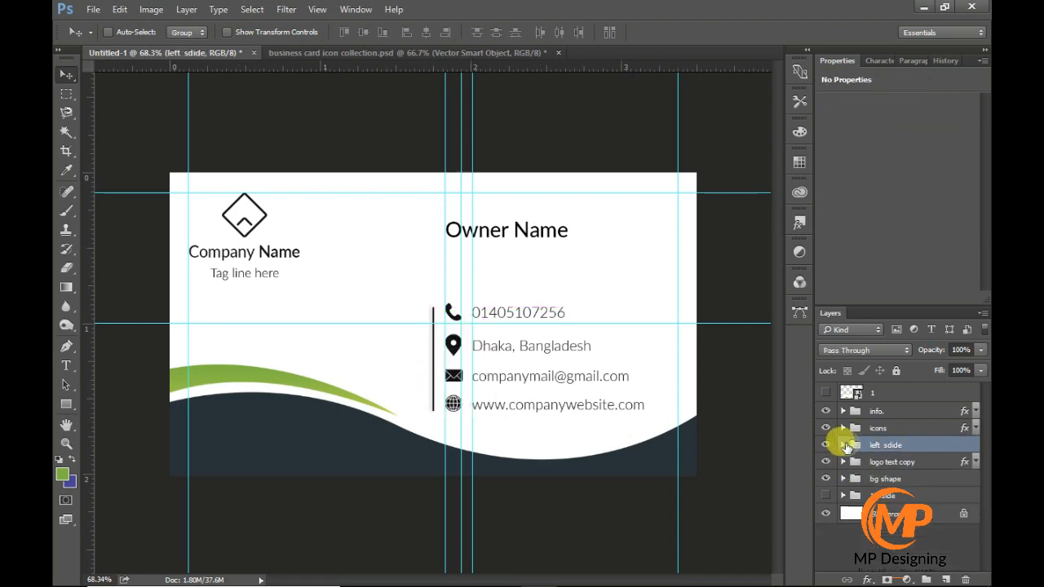
pyautogui.click(843, 445)
pyautogui.click(866, 413)
pyautogui.keyDown('shift'); pyautogui.click(864, 427); pyautogui.keyUp('shift')
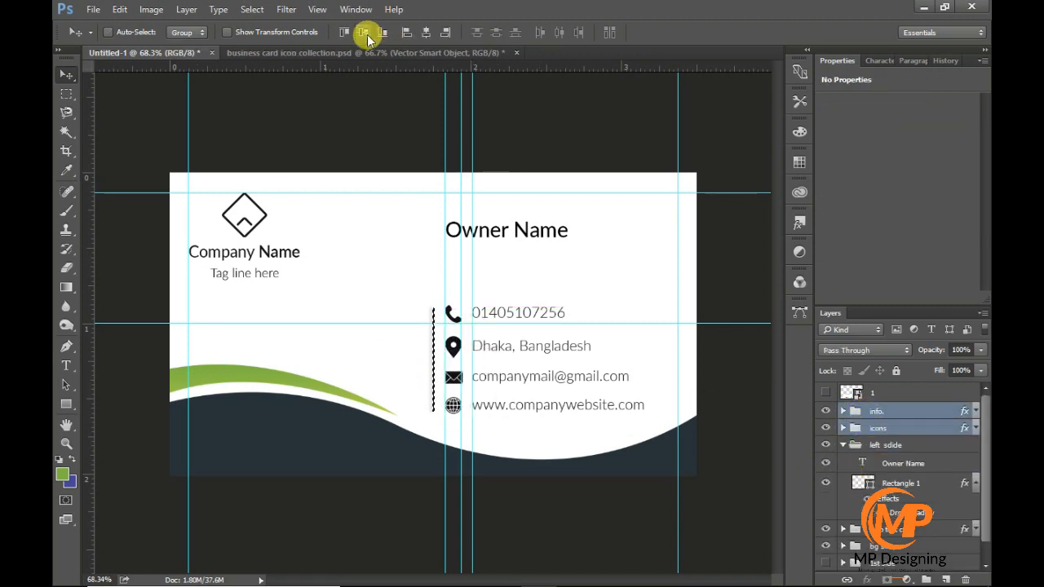
# - Shorten the divider rectangle beside the contact icons from both ends to a height of about 167 px
pyautogui.click(878, 425)
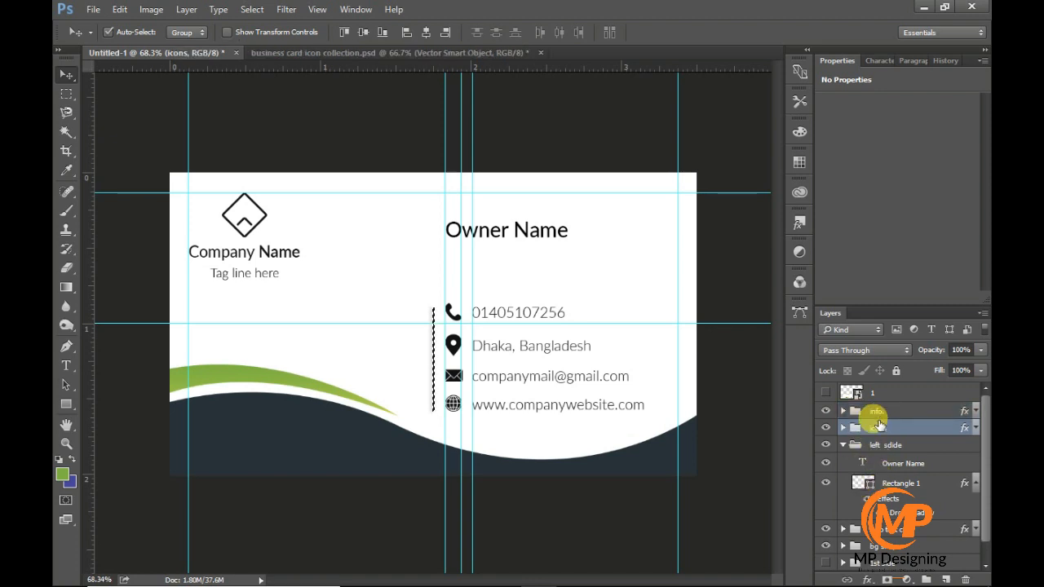
pyautogui.scroll(3, 429, 344)
pyautogui.hscroll(1, 430, 363)
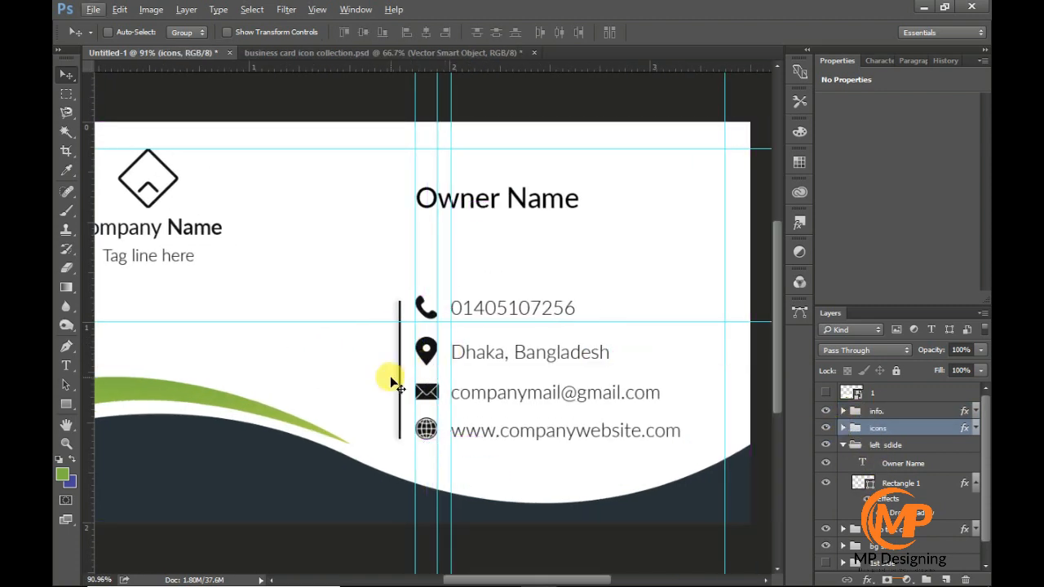
pyautogui.click(862, 481)
pyautogui.hotkey('ctrl', 't')
pyautogui.scroll(3, 434, 489)
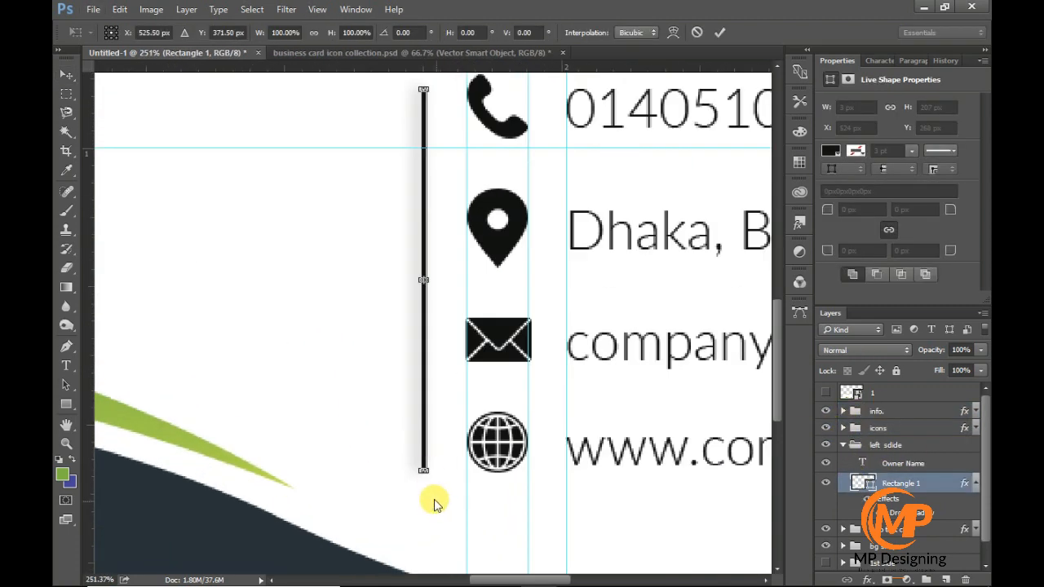
pyautogui.moveTo(423, 472); pyautogui.dragTo(423, 434)
pyautogui.press('Return')
pyautogui.scroll(-10, 423, 439)
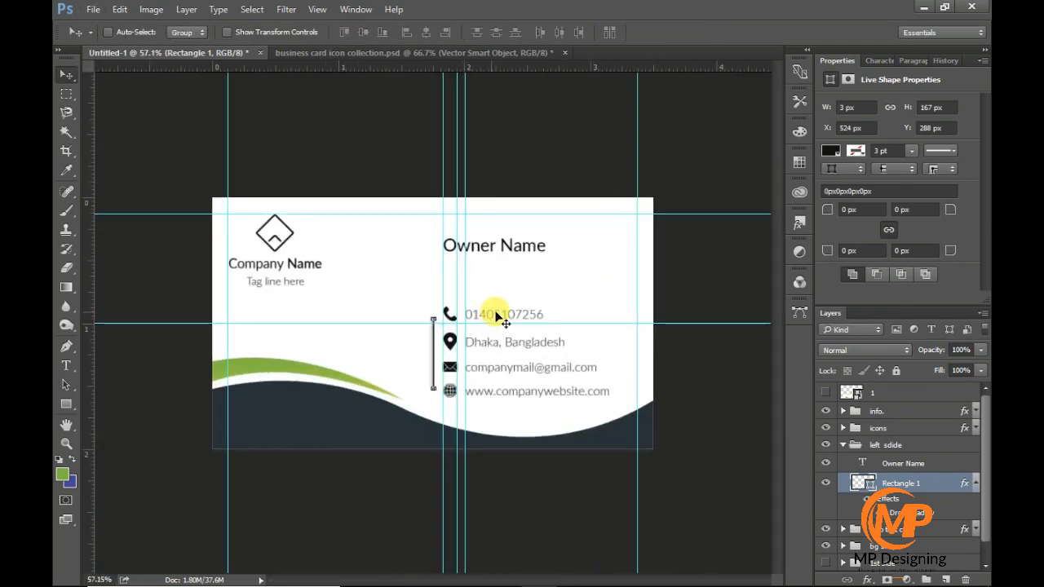
# - Give the Owner Name text in the "left sdide" group a bolder font style
pyautogui.click(843, 445)
pyautogui.click(843, 444)
pyautogui.doubleClick(862, 463)
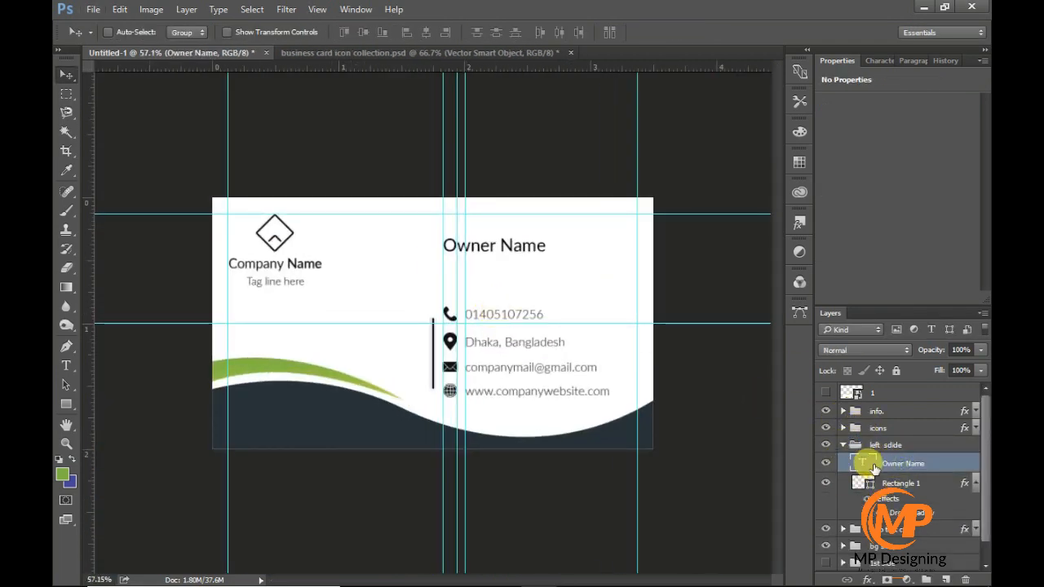
pyautogui.click(297, 32)
pyautogui.click(278, 186)
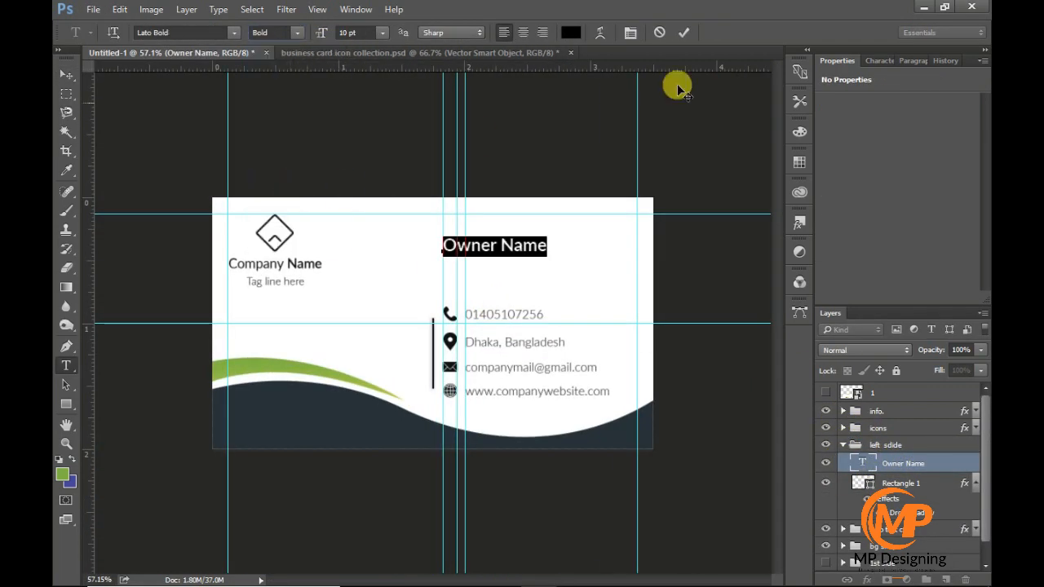
# - Enlarge the Owner Name text slightly and move it down closer to the contact rows, leaving its group collapsed
pyautogui.doubleClick(863, 465)
pyautogui.click(355, 34)
pyautogui.press('Up')
pyautogui.click(683, 32)
pyautogui.click(67, 75)
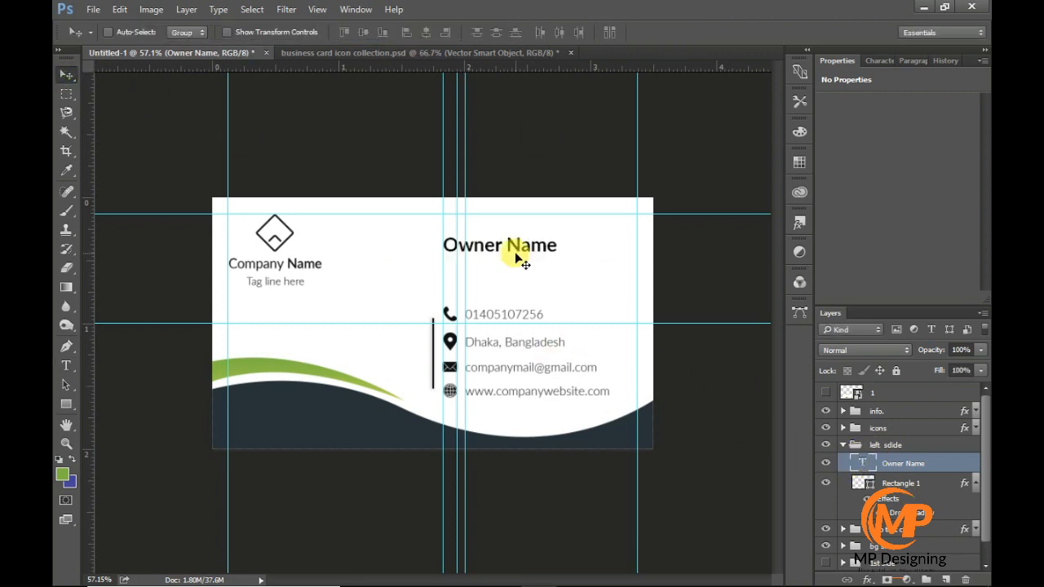
pyautogui.moveTo(516, 252); pyautogui.dragTo(517, 266)
pyautogui.click(843, 445)
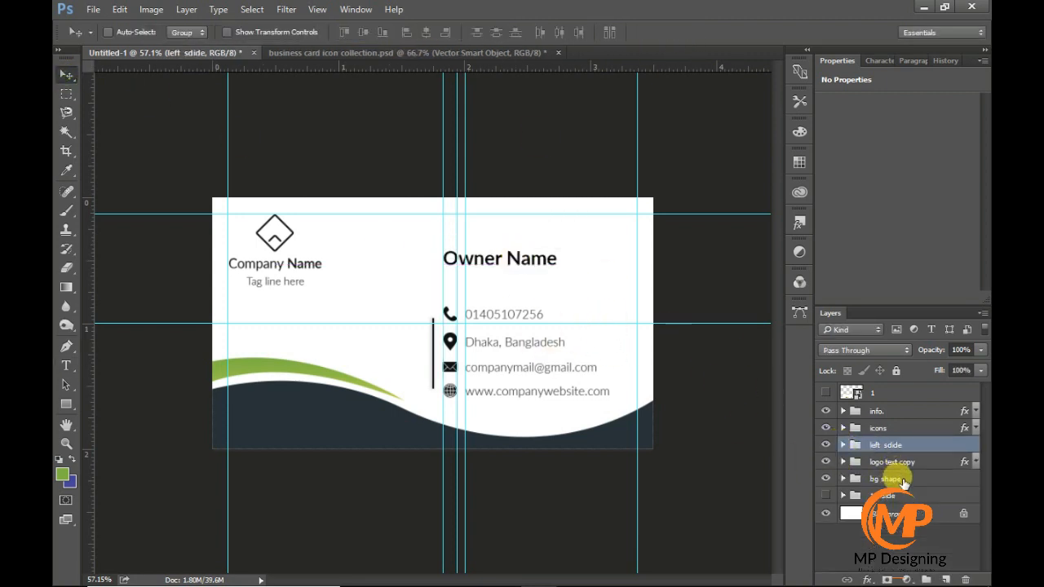
# - Group all the visible layer groups from bg shape to info and name the new group "2nd side"
pyautogui.click(904, 481)
pyautogui.keyDown('shift'); pyautogui.click(897, 412); pyautogui.keyUp('shift')
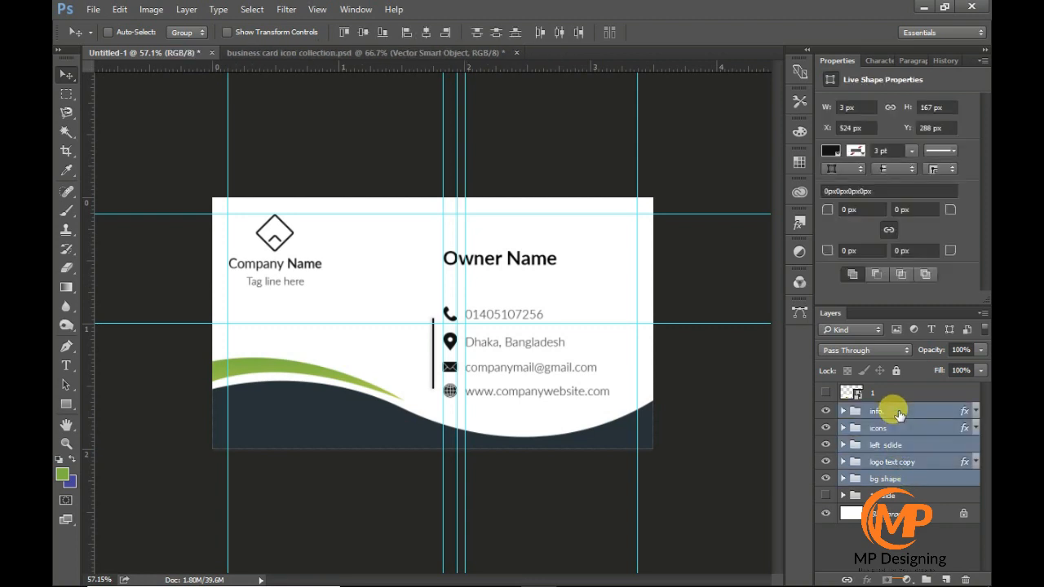
pyautogui.hotkey('ctrl', 'g')
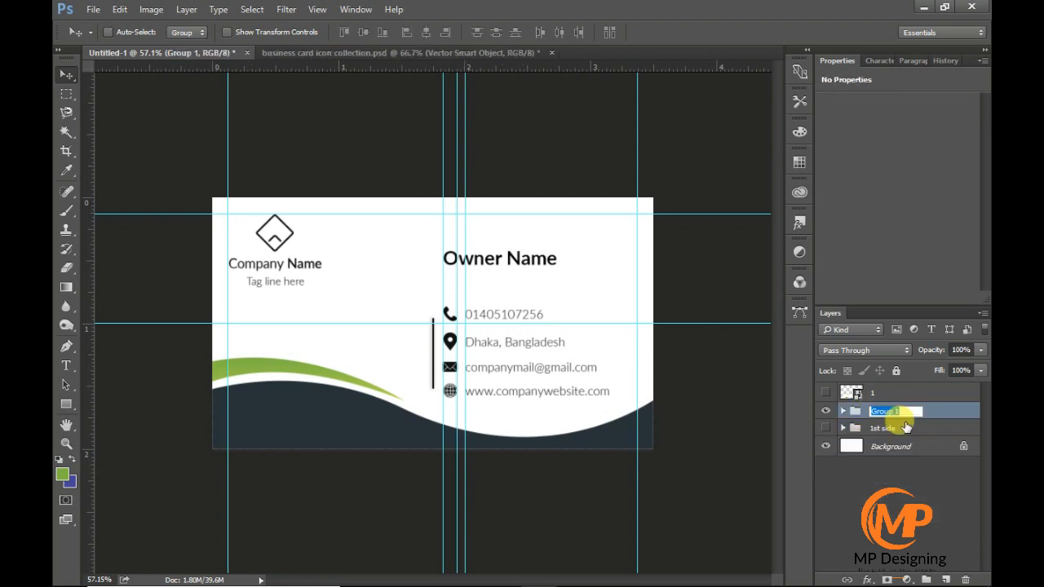
pyautogui.write('ide')
pyautogui.press('Return')
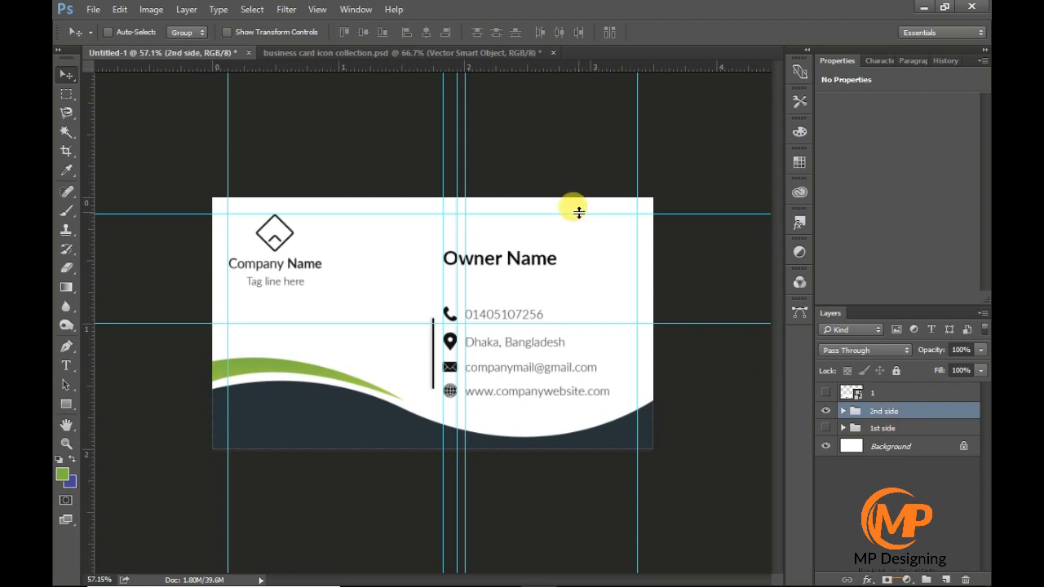
# - Remove all the guides from the canvas and delete the hidden smart object layer "1"
pyautogui.moveTo(576, 214); pyautogui.dragTo(563, 72)
pyautogui.moveTo(599, 321); pyautogui.dragTo(576, 31)
pyautogui.moveTo(636, 117); pyautogui.dragTo(85, 196)
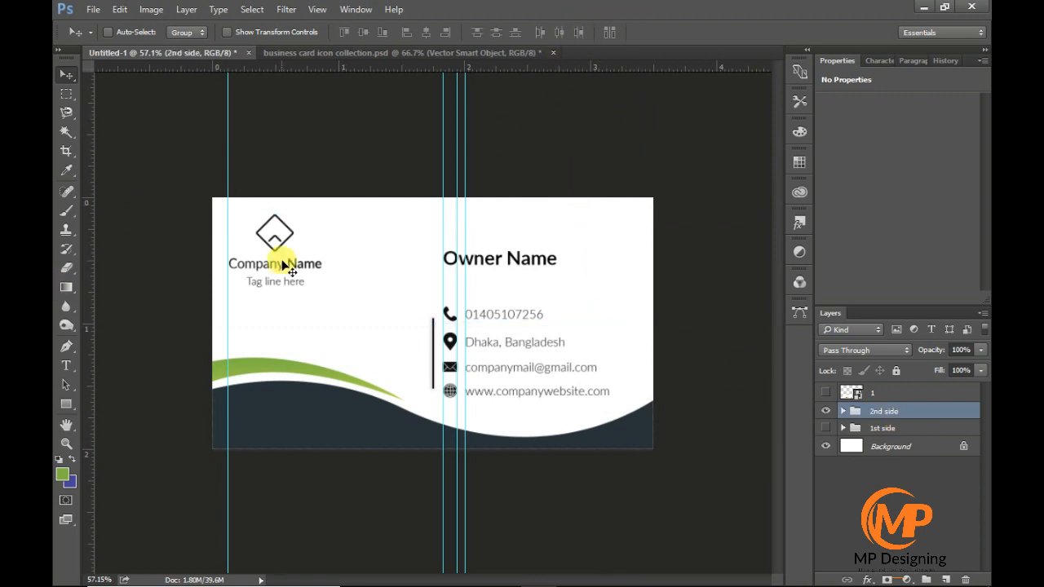
pyautogui.moveTo(88, 367); pyautogui.dragTo(86, 367)
pyautogui.moveTo(442, 309); pyautogui.dragTo(84, 364)
pyautogui.moveTo(464, 294); pyautogui.dragTo(85, 338)
pyautogui.click(871, 399)
pyautogui.press('Delete')
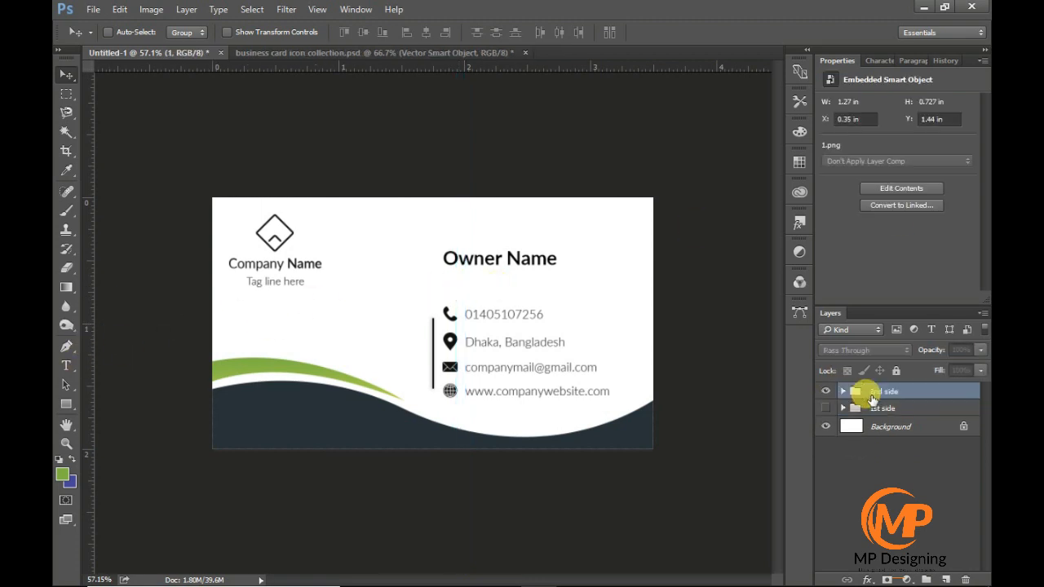
# - Show the 1st side group instead of the 2nd side and move its logo text group slightly down
pyautogui.click(826, 391)
pyautogui.click(826, 408)
pyautogui.click(896, 407)
pyautogui.click(843, 408)
pyautogui.click(894, 426)
pyautogui.moveTo(470, 276); pyautogui.dragTo(470, 292)
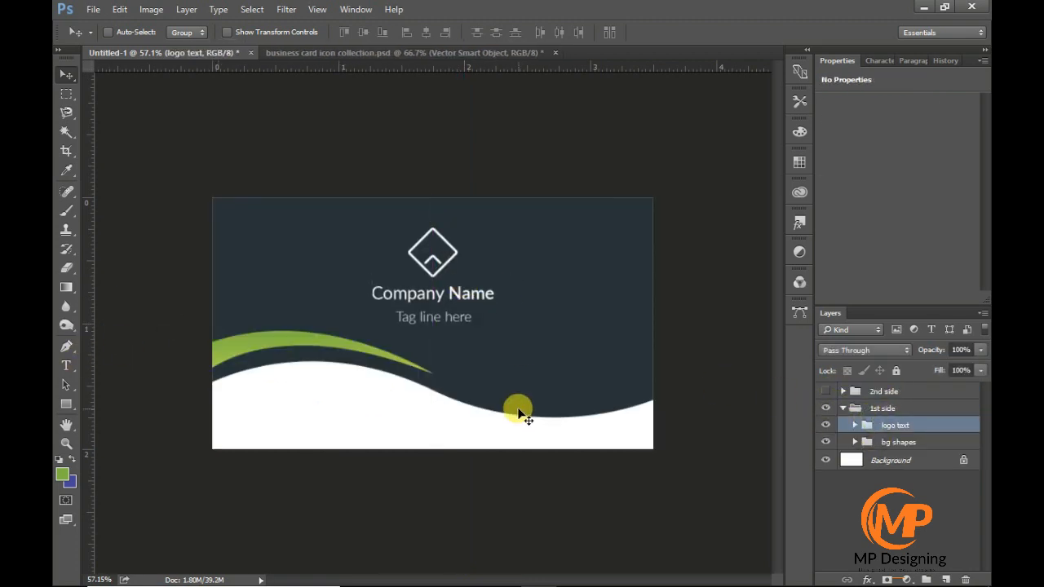
pyautogui.click(882, 408)
pyautogui.click(843, 408)
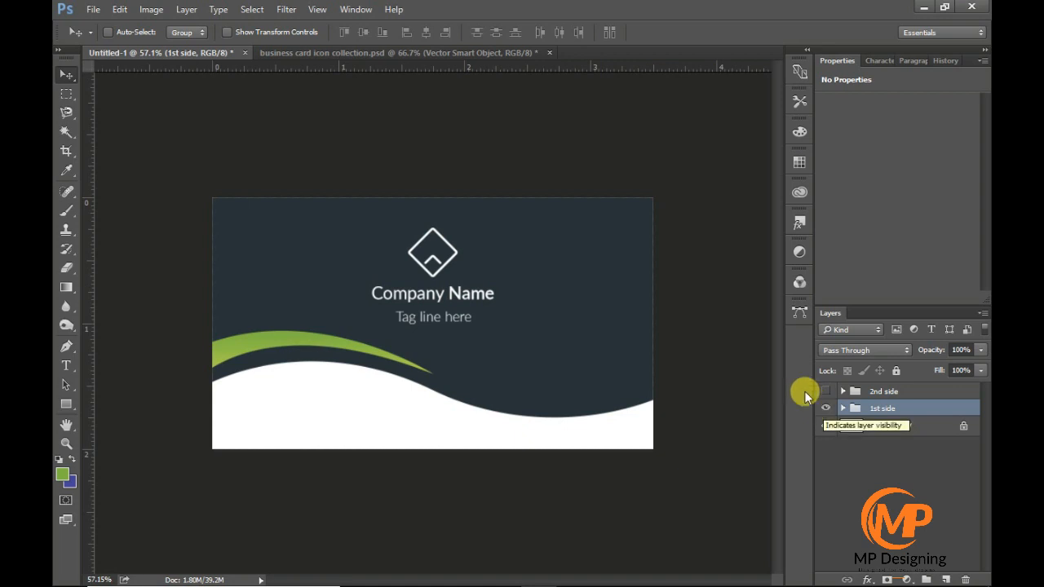
# - Start saving the document in the "work" folder under "graphics designing", creating a new folder named "business card" there
pyautogui.hotkey('ctrl', 's')
pyautogui.doubleClick(412, 145)
pyautogui.doubleClick(416, 186)
pyautogui.click(346, 107)
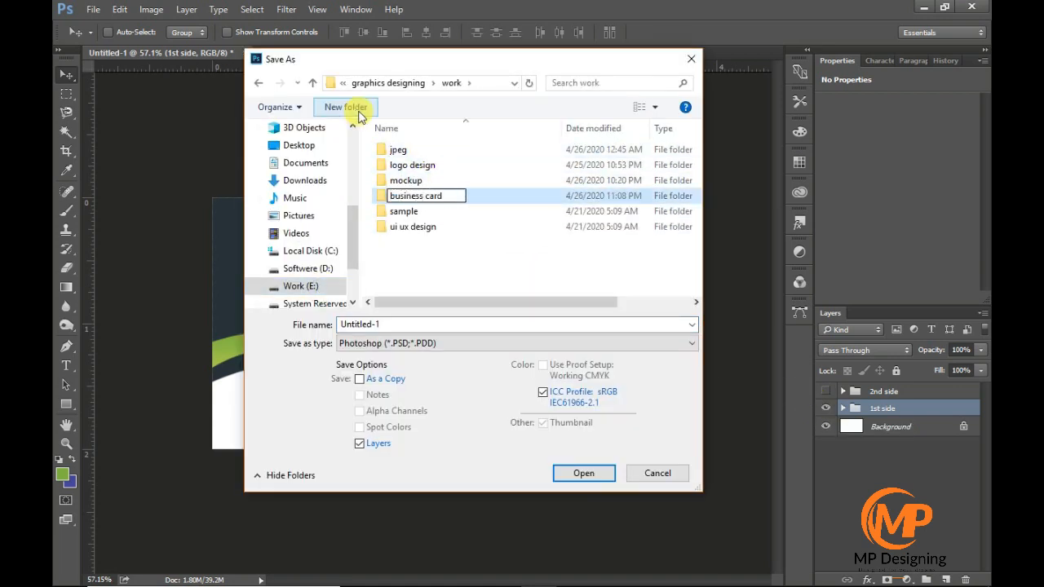